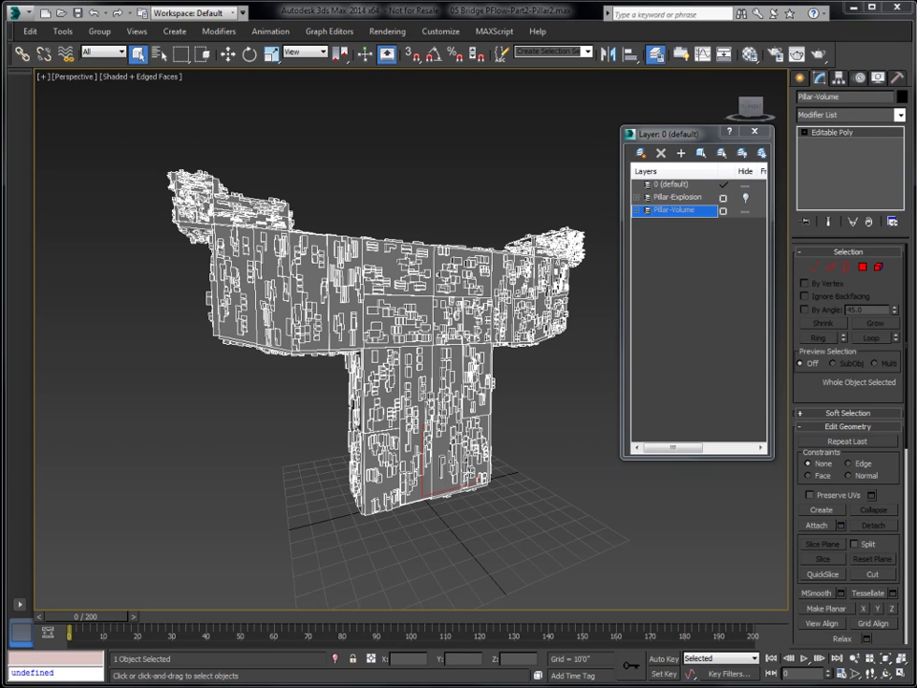
- Compare the Pillar-Explosion and Pillar-Volume models by alternately showing and hiding their layers, ending with Pillar-Volume shown and selected
alt+middle_drag(306, 287, 279, 227)
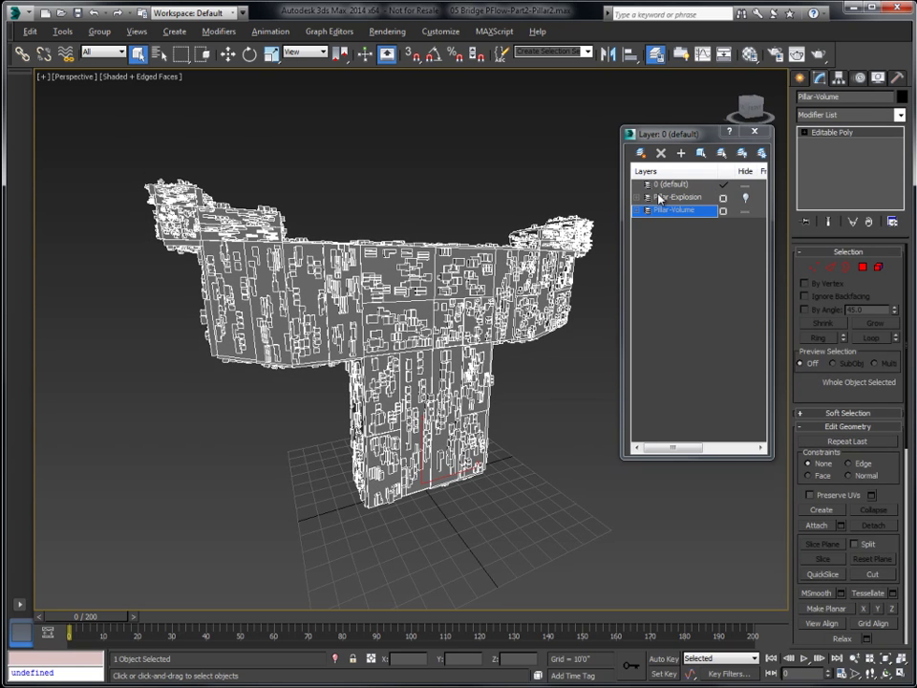
click(745, 196)
click(745, 209)
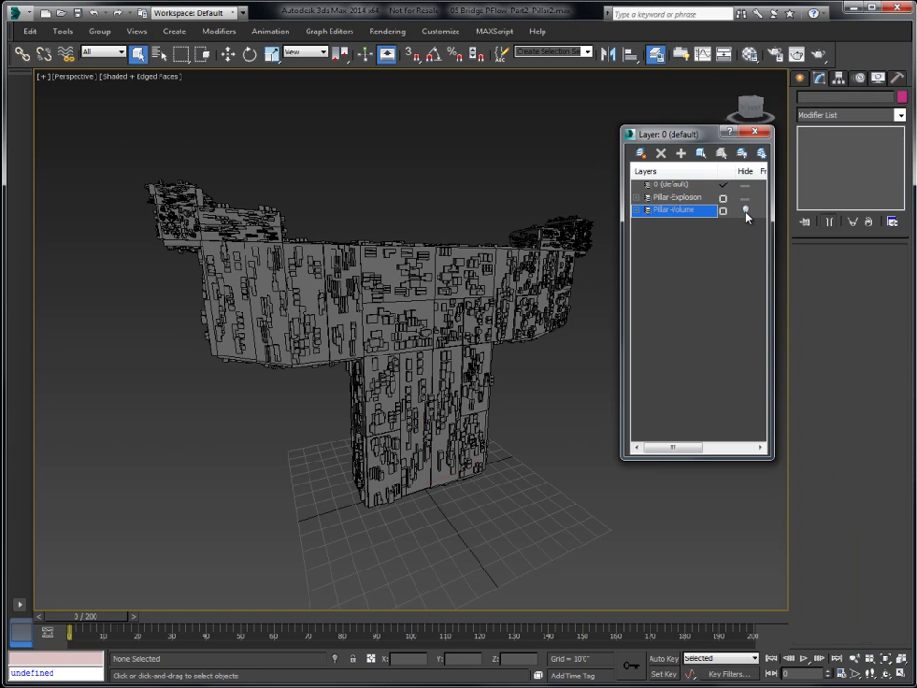
click(409, 306)
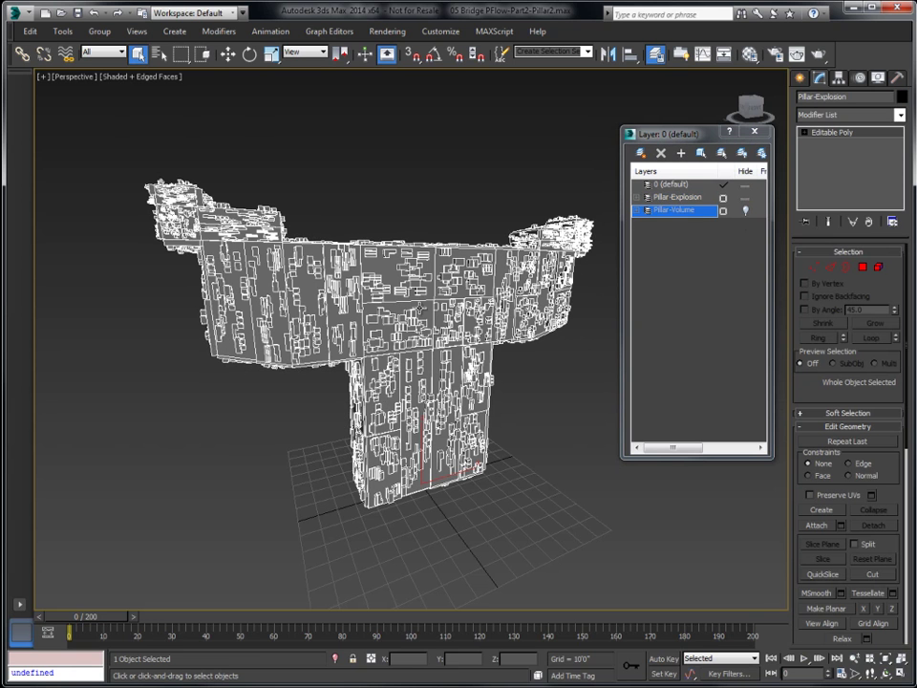
click(745, 211)
click(745, 210)
click(745, 196)
click(745, 210)
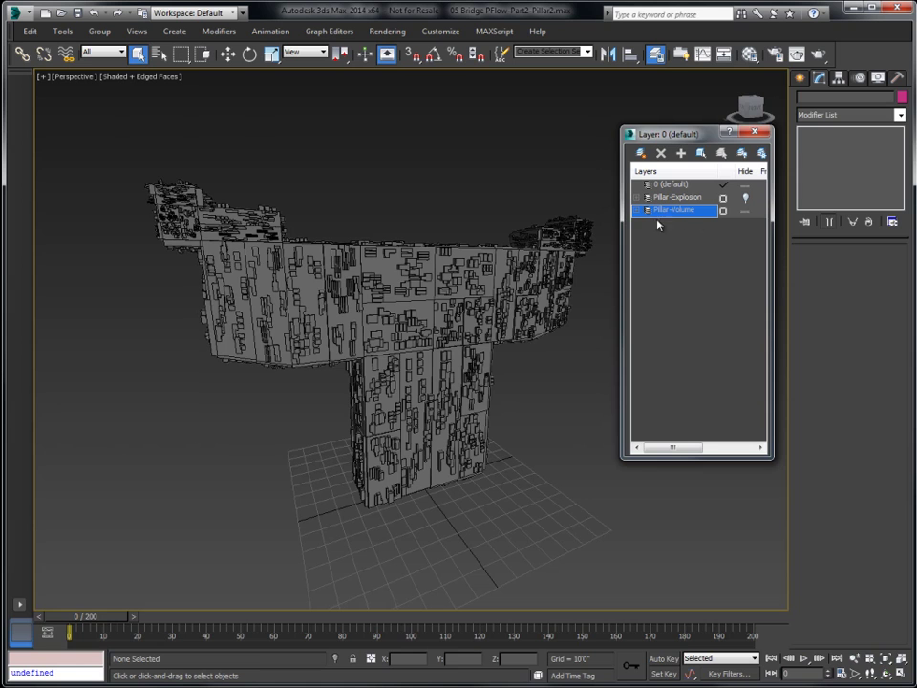
click(397, 250)
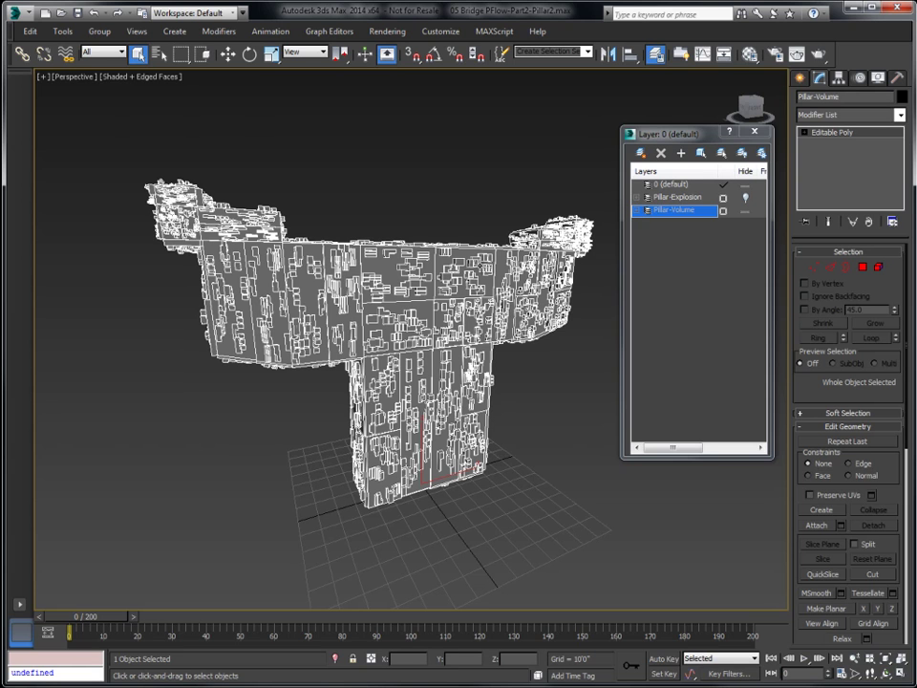
- Open Particle View and add an mParticles Flow system to the empty event canvas
alt+middle_drag(433, 212, 470, 239)
scroll(472, 245, down, 4)
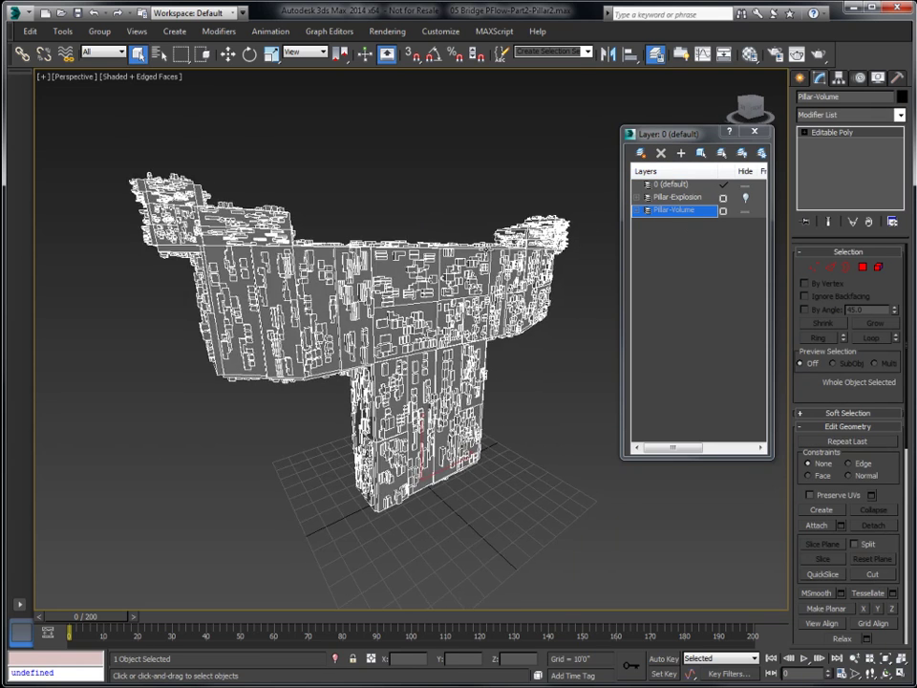
scroll(417, 260, up, 2)
middle_drag(417, 260, 261, 215)
click(328, 30)
click(358, 172)
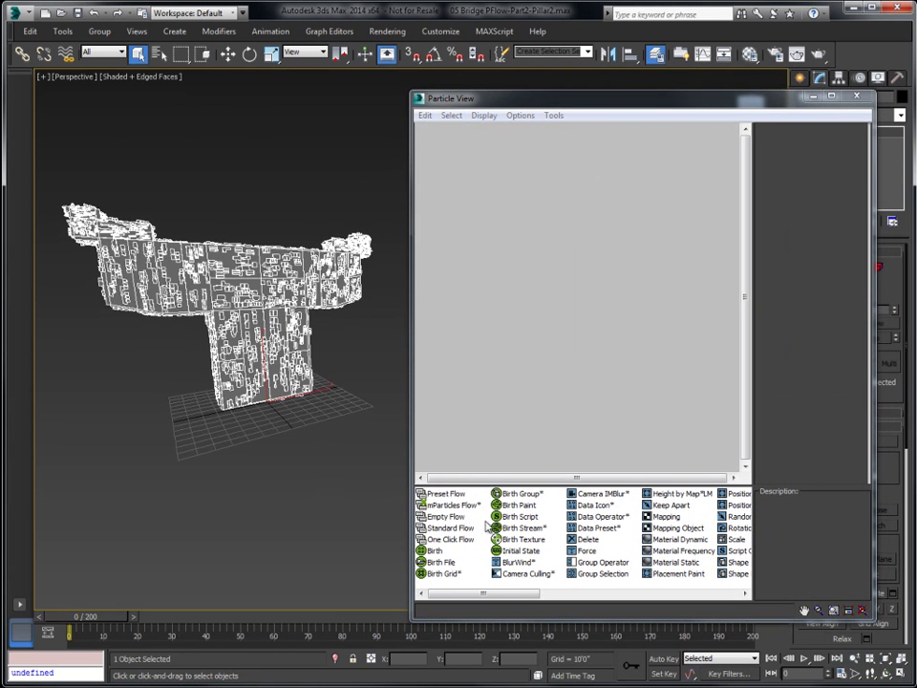
click(445, 515)
drag(449, 505, 482, 254)
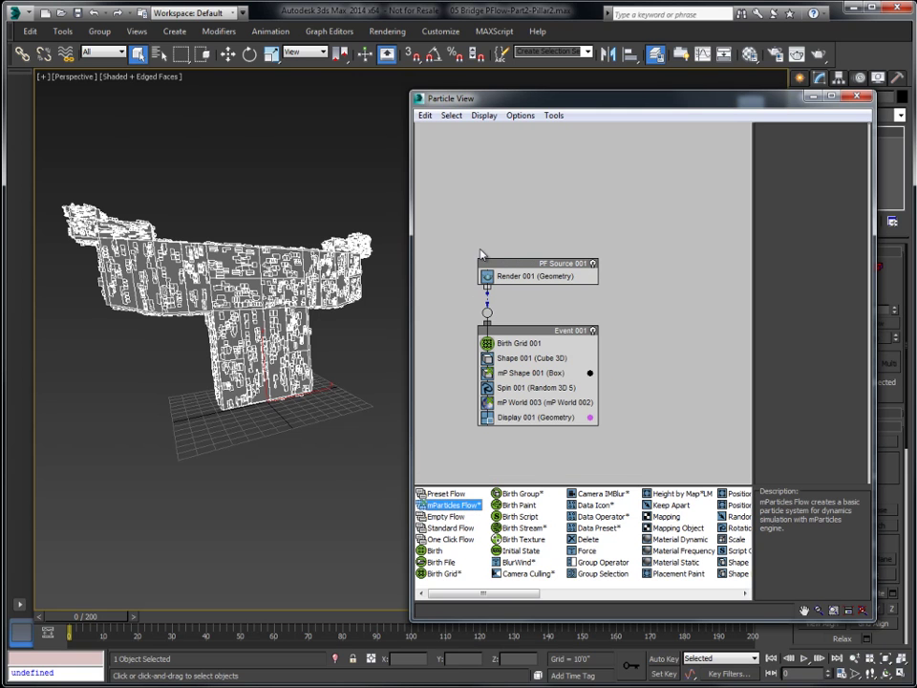
- Play the default mParticles simulation in the viewport and return to the first frame
alt+middle_drag(323, 472, 177, 323)
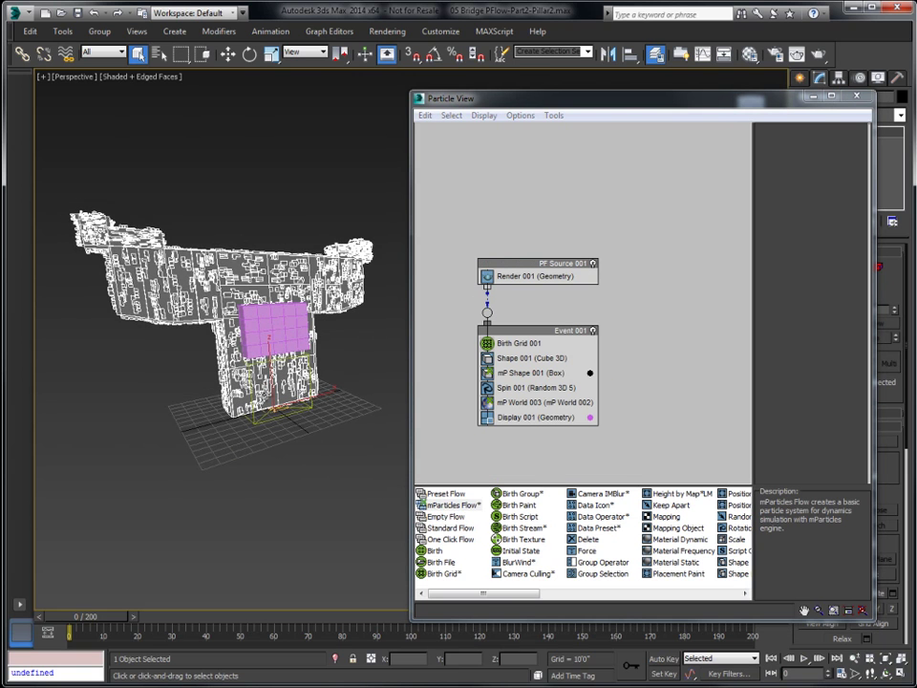
click(806, 659)
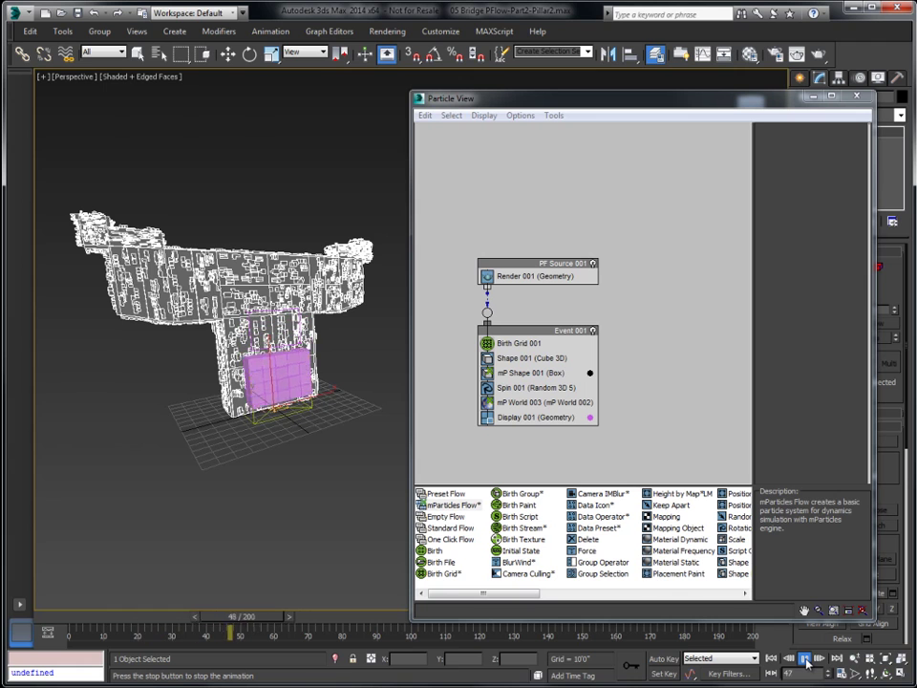
click(771, 659)
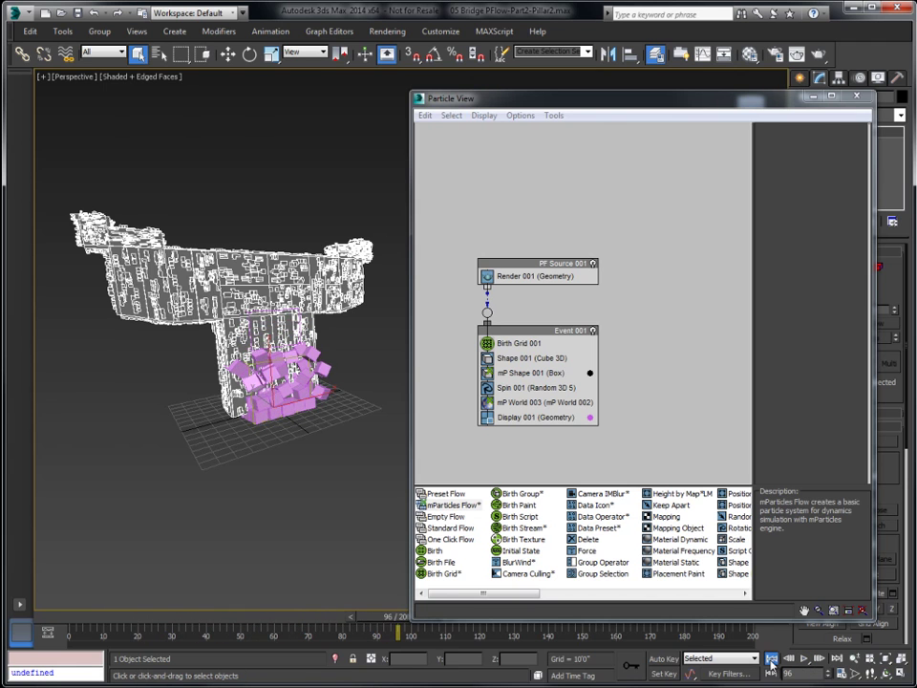
- Delete the Spin 001 operator from Event 001
click(524, 358)
click(528, 388)
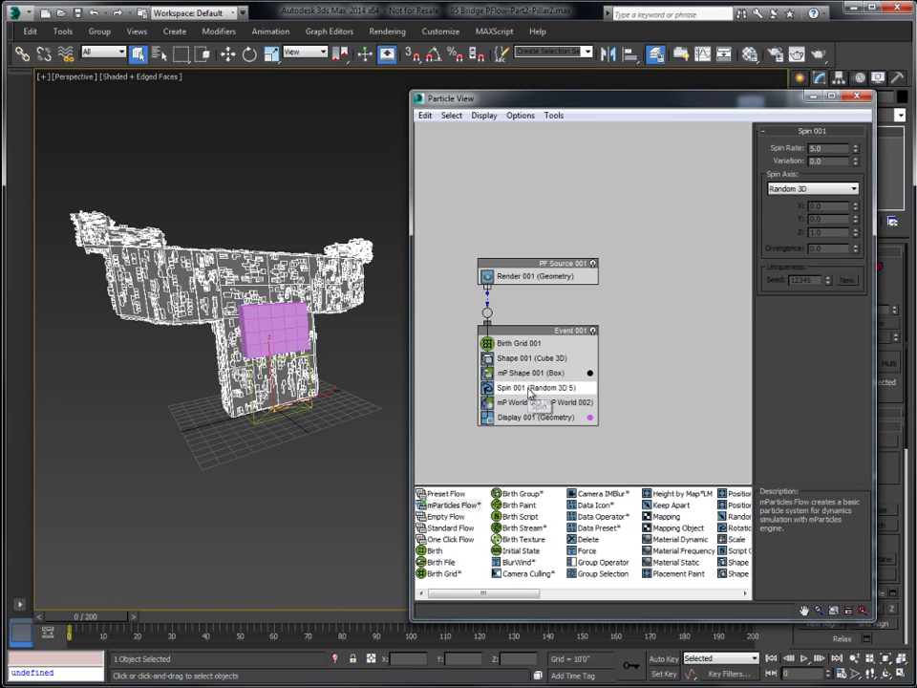
right_click(529, 390)
click(566, 546)
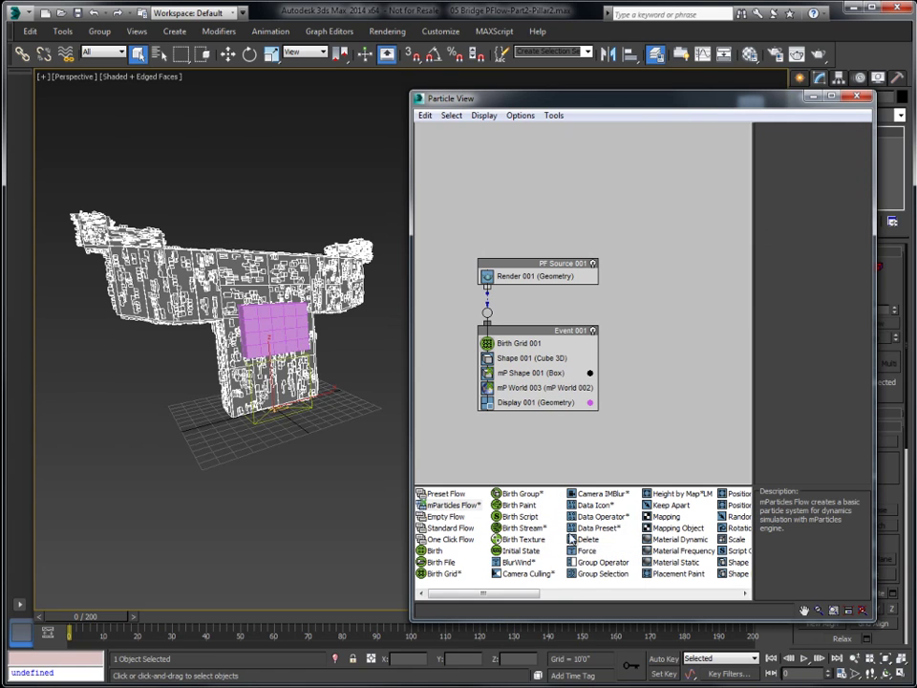
- Change the particle colour of the Display 001 operator to golden yellow
click(535, 403)
click(853, 181)
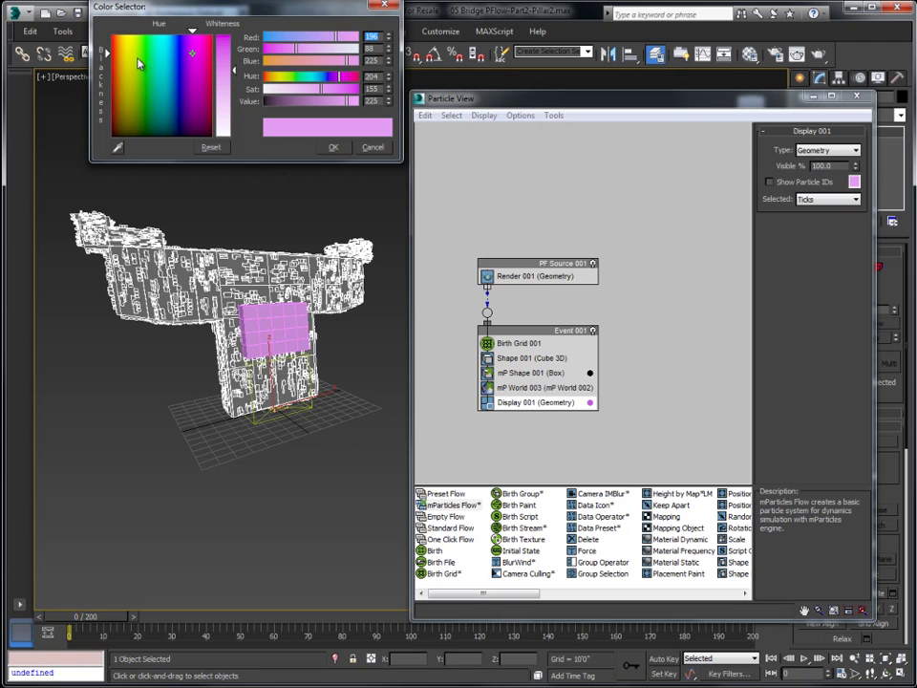
drag(138, 63, 122, 35)
drag(233, 69, 229, 42)
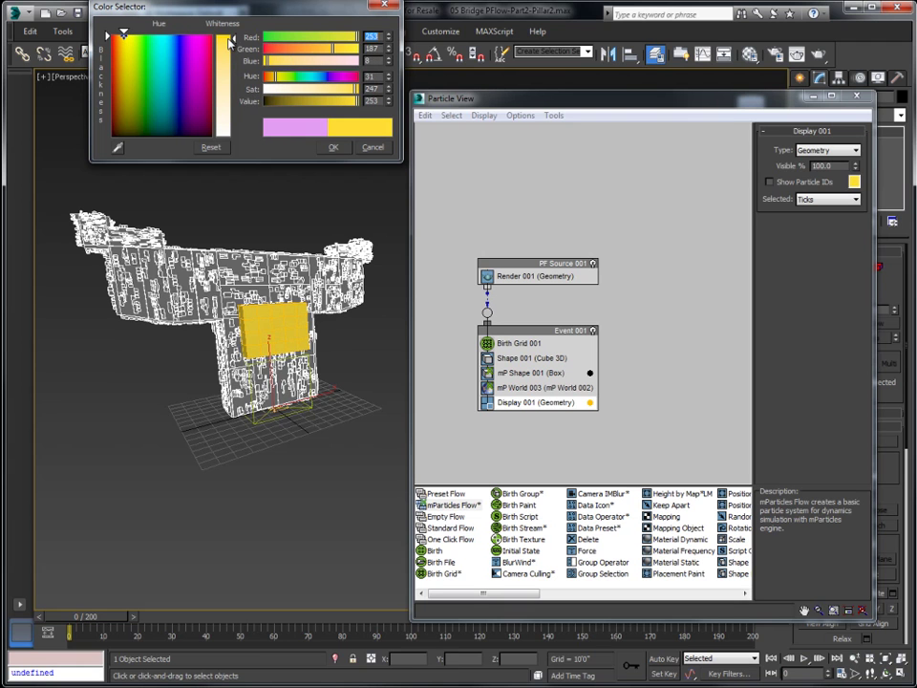
click(333, 147)
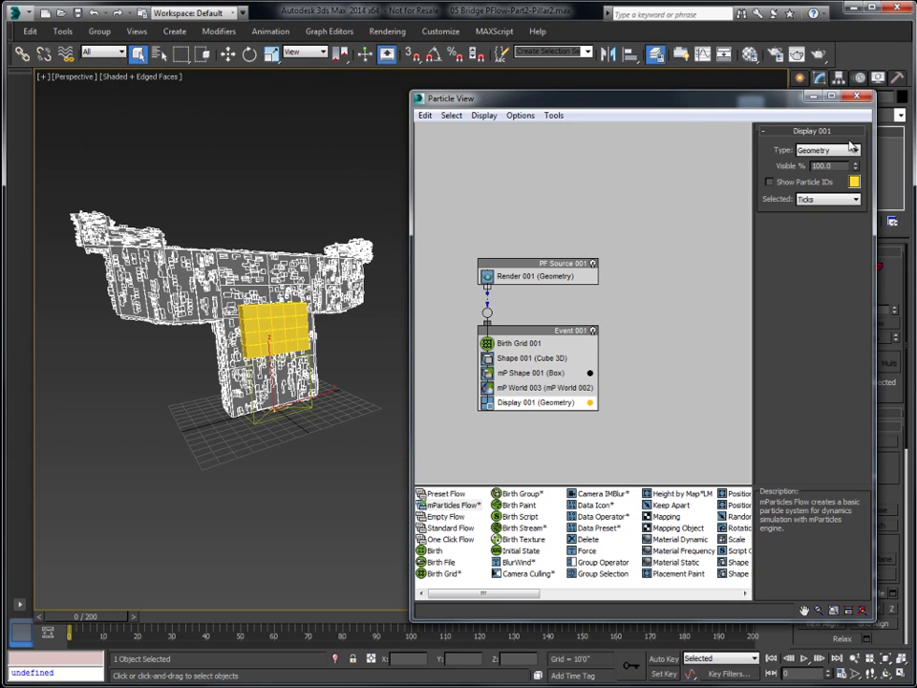
- Select the Birth Grid 001 helper in the scene and lower it to the pillar's base, at a Z position of about 13'5"
click(522, 347)
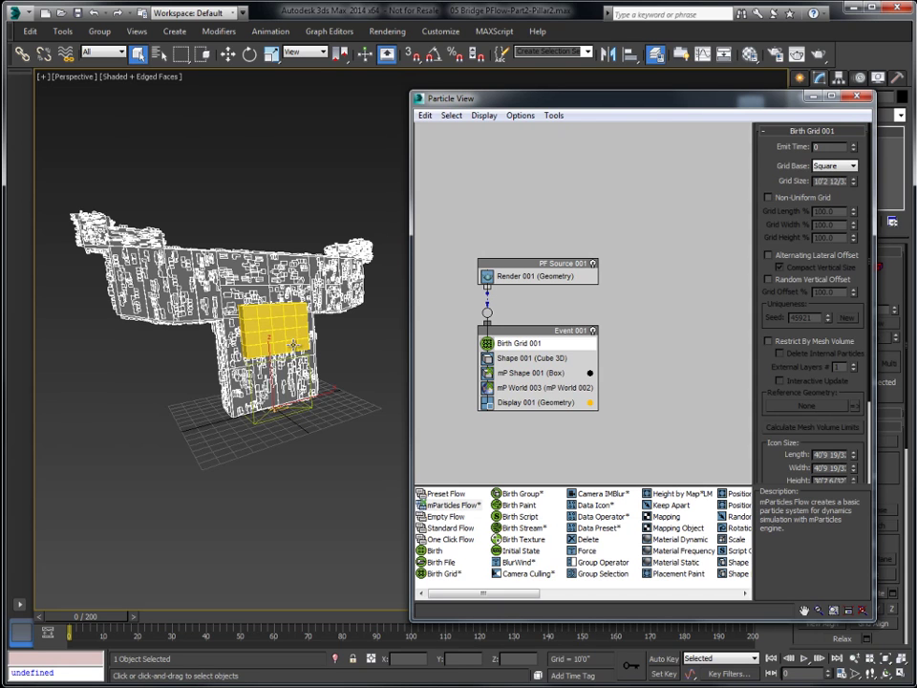
click(158, 55)
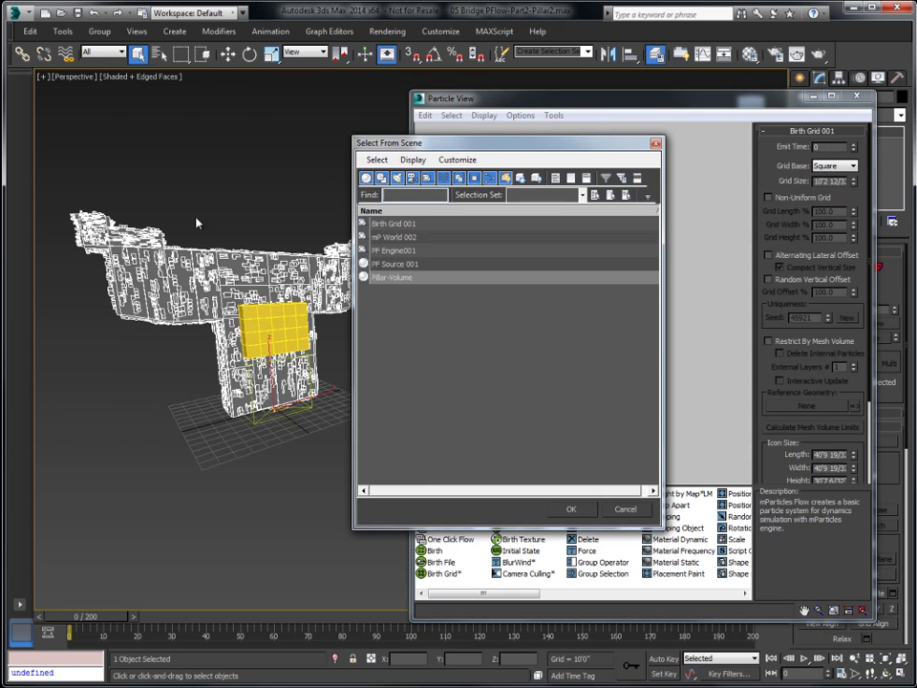
click(382, 223)
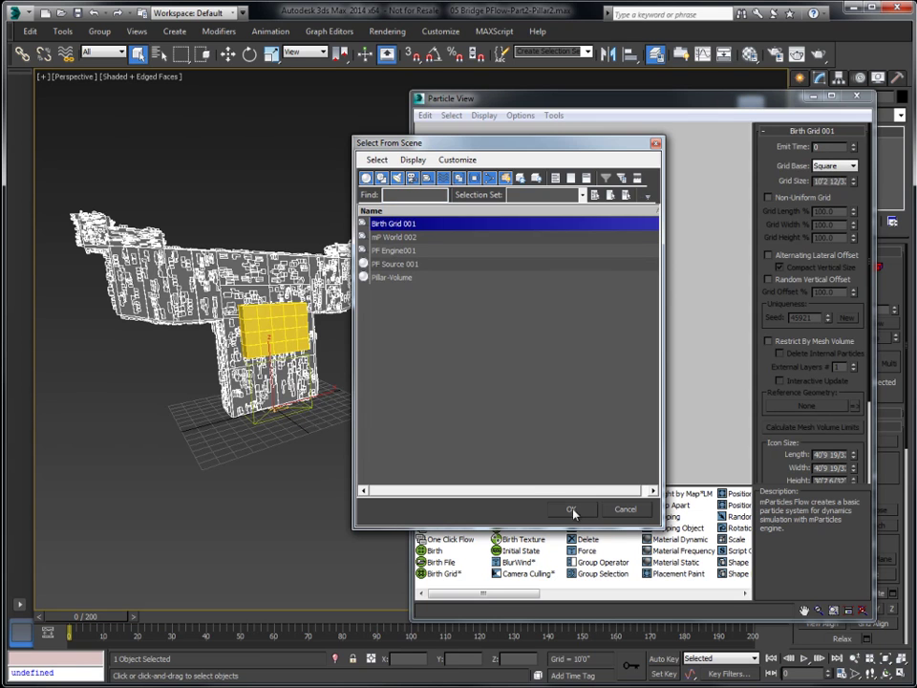
click(571, 509)
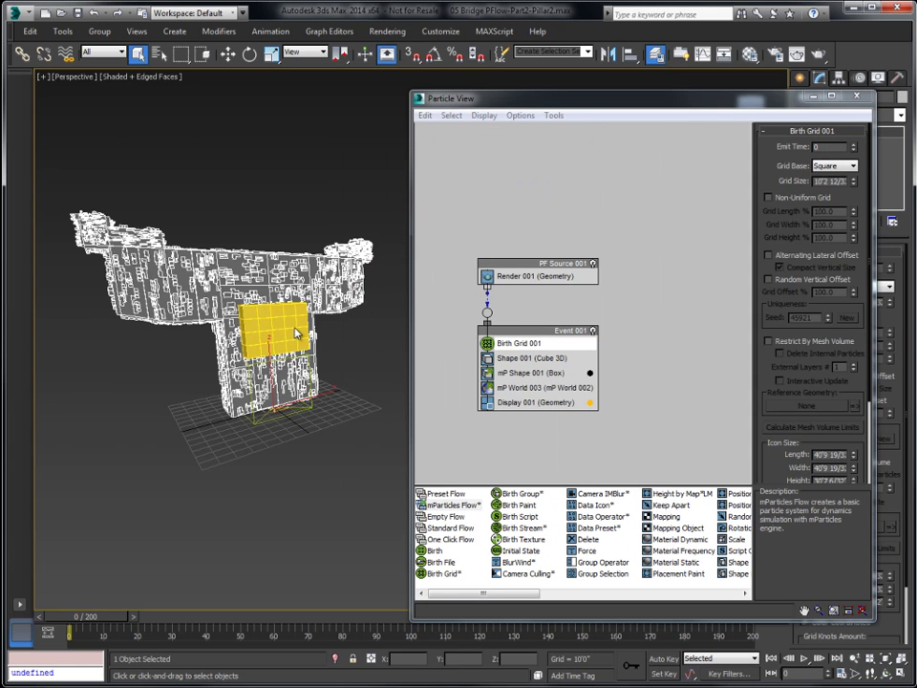
key(w)
drag(253, 311, 265, 356)
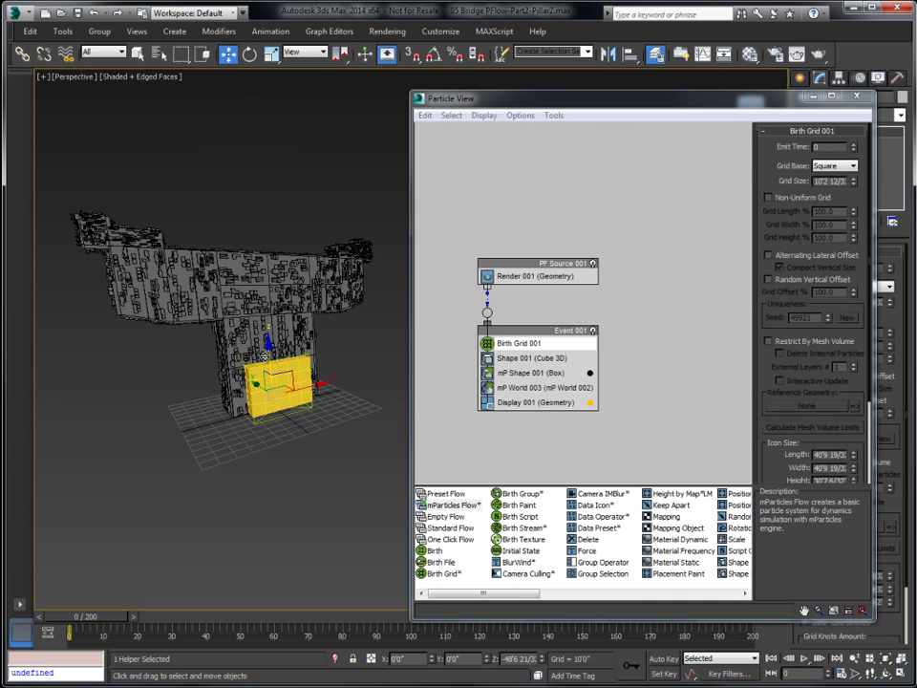
- Enlarge the Birth Grid 001 icon to about 223' wide and 149' high to enclose the whole pillar
alt+middle_drag(265, 356, 331, 342)
scroll(319, 351, up, 3)
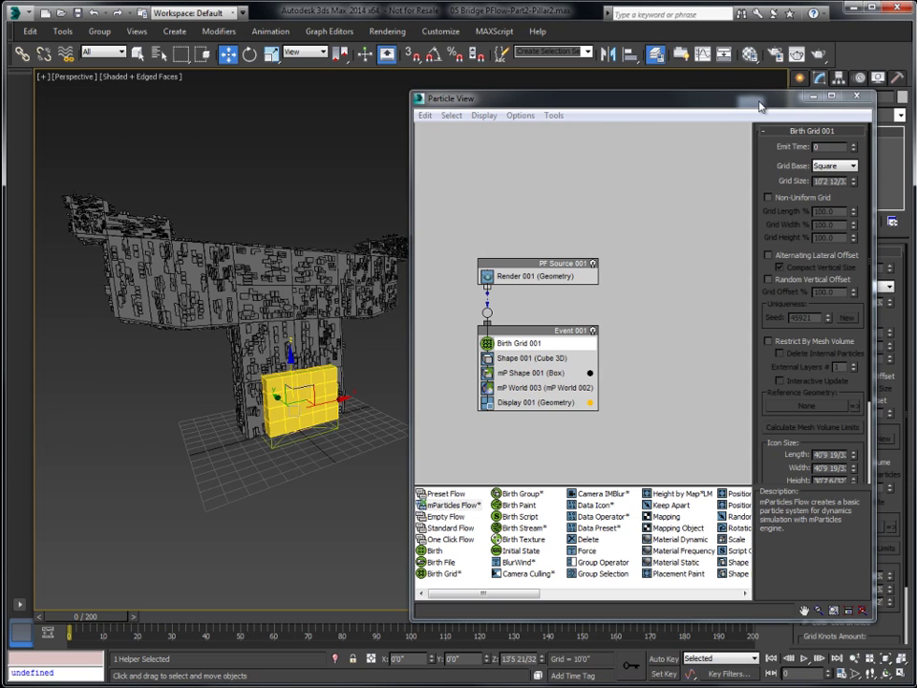
drag(778, 466, 832, 151)
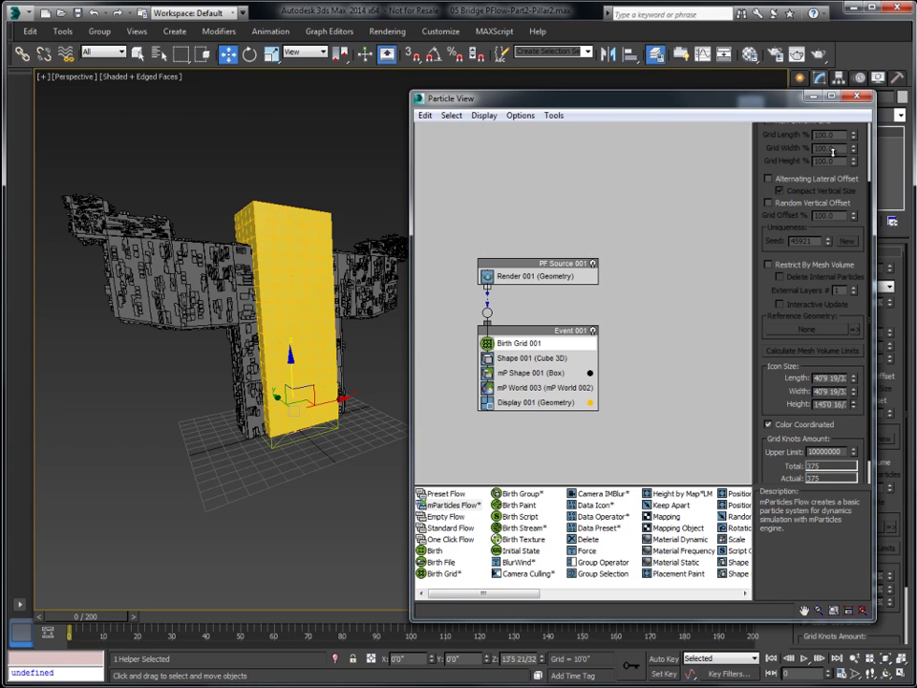
drag(853, 401, 808, 57)
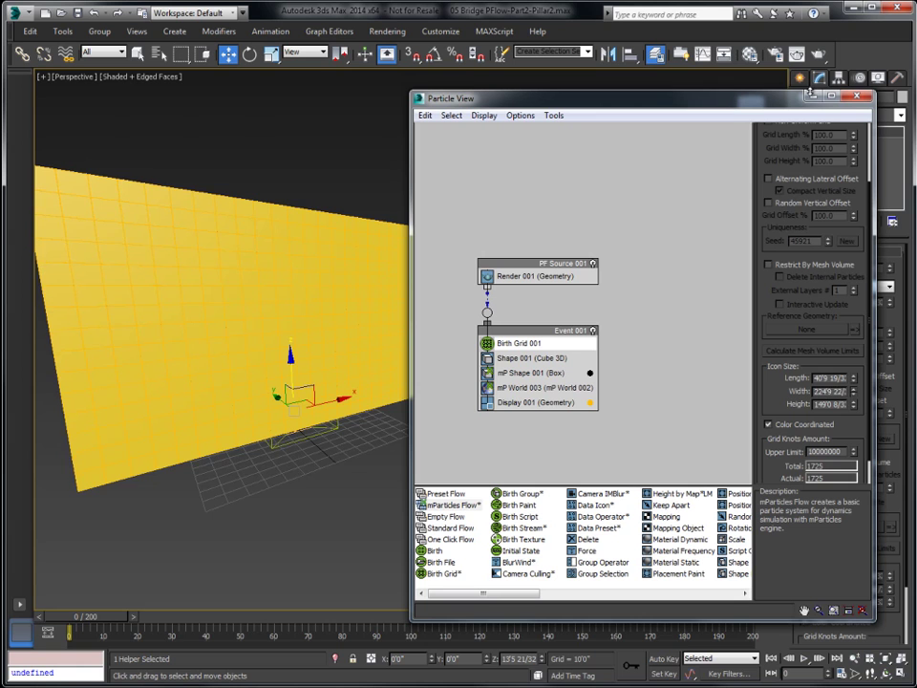
alt+middle_drag(114, 417, 213, 405)
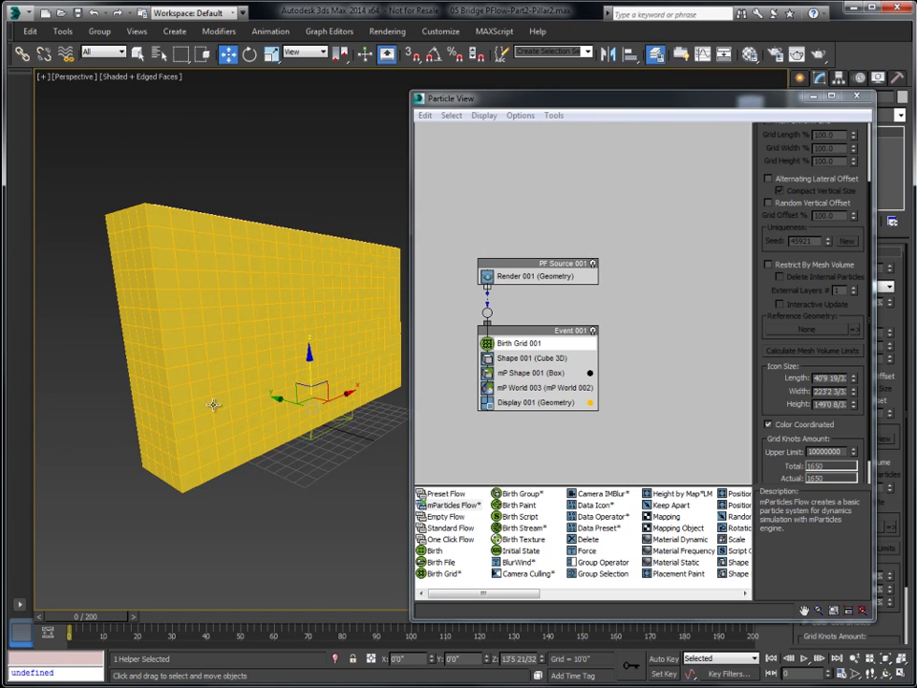
alt+middle_drag(202, 282, 209, 361)
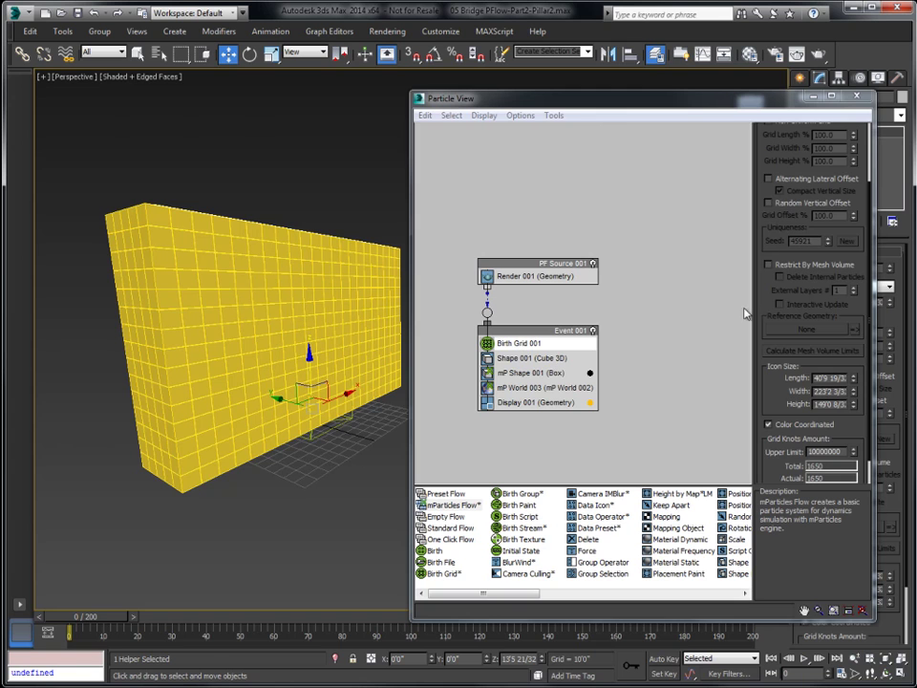
- Restrict Birth Grid 001 by mesh volume, using Pillar-Volume as the reference geometry
scroll(774, 216, up, 3)
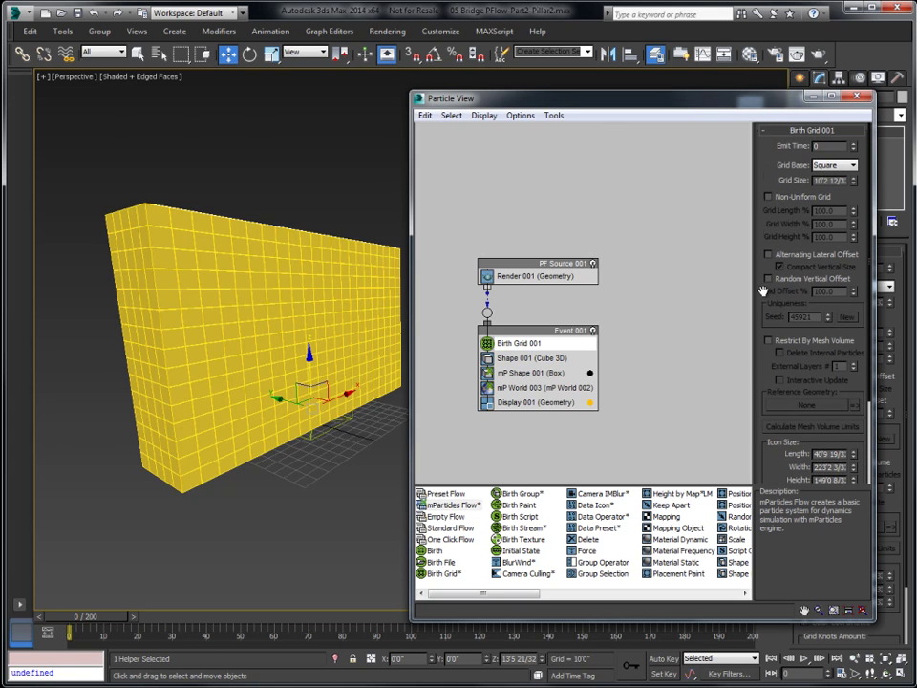
click(778, 346)
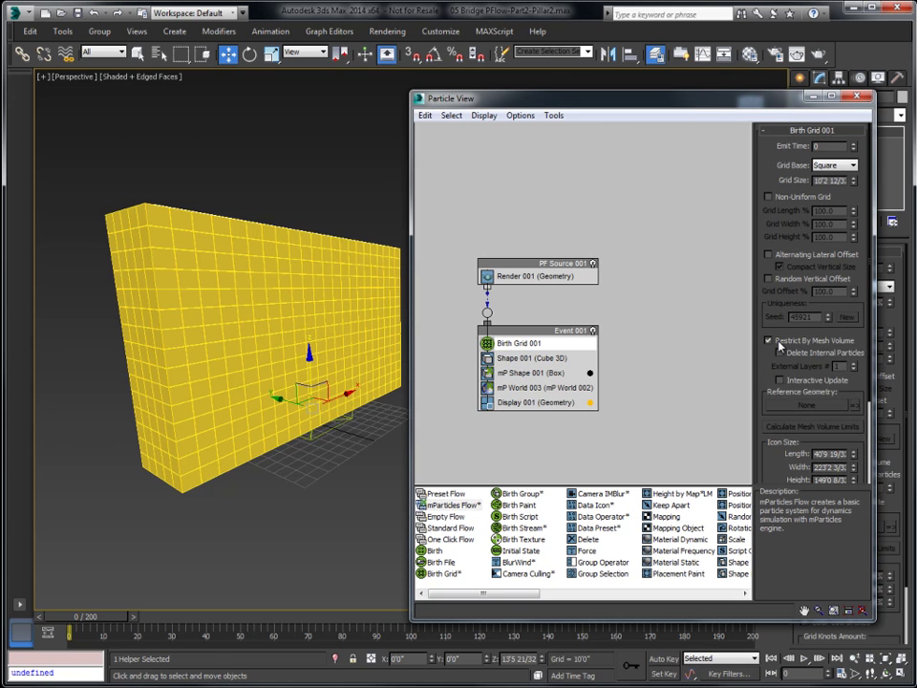
click(787, 407)
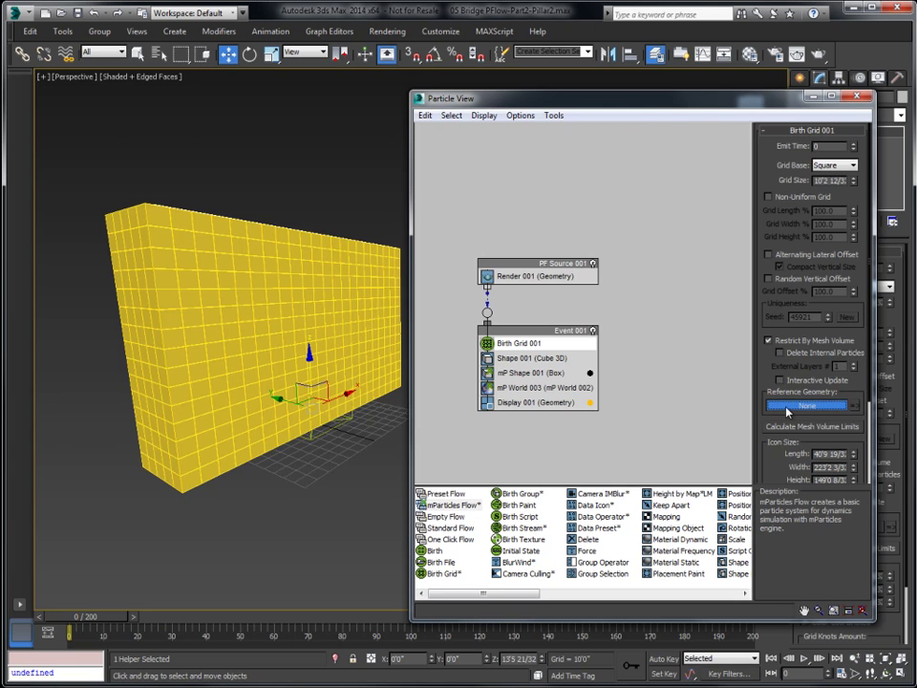
key(h)
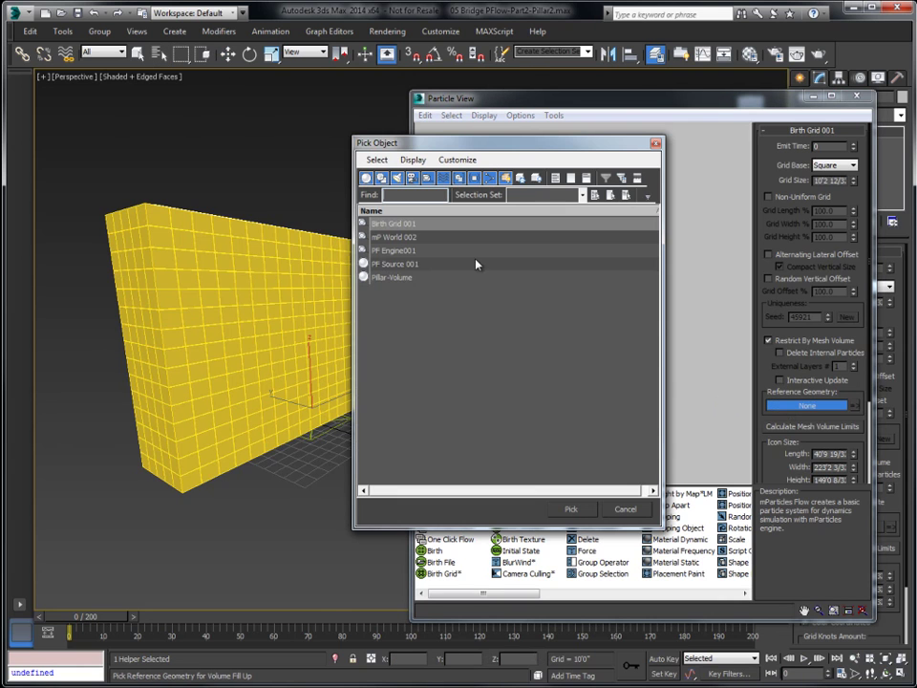
click(384, 278)
click(571, 509)
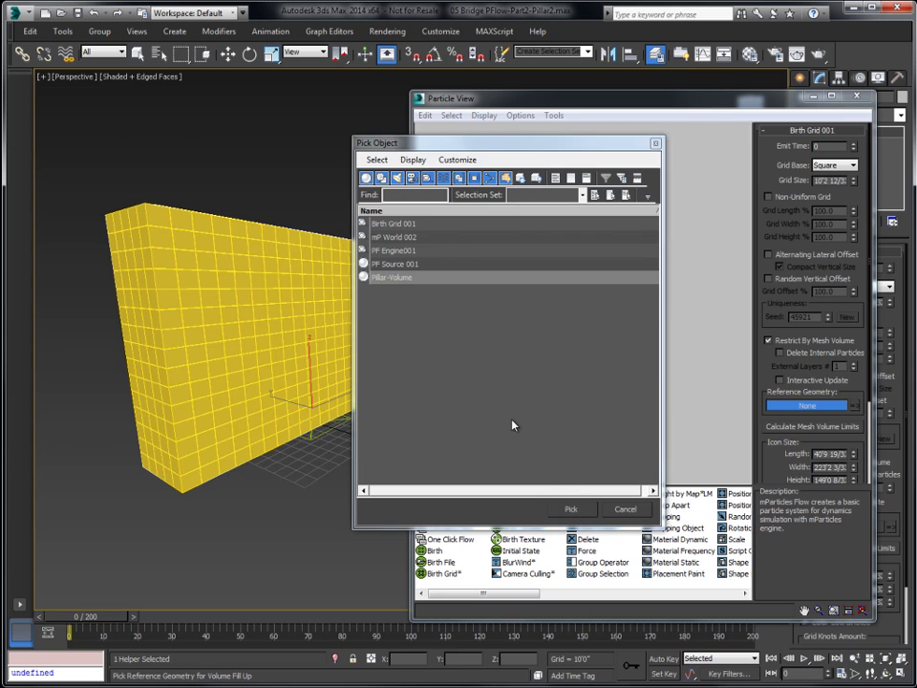
- Hide the Pillar-Volume layer and preview the volume-restricted particle simulation, returning to the first frame
mouse_move(256, 348)
alt+middle_down()
mouse_move(256, 361)
mouse_move(263, 356)
alt+middle_up()
drag(592, 99, 256, 125)
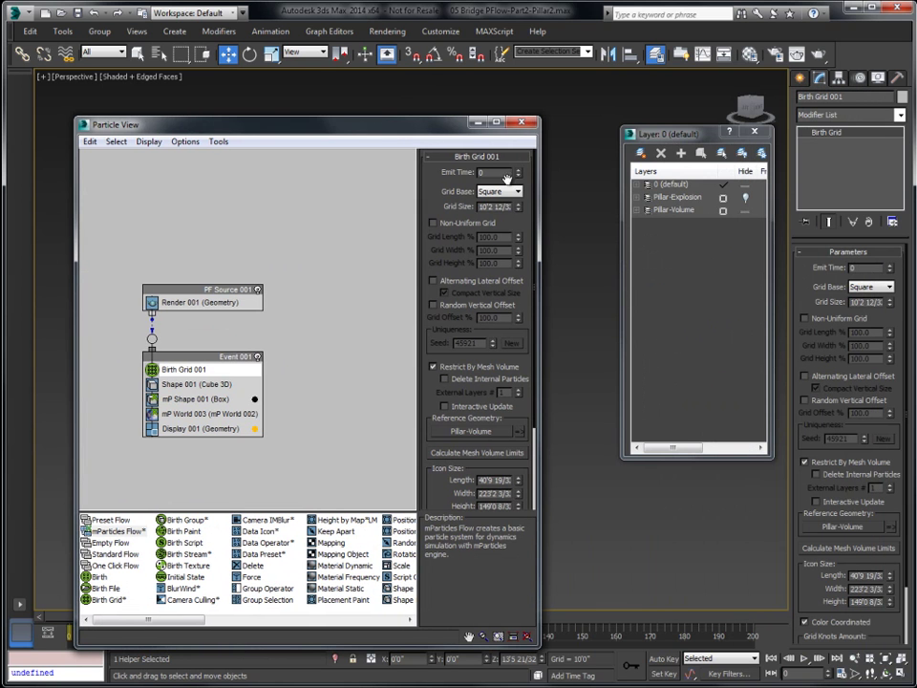
click(740, 210)
drag(409, 133, 778, 132)
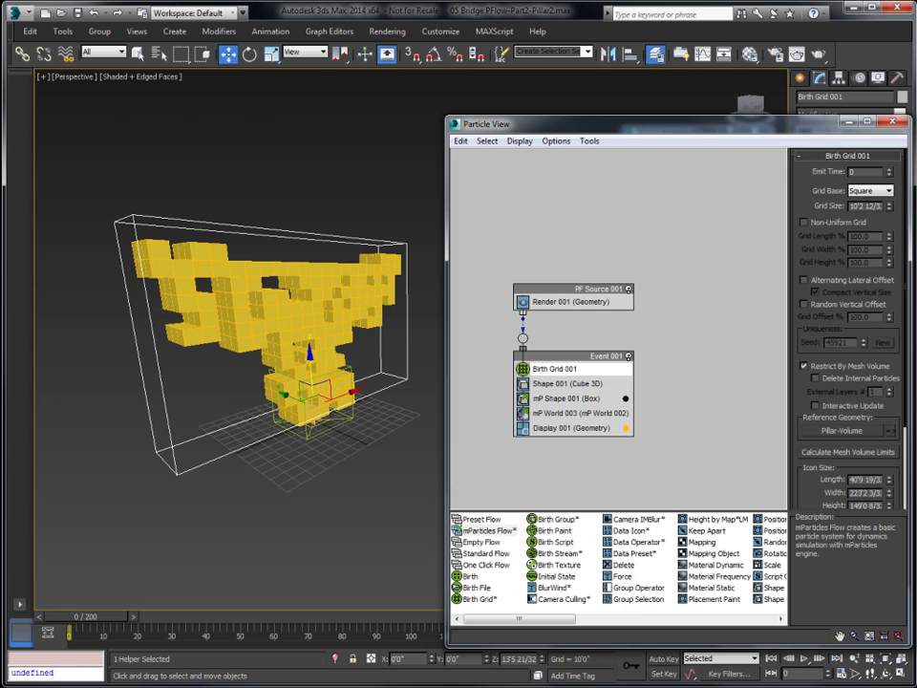
click(805, 661)
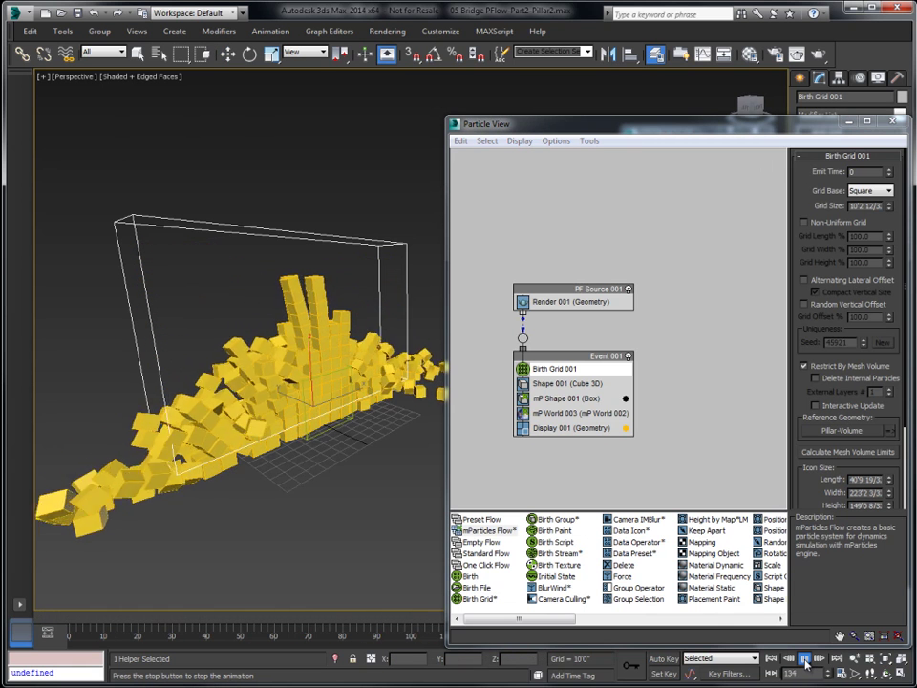
click(772, 658)
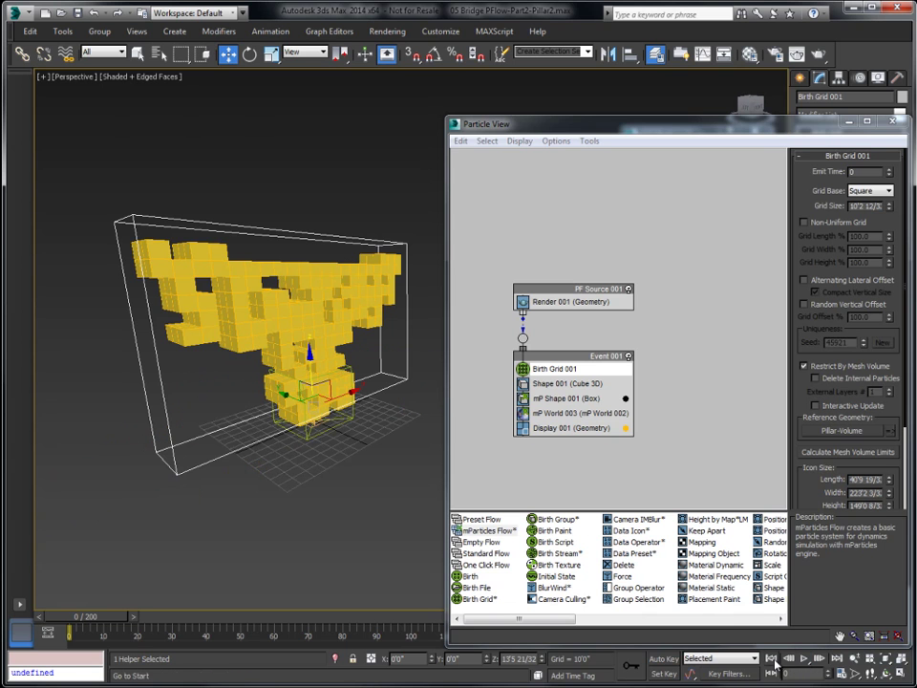
- Inspect the pillar's cubes from several angles and enable Delete Internal Particles for Birth Grid 001
alt+middle_drag(225, 492, 277, 446)
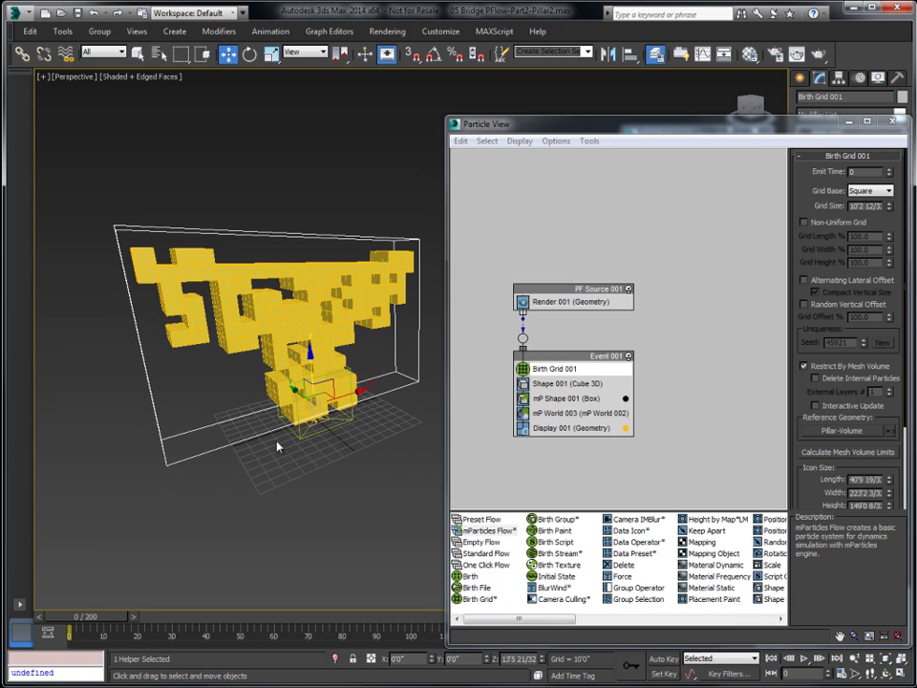
alt+middle_drag(315, 382, 360, 367)
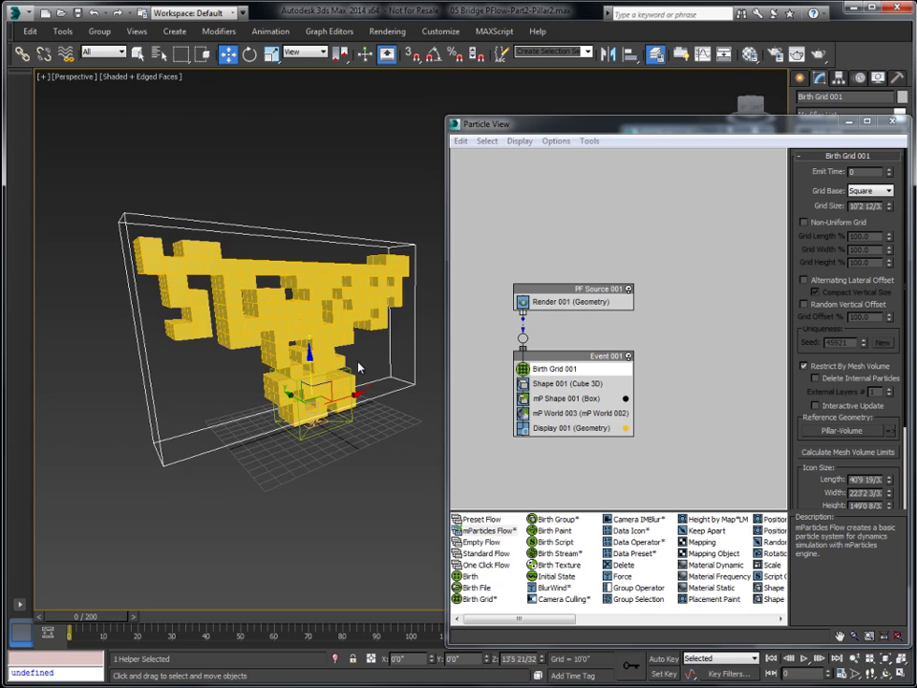
alt+middle_drag(281, 361, 226, 348)
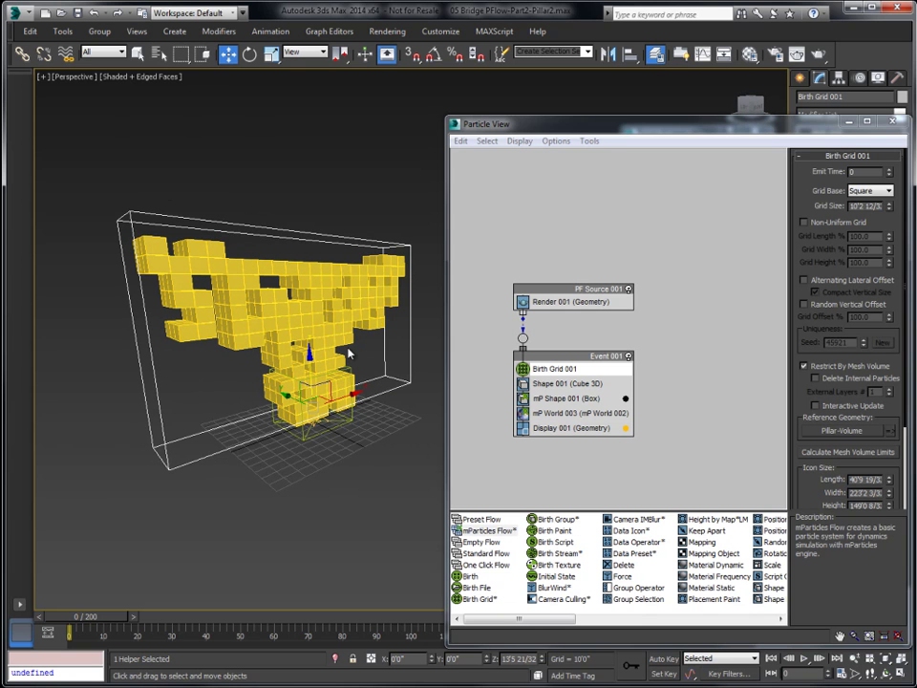
alt+middle_drag(338, 371, 311, 341)
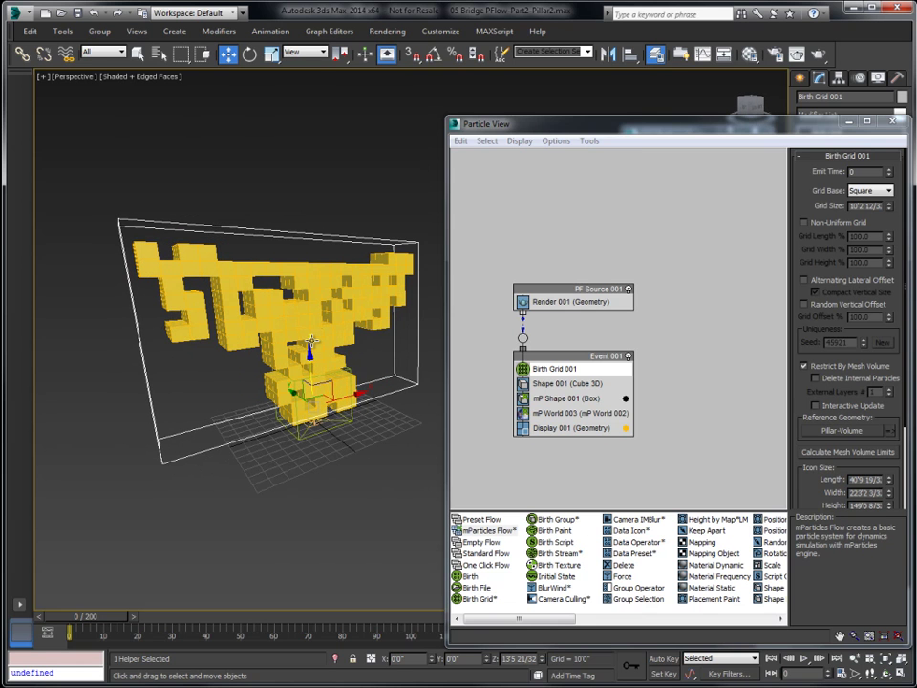
click(815, 378)
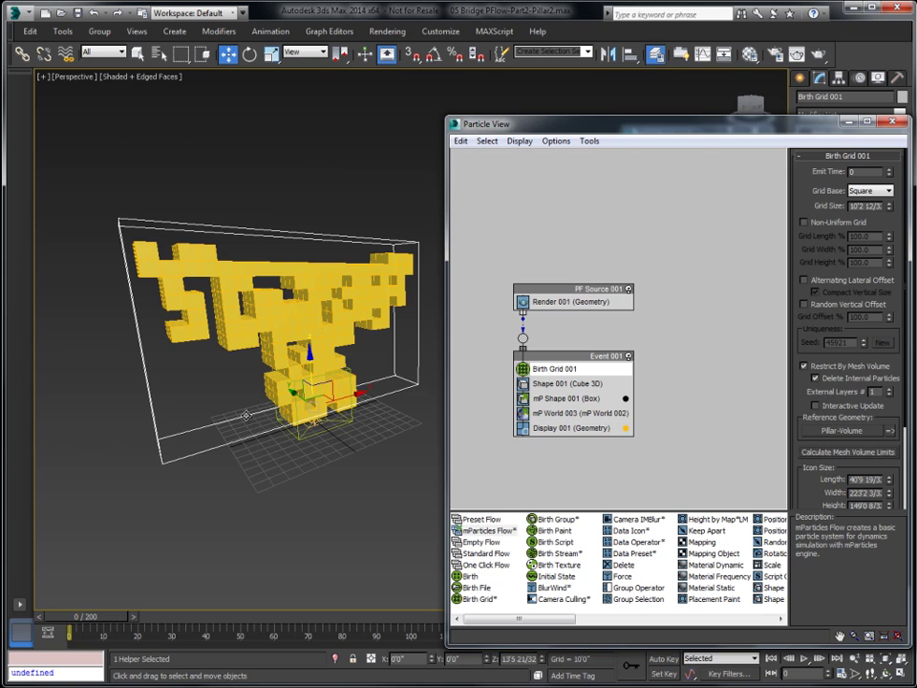
alt+middle_drag(272, 401, 305, 404)
alt+middle_drag(289, 332, 238, 339)
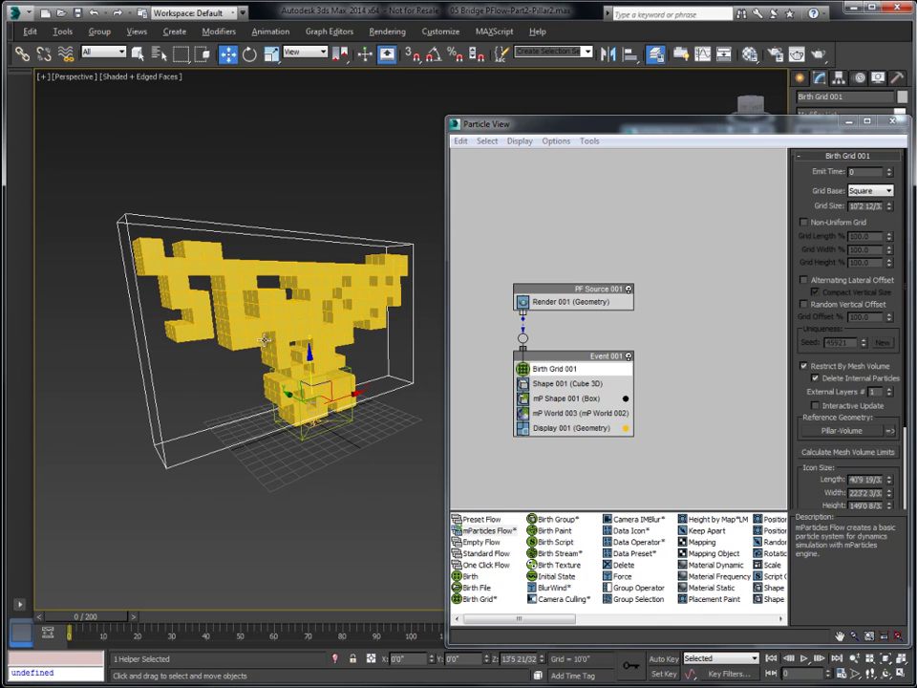
- Reduce the Shape 001 cube size to about 6'3" and recalculate Birth Grid 001's mesh volume limits with Random Vertical Offset enabled
click(567, 383)
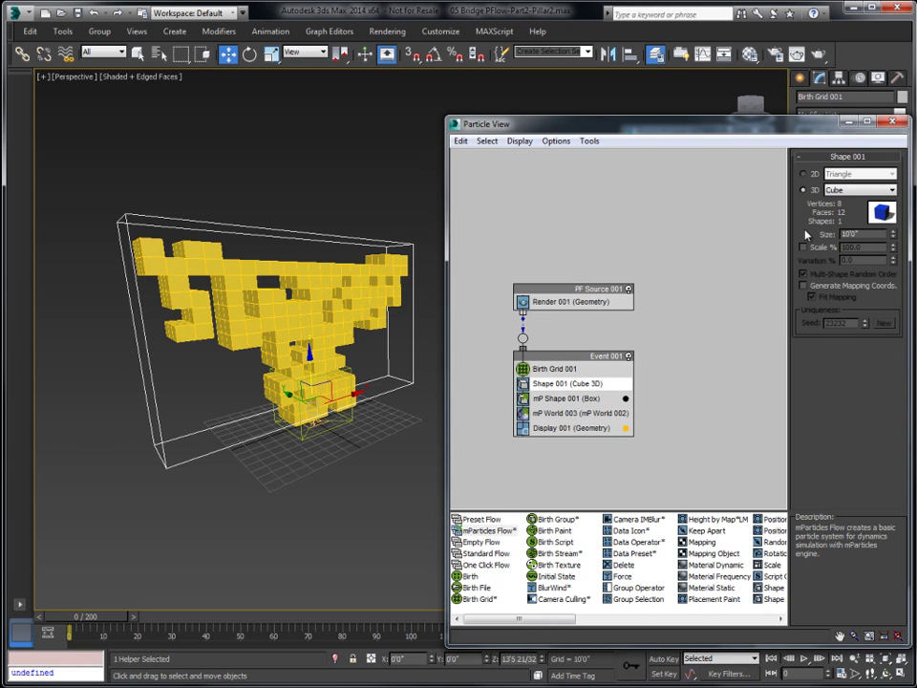
drag(894, 238, 880, 270)
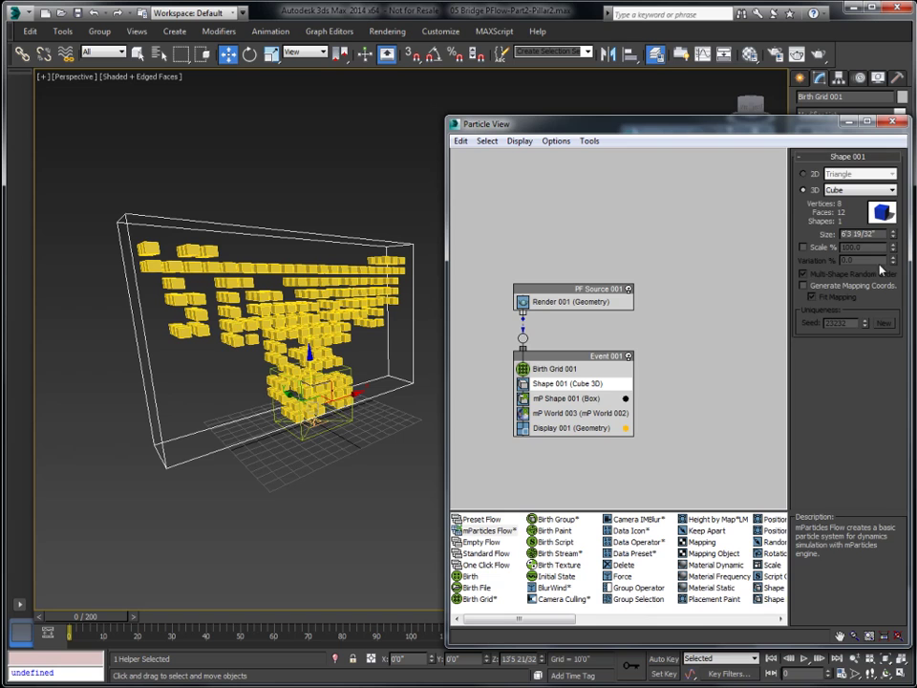
click(564, 371)
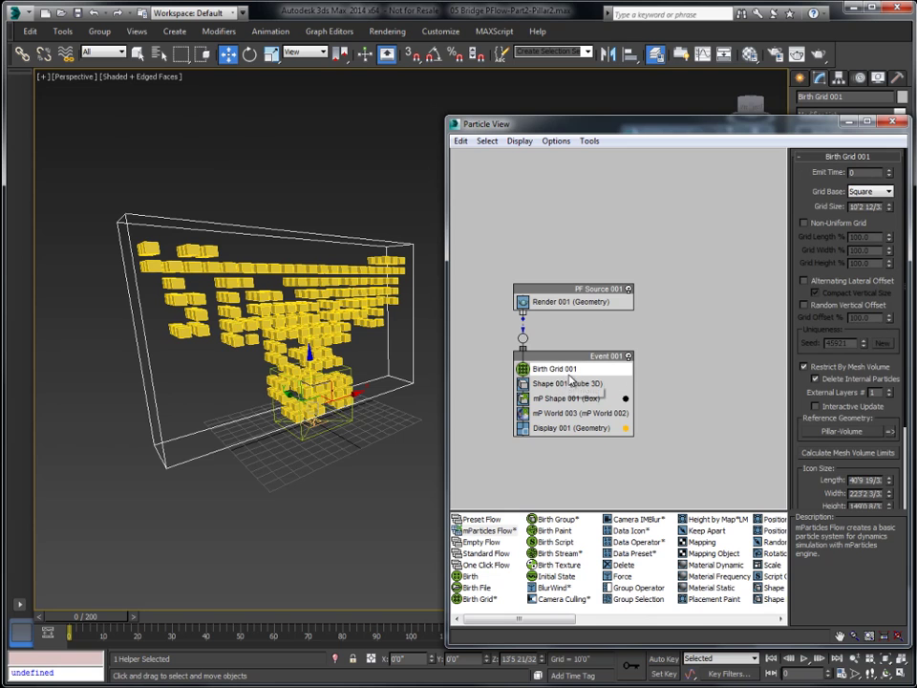
click(804, 305)
click(837, 454)
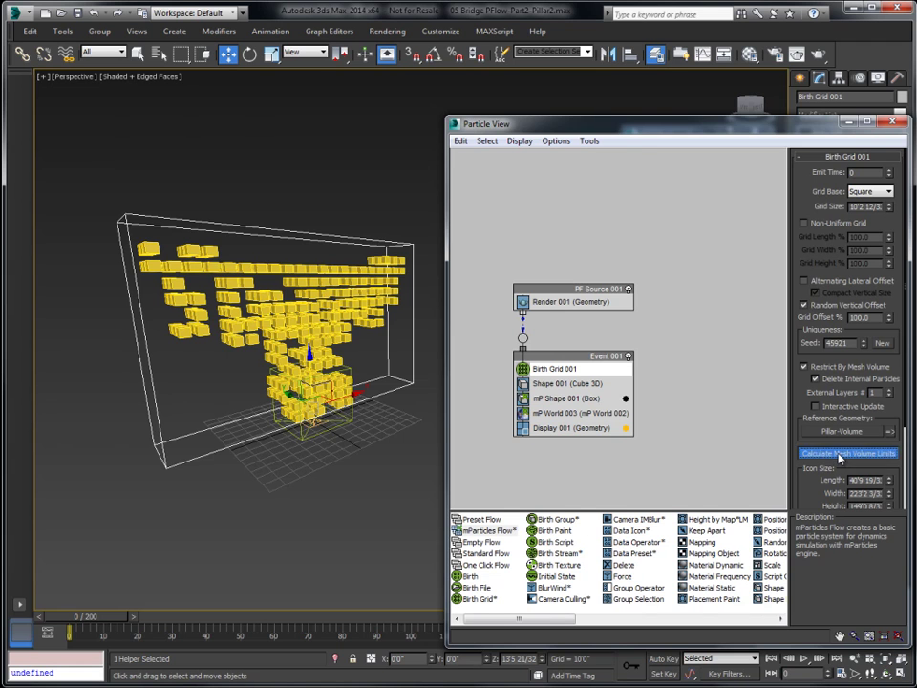
- Inspect the vertically offset cubes, preview their simulation, and return to the first frame
alt+middle_drag(237, 336, 272, 342)
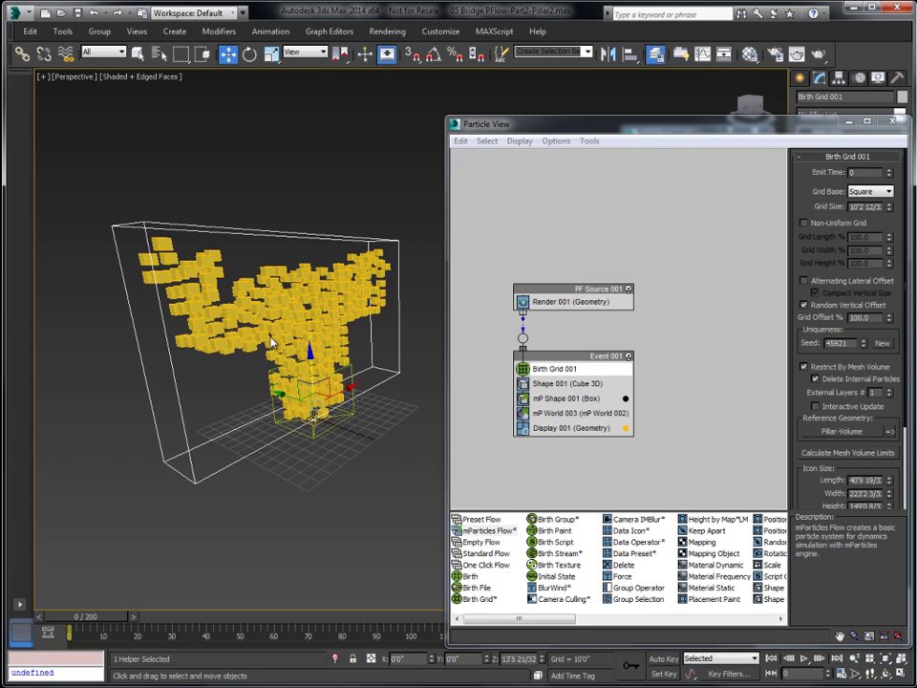
click(804, 658)
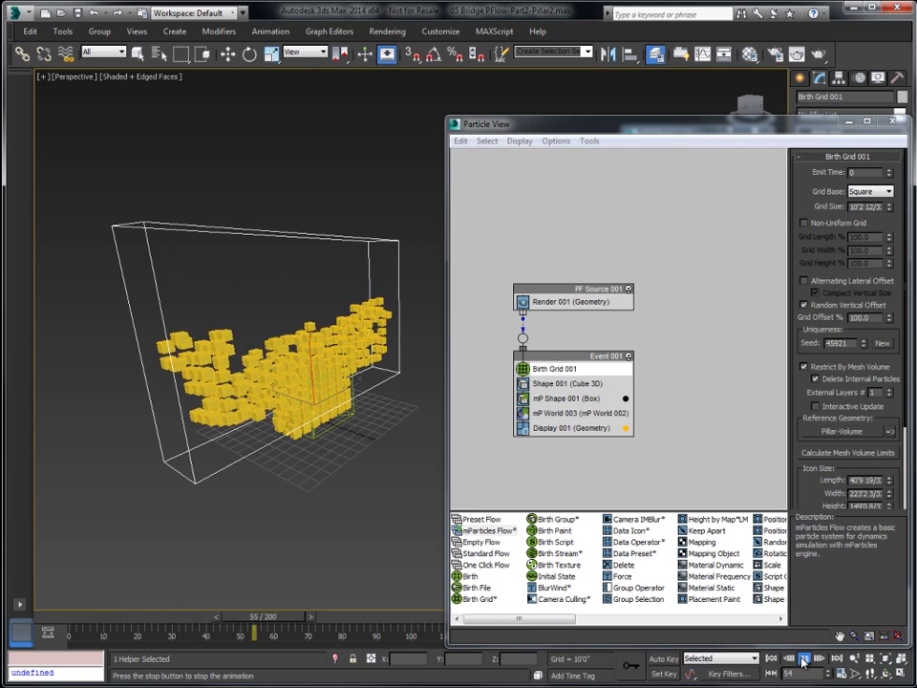
key(Home)
key(w)
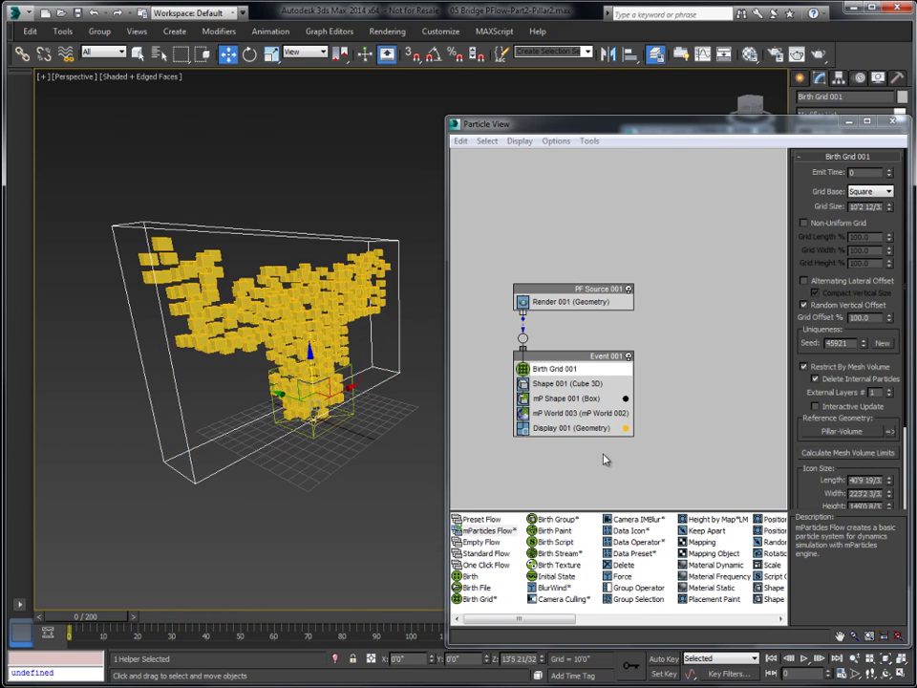
- Enlarge the Shape 001 cubes to about 8'3" and preview the collapse, returning to the first frame
click(563, 386)
drag(893, 236, 892, 196)
alt+middle_drag(220, 277, 101, 270)
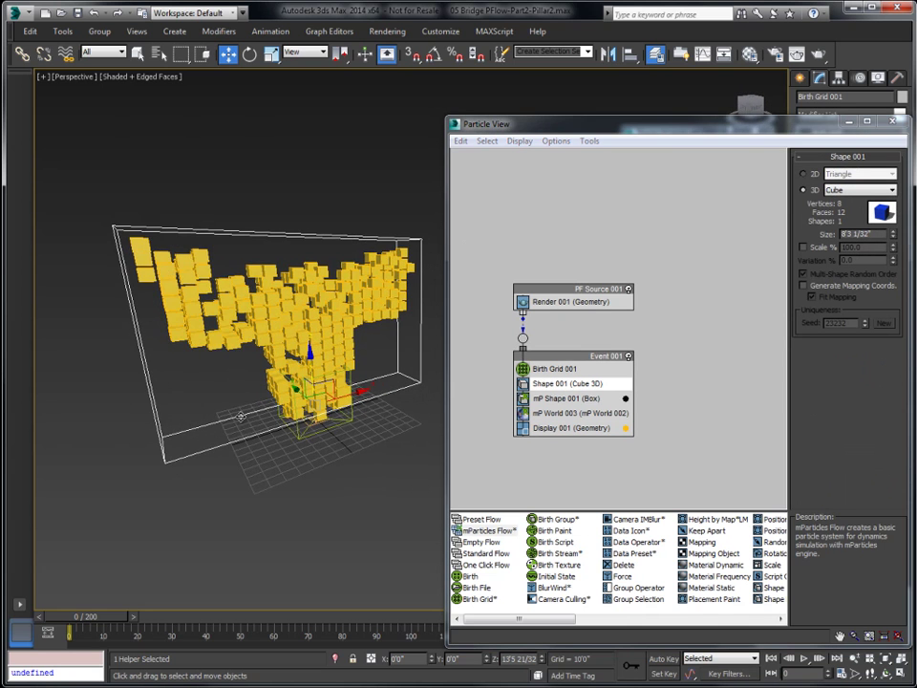
click(804, 658)
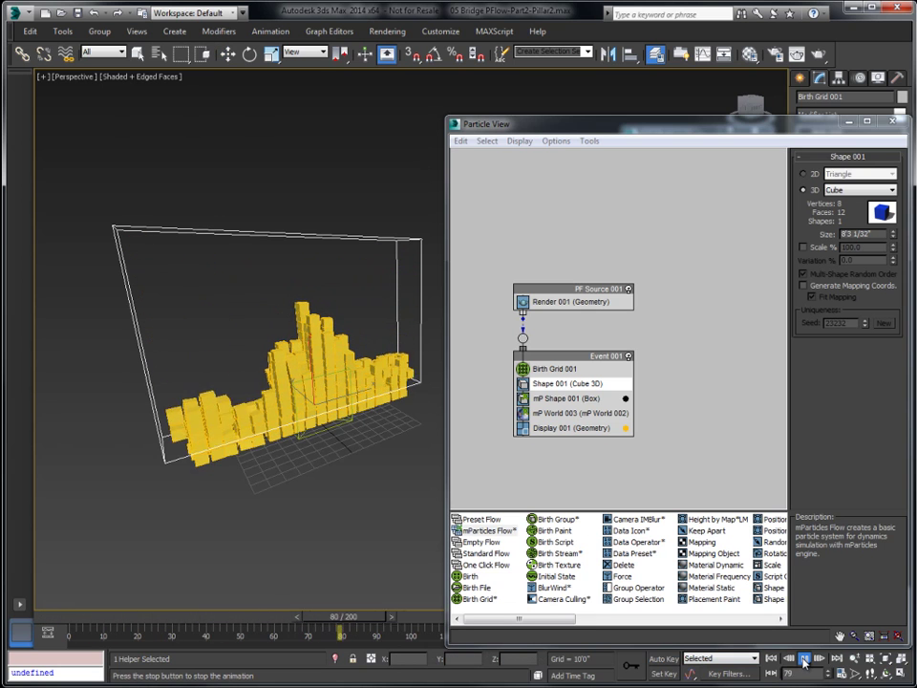
click(804, 658)
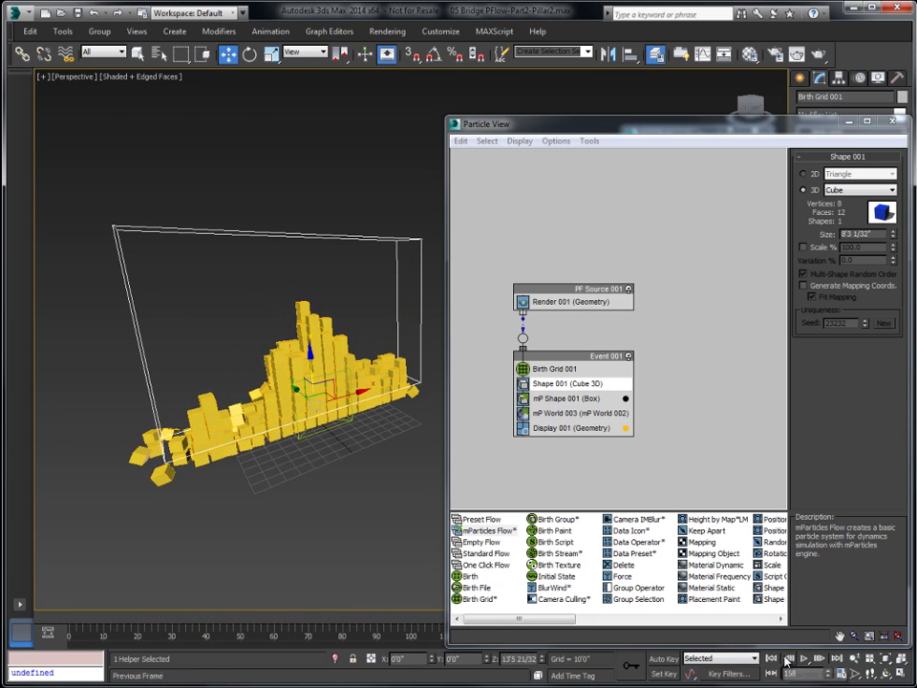
click(771, 658)
- Recalculate Birth Grid 001's mesh volume limits with Alternating Lateral Offset enabled, and preview the simulation, returning to the first frame
click(552, 370)
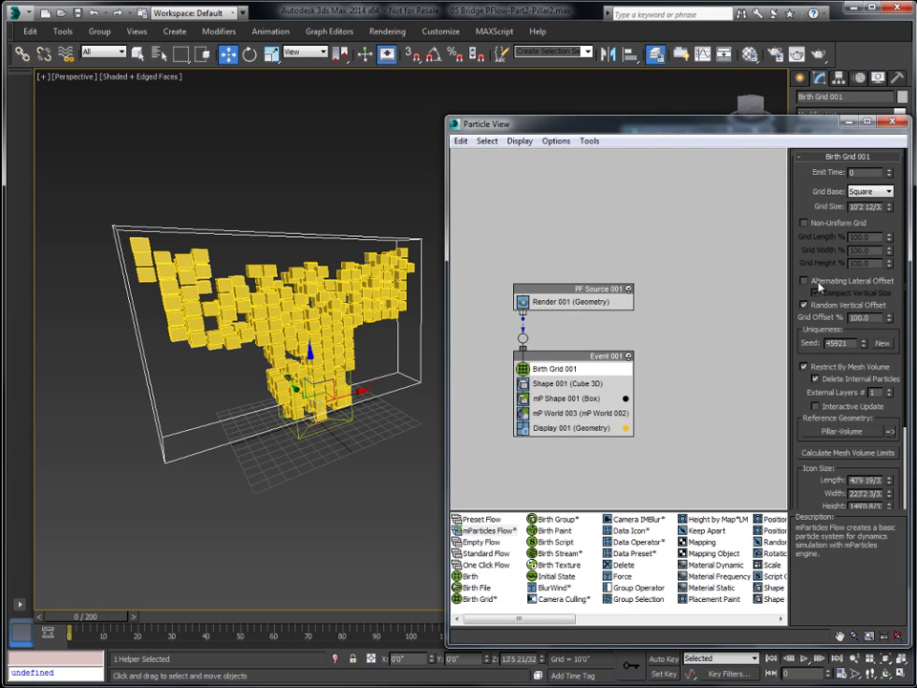
click(842, 282)
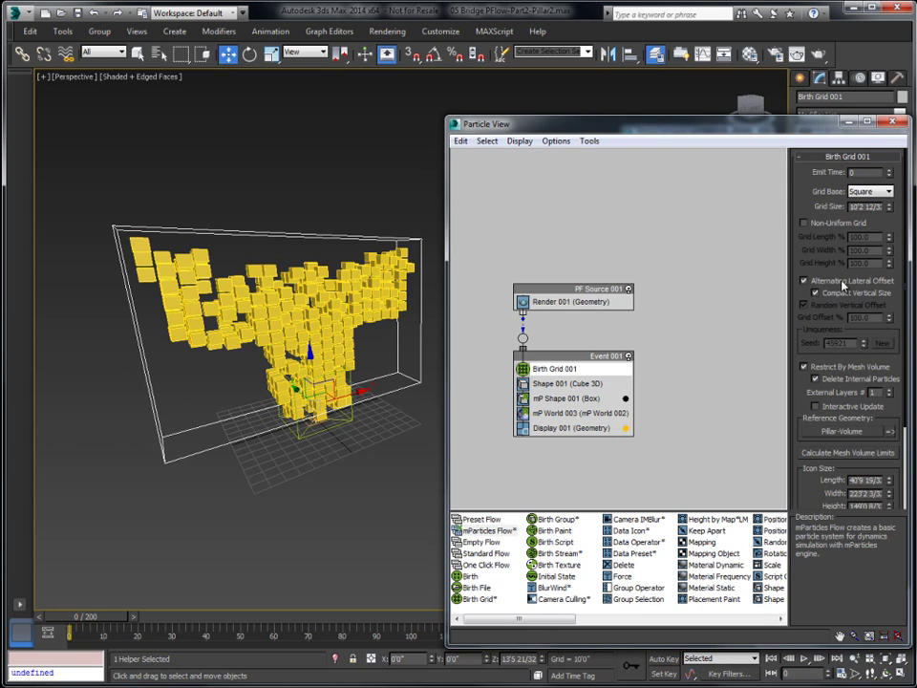
click(852, 453)
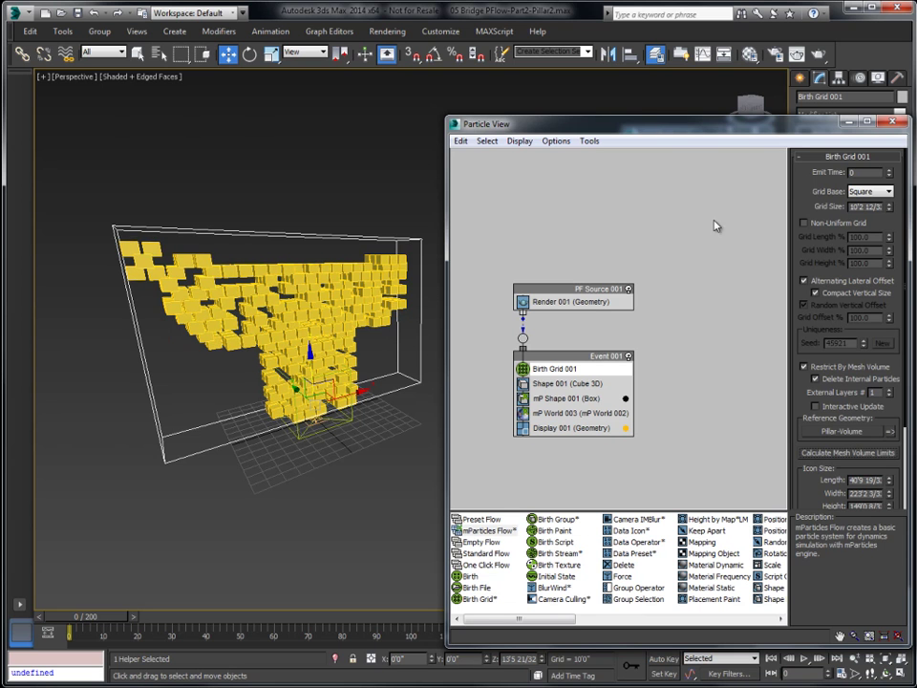
alt+middle_drag(358, 325, 250, 261)
alt+middle_drag(346, 430, 329, 428)
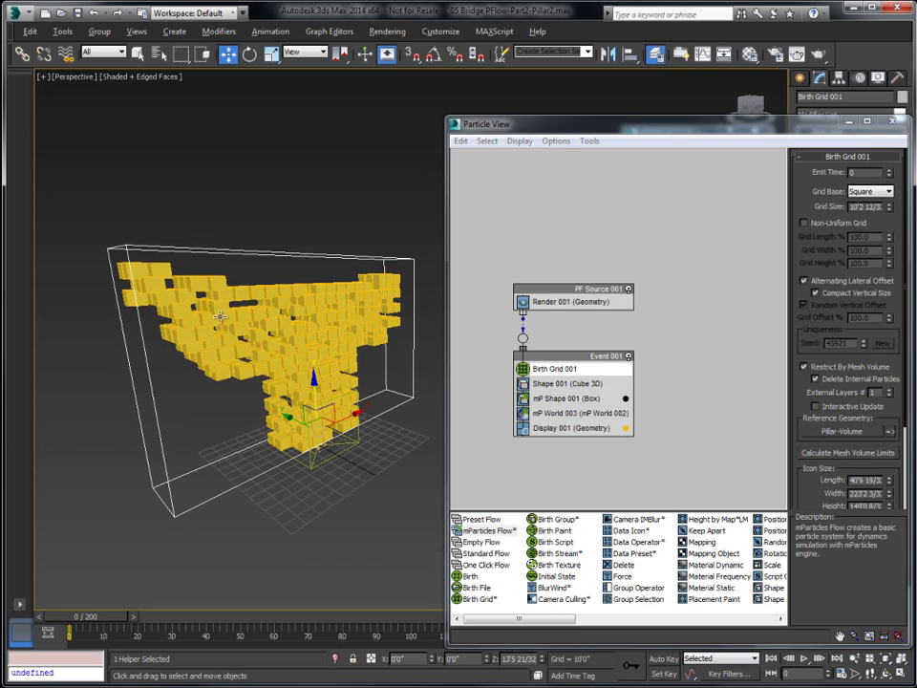
click(805, 658)
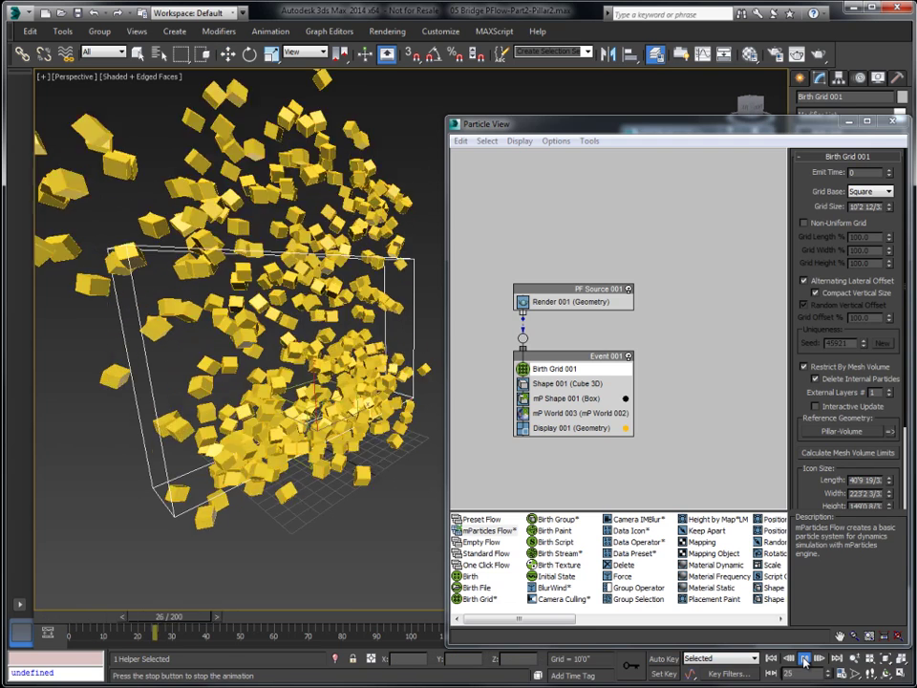
click(770, 658)
- Try a Shape 001 cube size of about 6'11" in the simulation, returning to the first frame
click(571, 383)
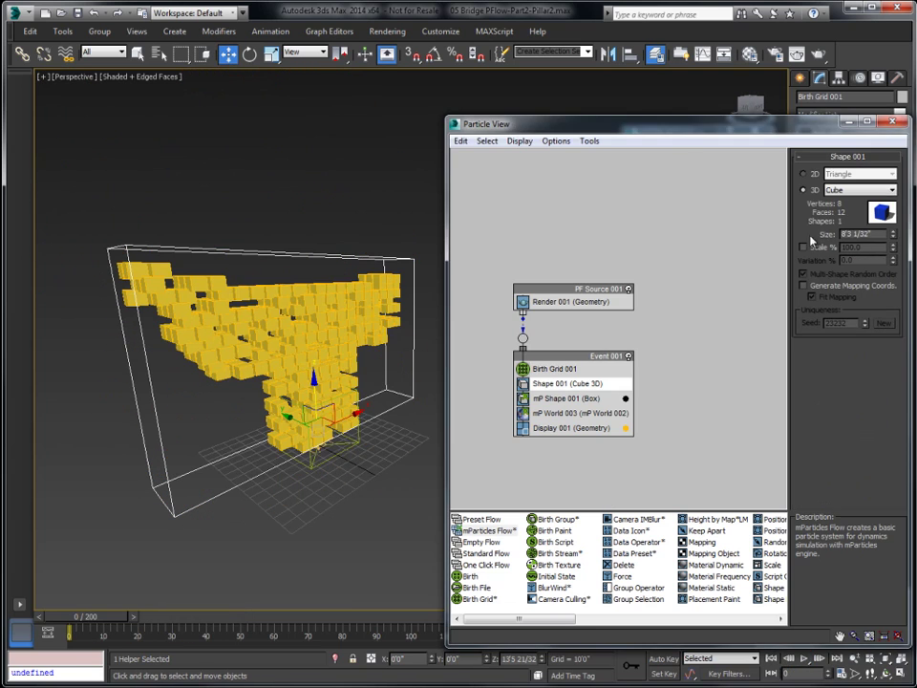
drag(890, 237, 855, 674)
click(802, 658)
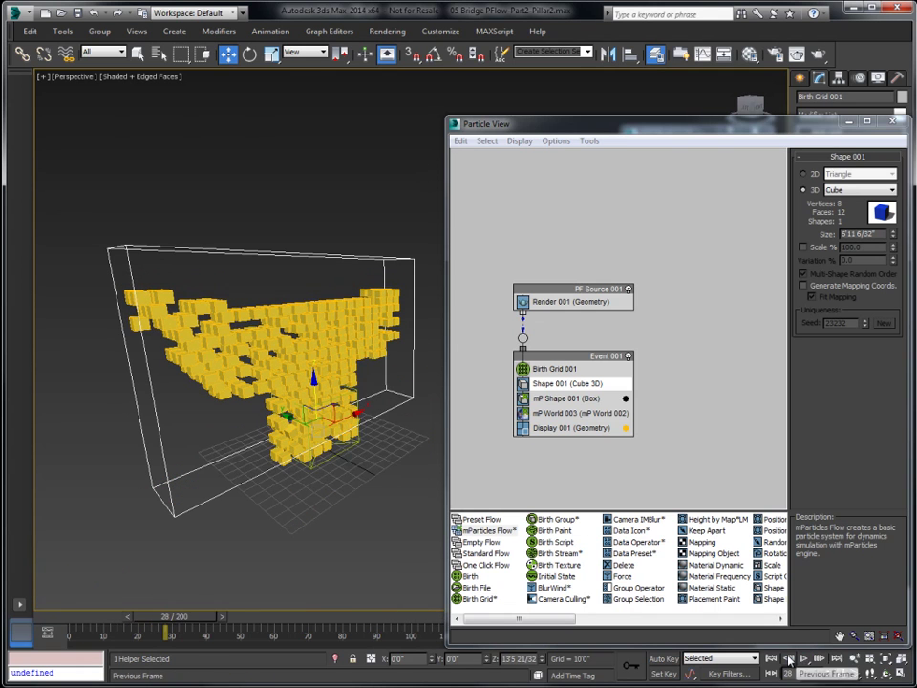
click(773, 658)
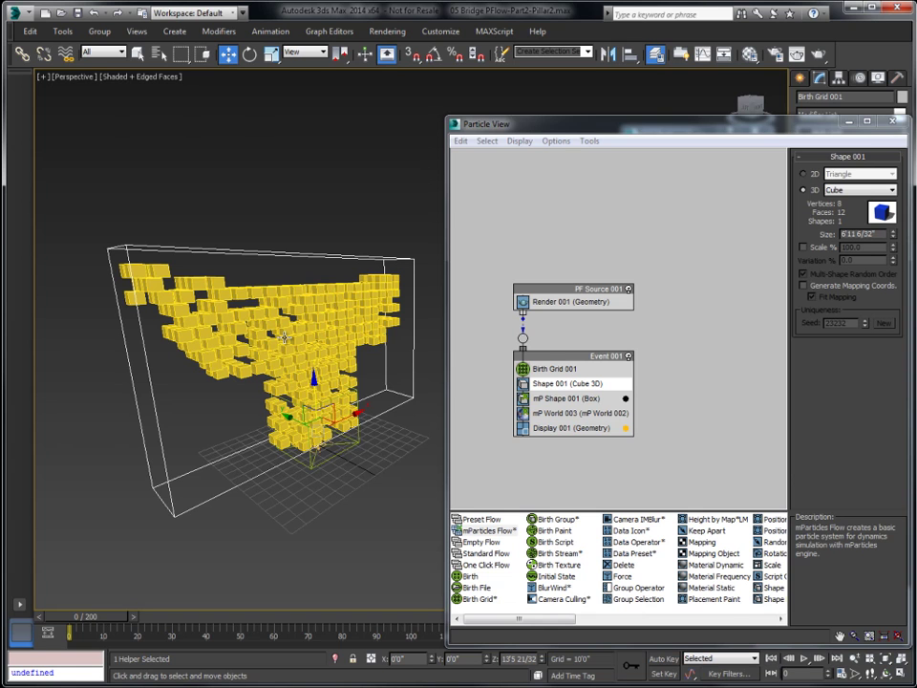
- Set the Birth Grid 001 grid size to 15'0" and the Shape 001 cube size to 10'0", and recalculate the mesh volume limits
click(548, 372)
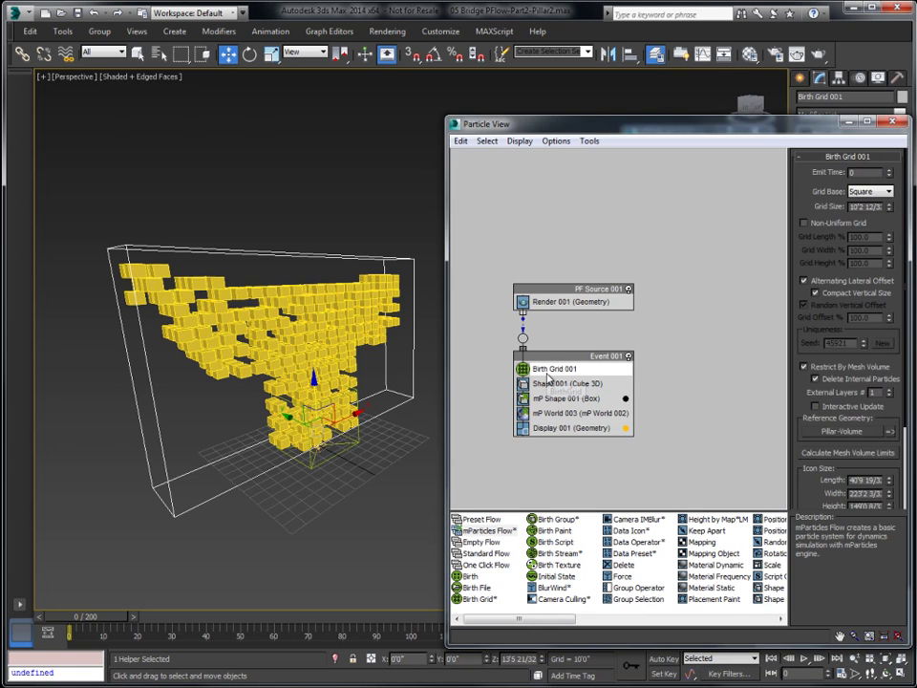
drag(850, 206, 881, 206)
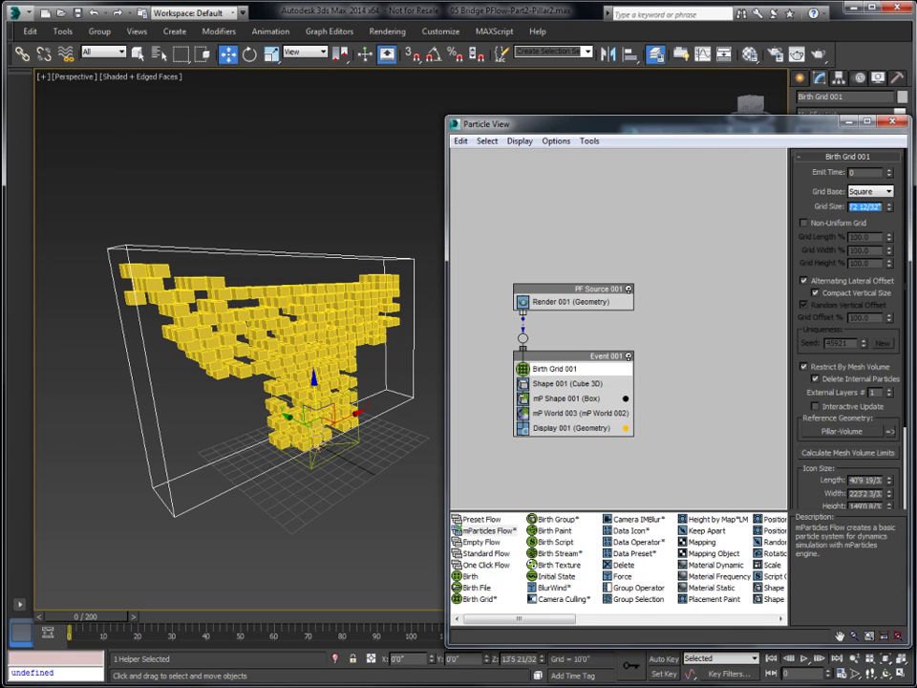
text(15'0)
click(583, 382)
text(10)
key(Return)
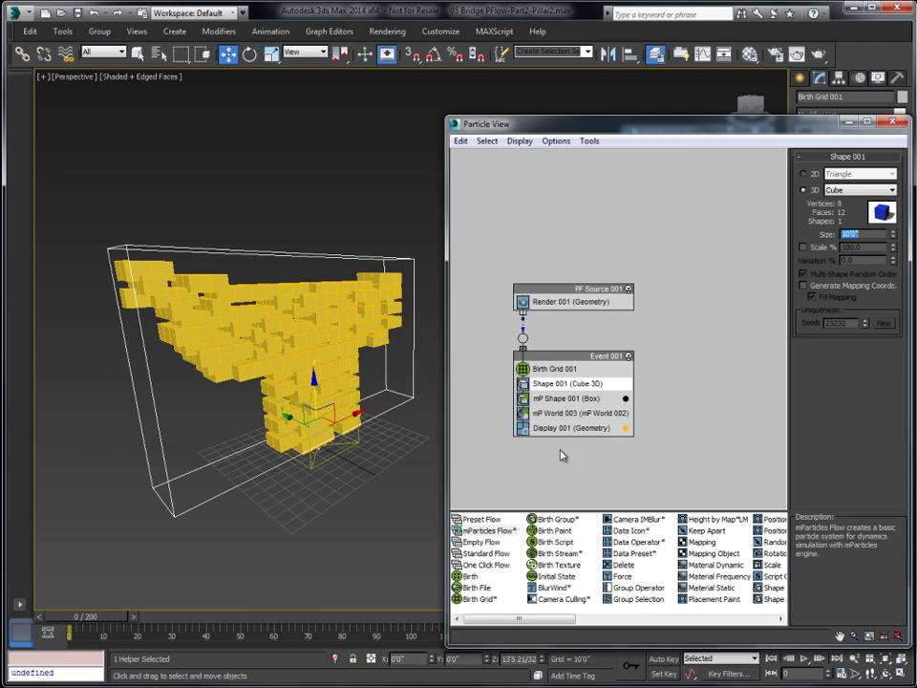
click(549, 369)
click(885, 453)
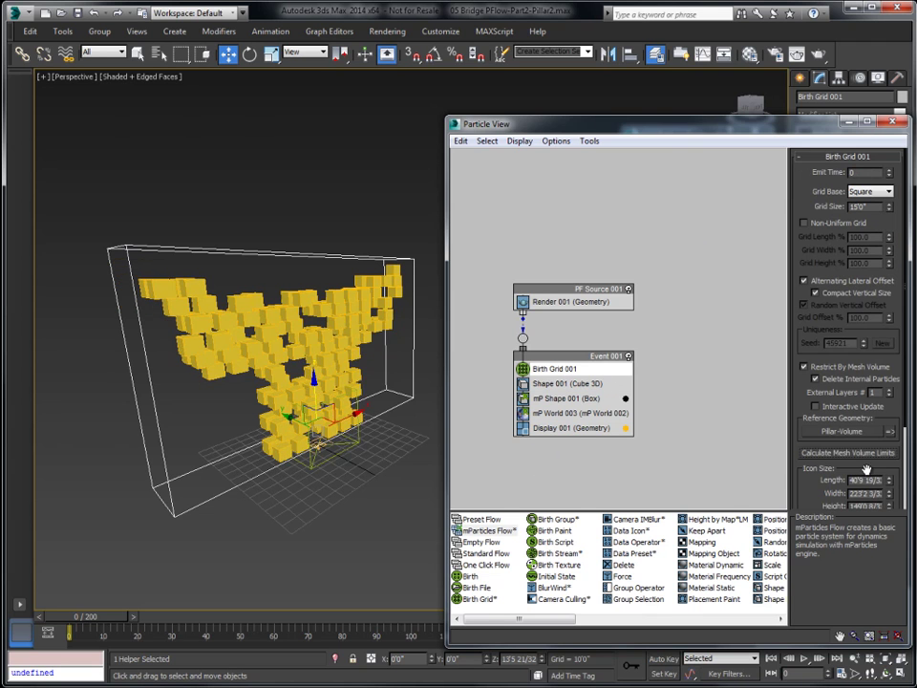
- Try a Shape 001 cube size of about 10'8" and preview the collapse, returning to the first frame
click(564, 383)
drag(894, 236, 893, 229)
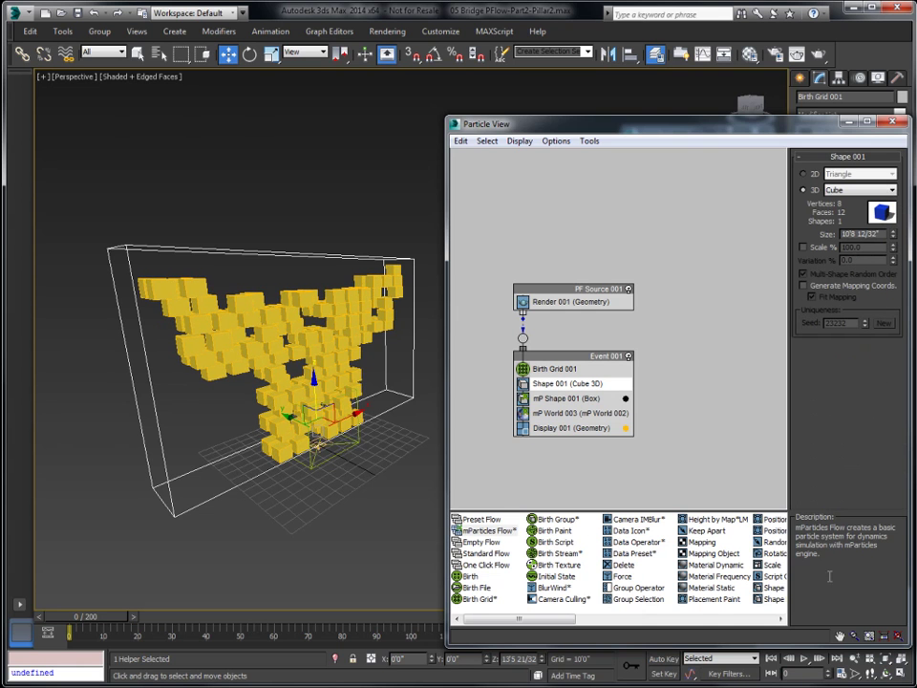
click(805, 658)
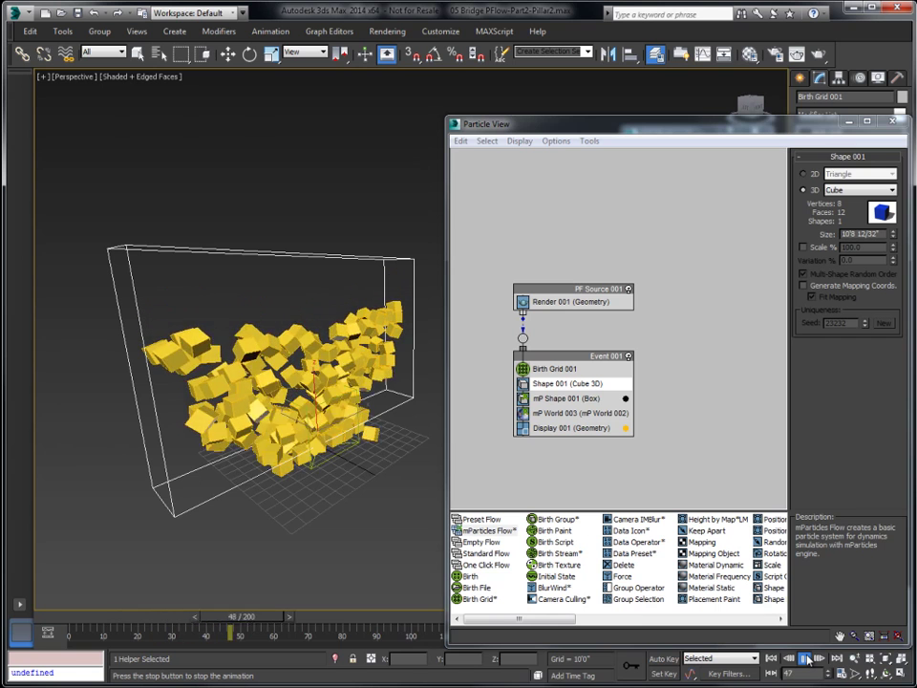
click(805, 658)
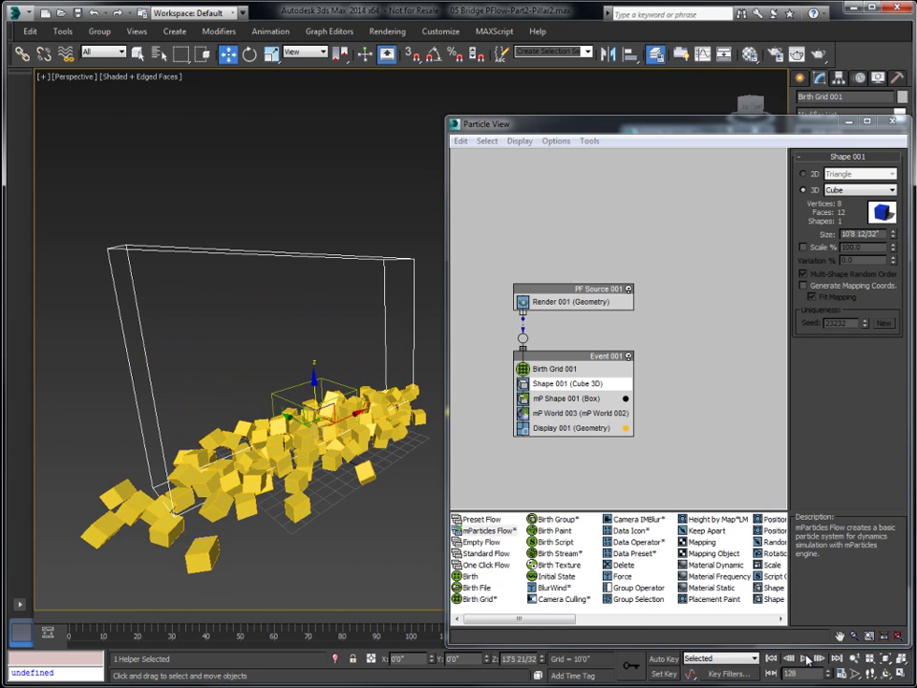
click(772, 658)
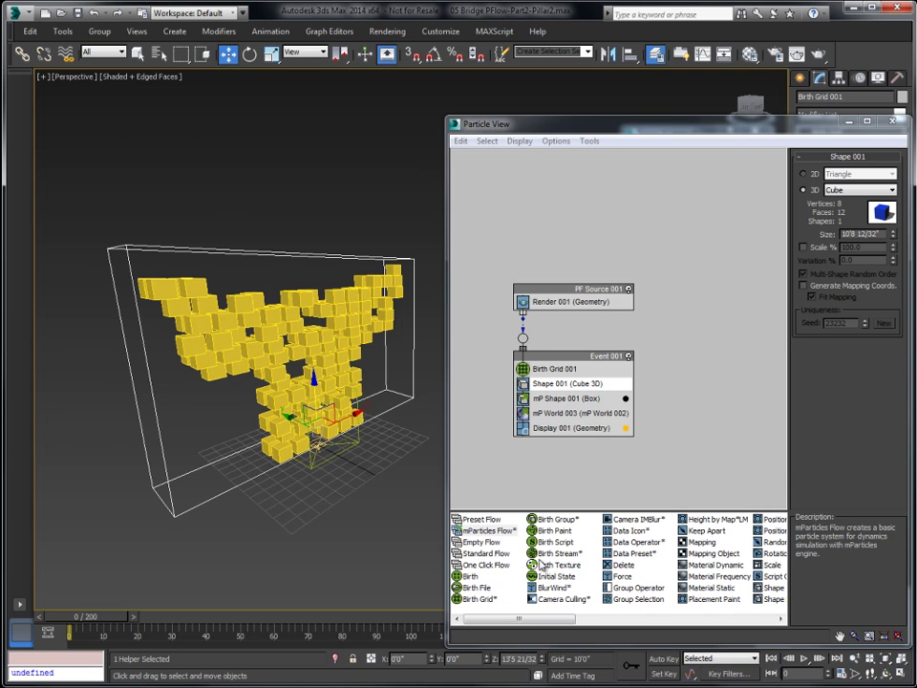
- Replay the start of the collapse, return to the first frame, and reduce the Shape 001 cube size to about 10'0 22/32"
click(805, 659)
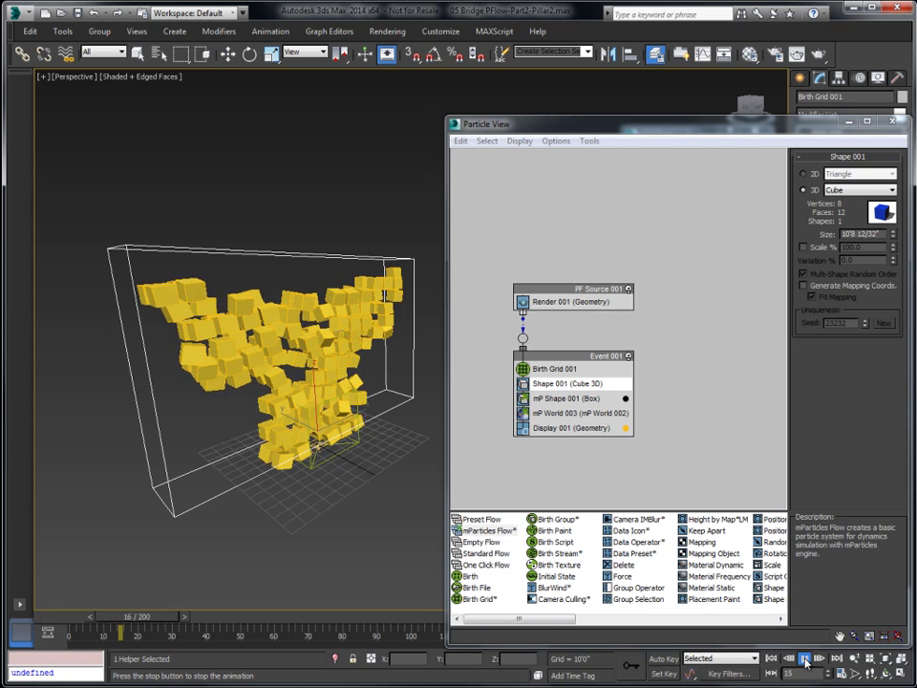
click(805, 659)
click(772, 658)
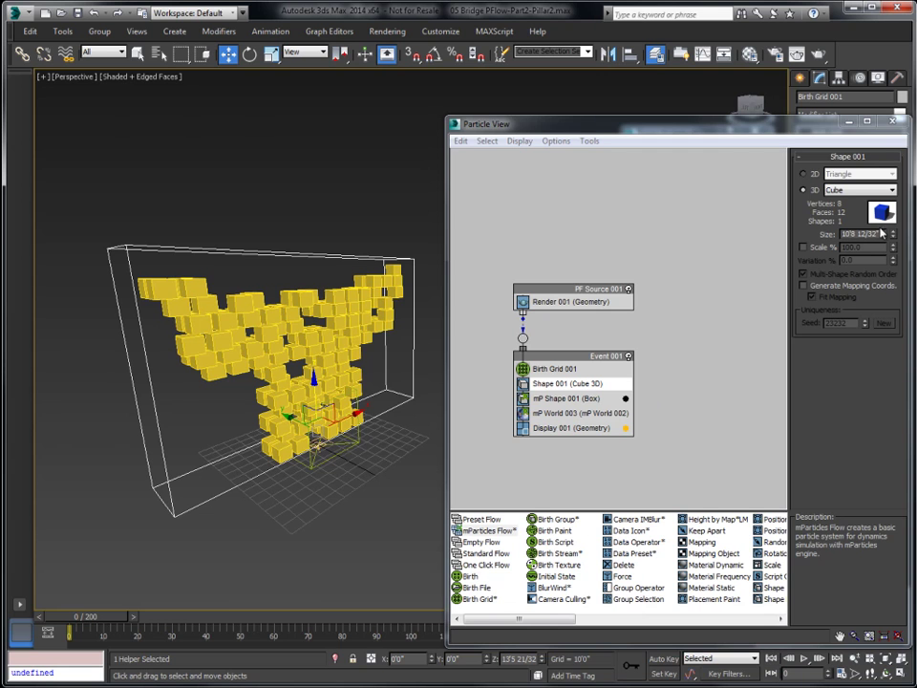
drag(888, 235, 894, 244)
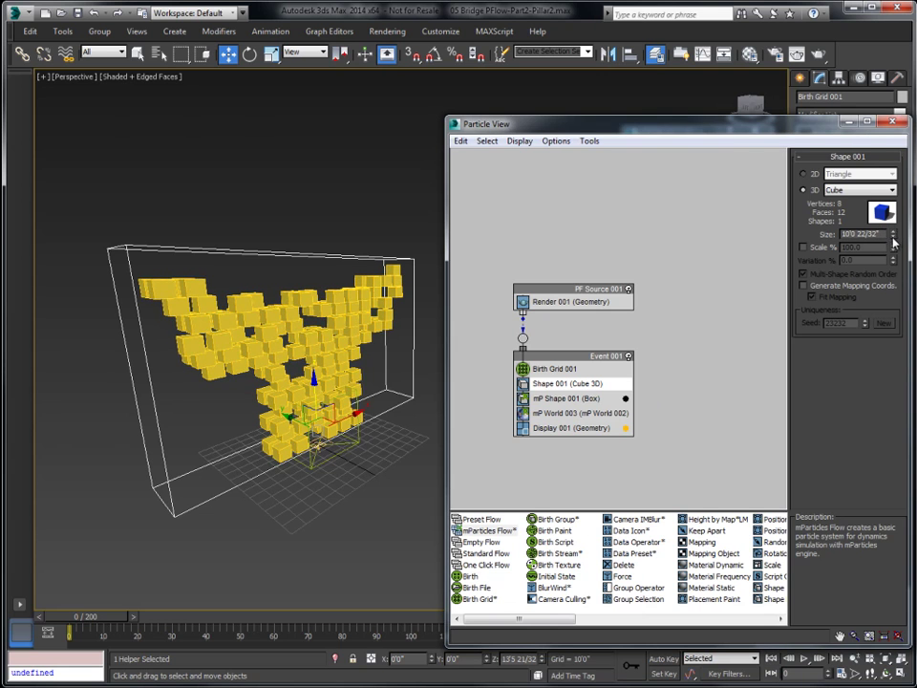
- Set the Shape 001 cube size to 10'0", preview the collapse, and return to the first frame
double_click(884, 234)
text(10)
key(Return)
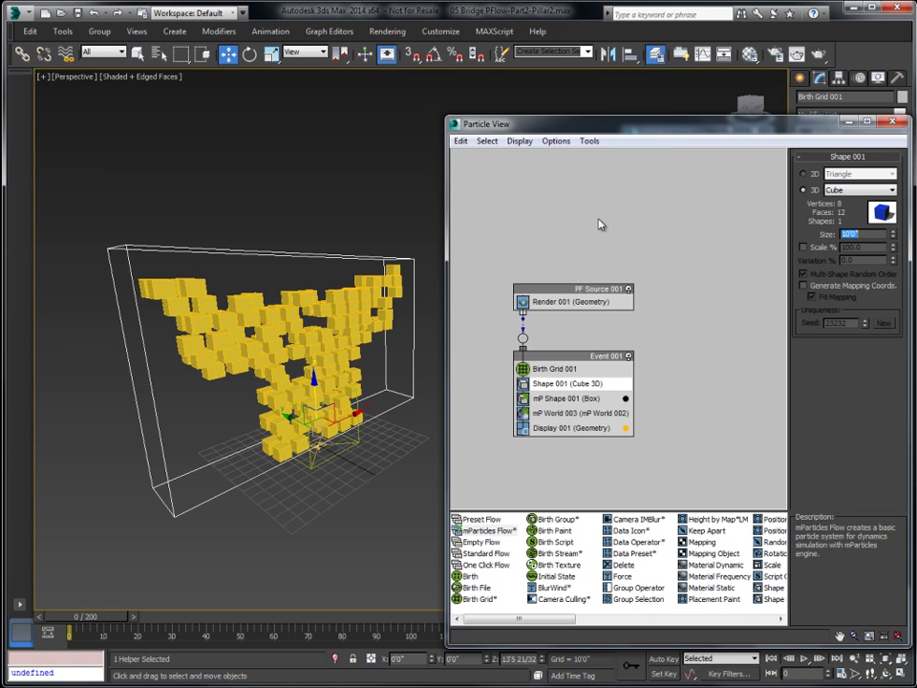
click(805, 658)
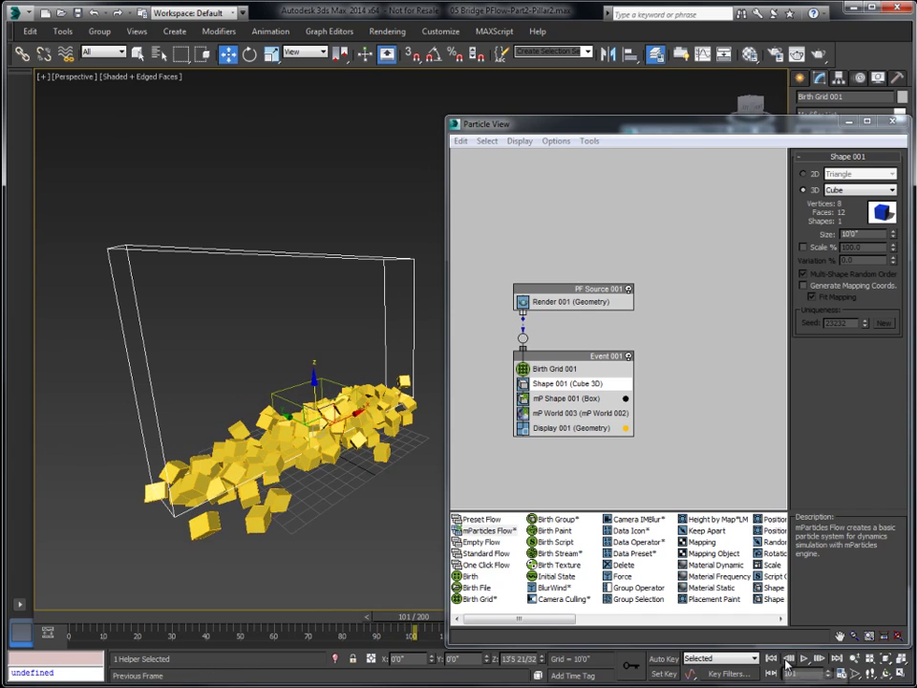
click(771, 658)
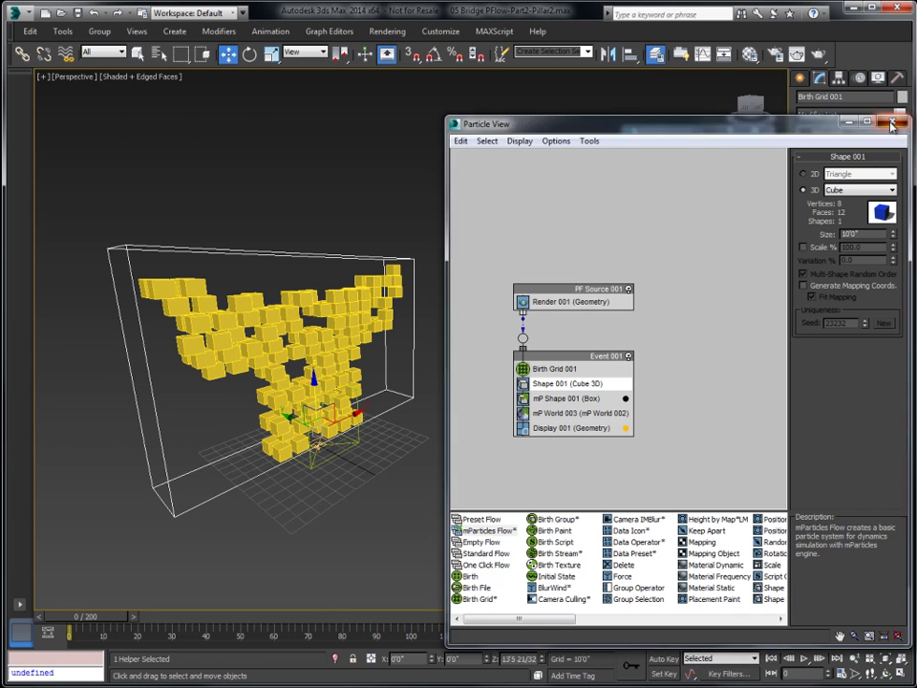
- Close Particle View, unhide the Pillar-Explosion layer, and select the detailed pillar mesh
key(6)
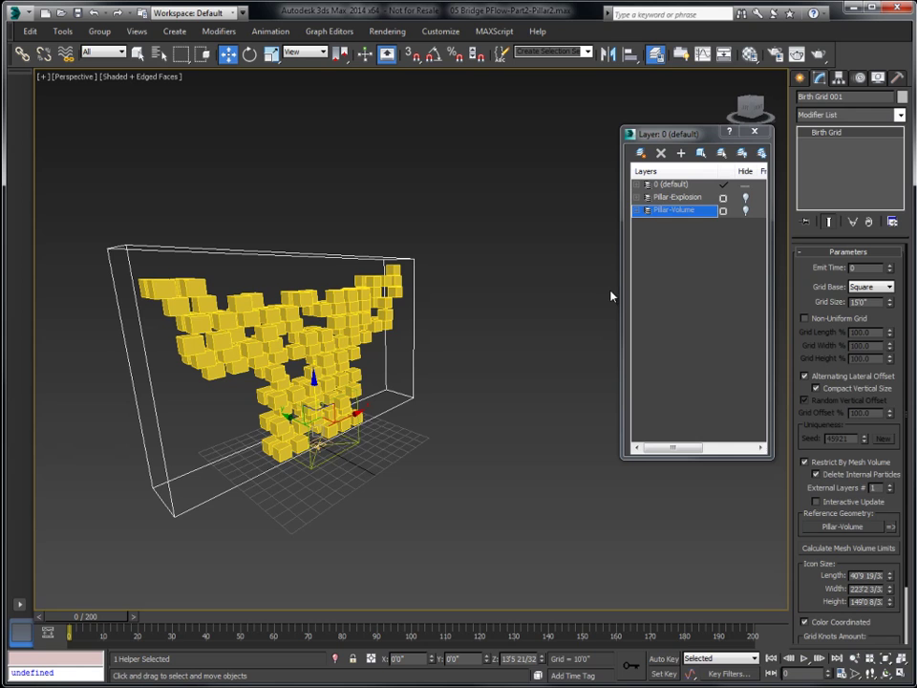
click(659, 197)
click(306, 305)
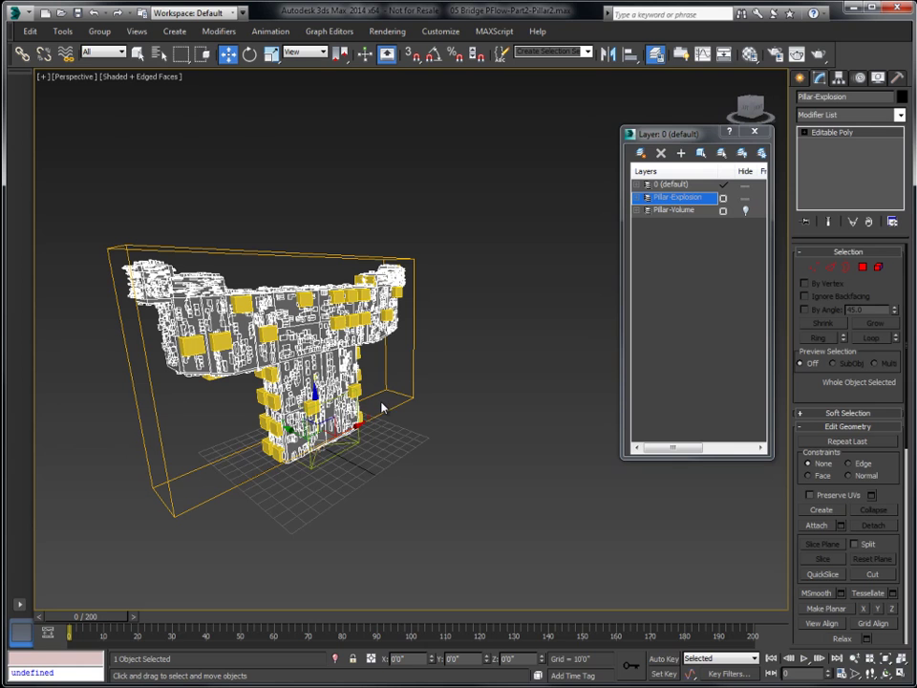
click(754, 132)
- Preview the cubes collapsing against the pillar mesh, stop playback, and return to the first frame
click(803, 659)
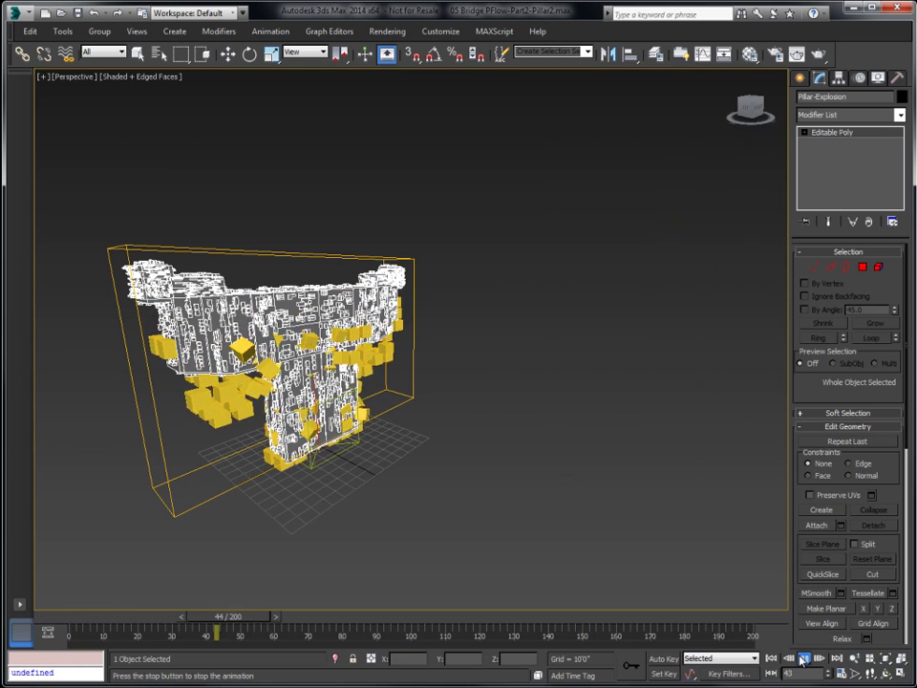
click(803, 659)
click(227, 54)
key(Home)
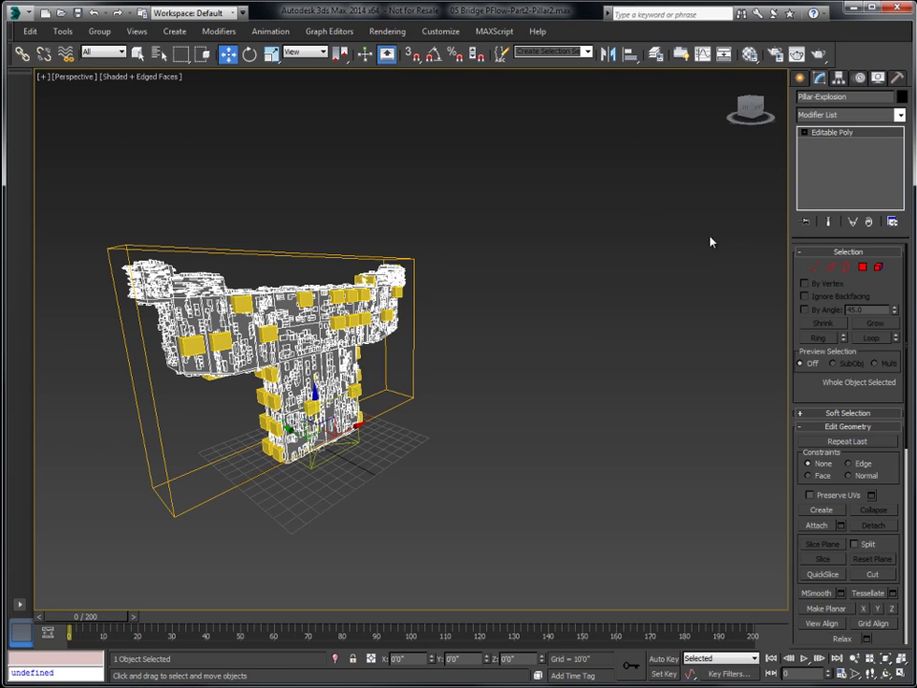
- Apply a Particle Skinner modifier to Pillar-Explosion and add PF Source 001 as its particle flow system
click(898, 115)
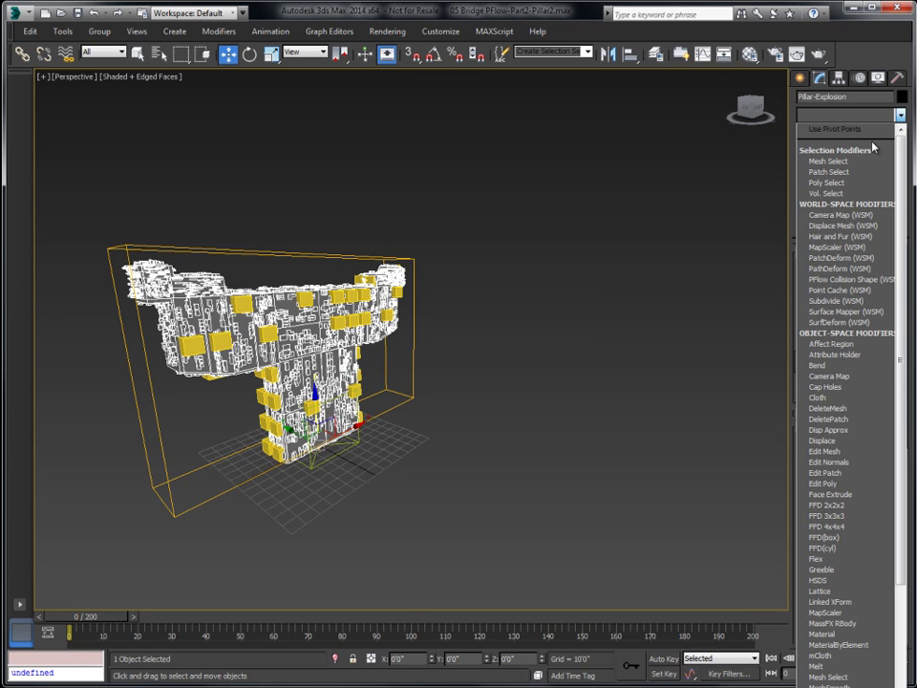
drag(899, 130, 898, 365)
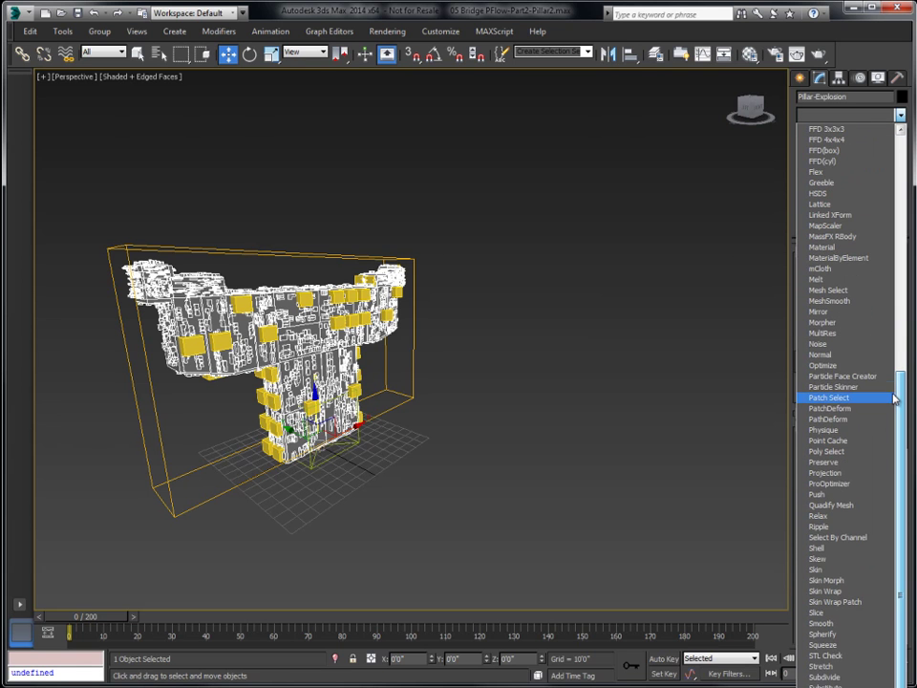
click(821, 387)
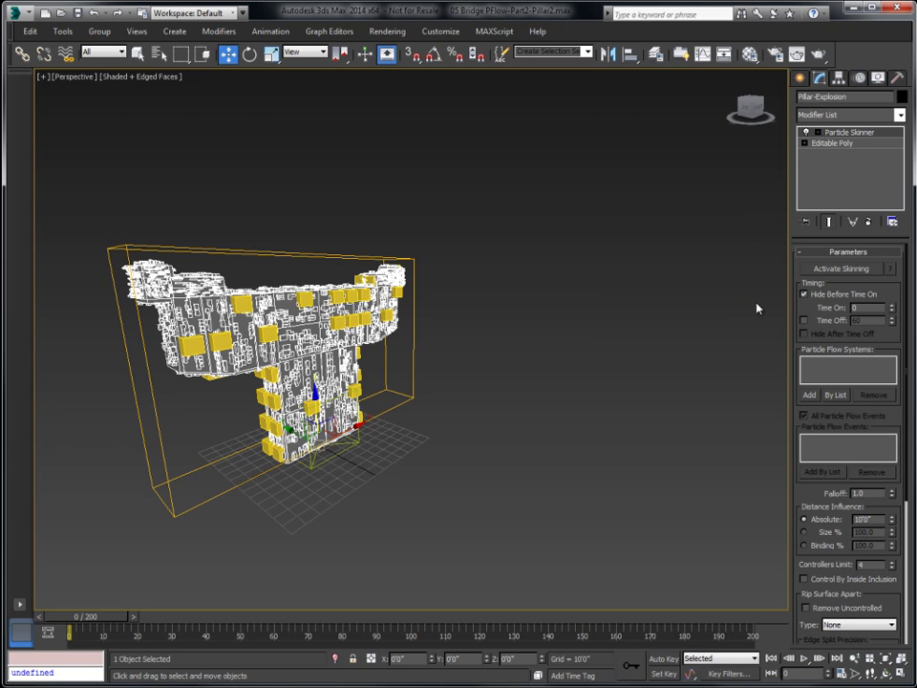
click(809, 394)
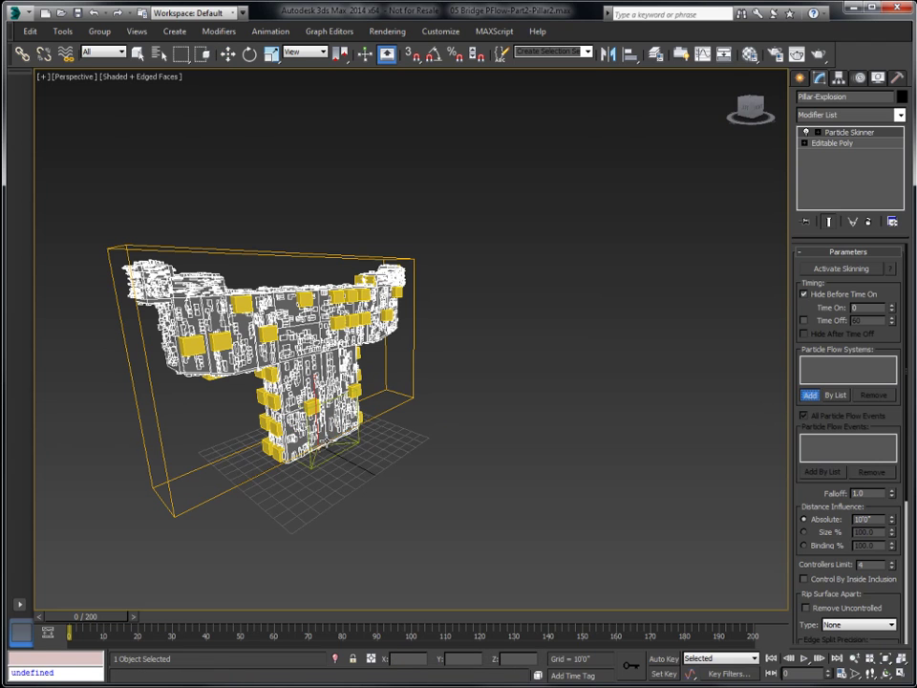
click(248, 332)
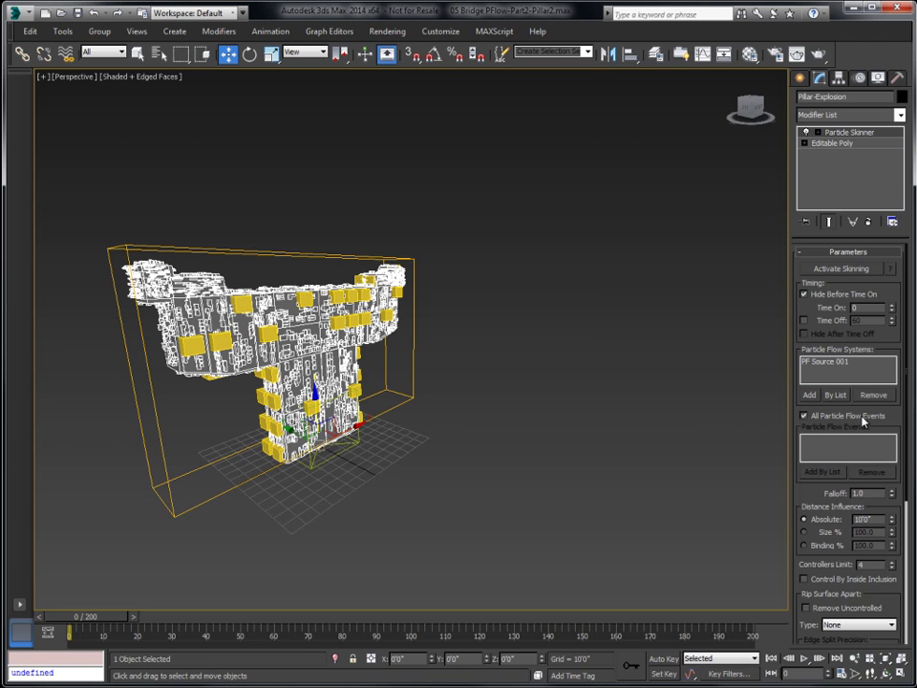
- Set the Particle Skinner's absolute distance influence to 40'0"
scroll(850, 420, down, 5)
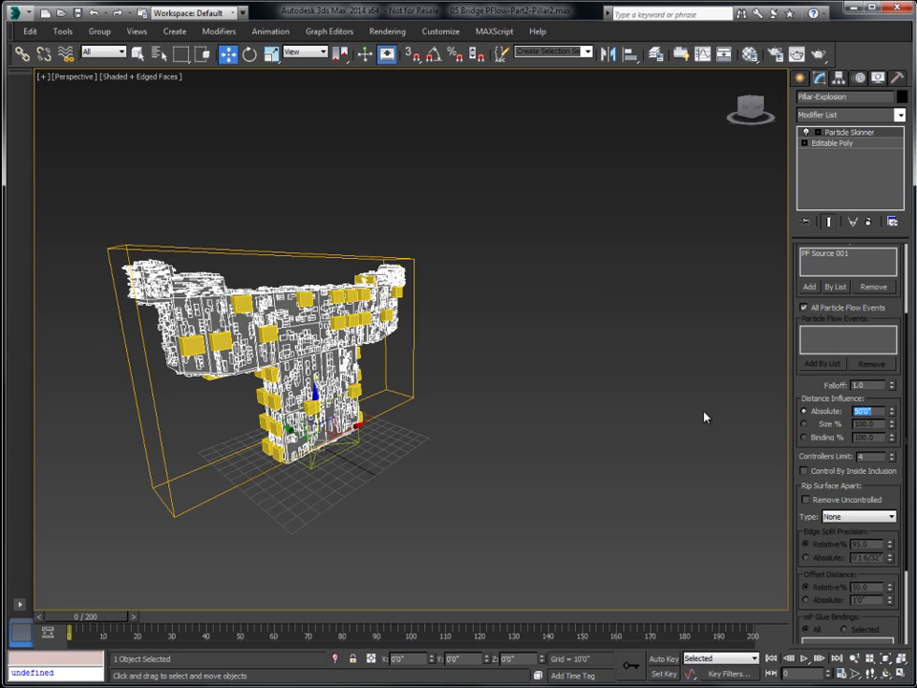
key(Return)
scroll(804, 518, down, 3)
scroll(814, 466, up, 5)
scroll(813, 466, up, 1)
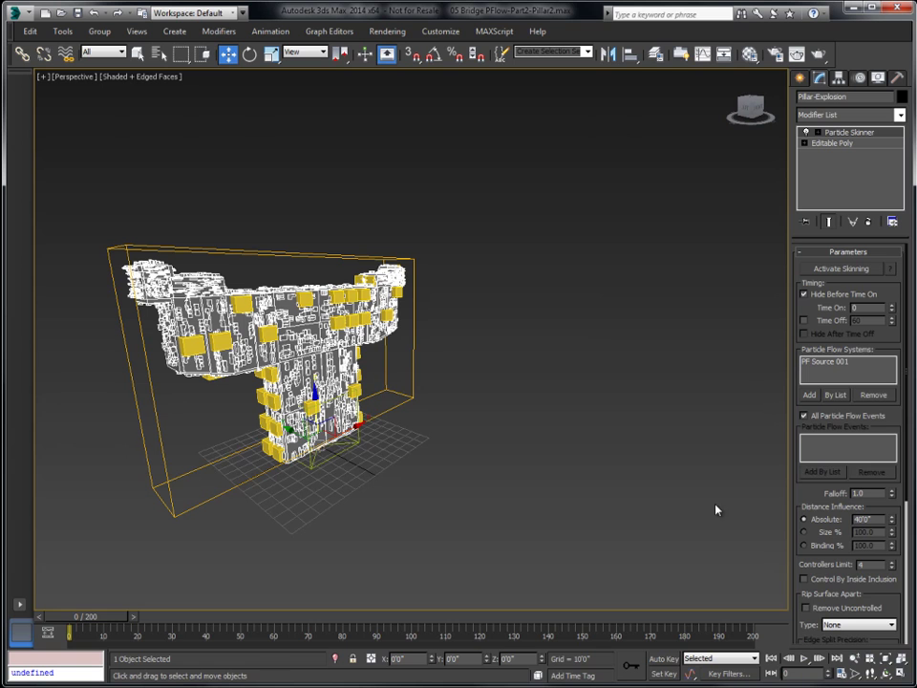
- Activate skinning, preview how the pillar mesh deforms with the cubes, and return to the first frame
click(827, 269)
click(802, 658)
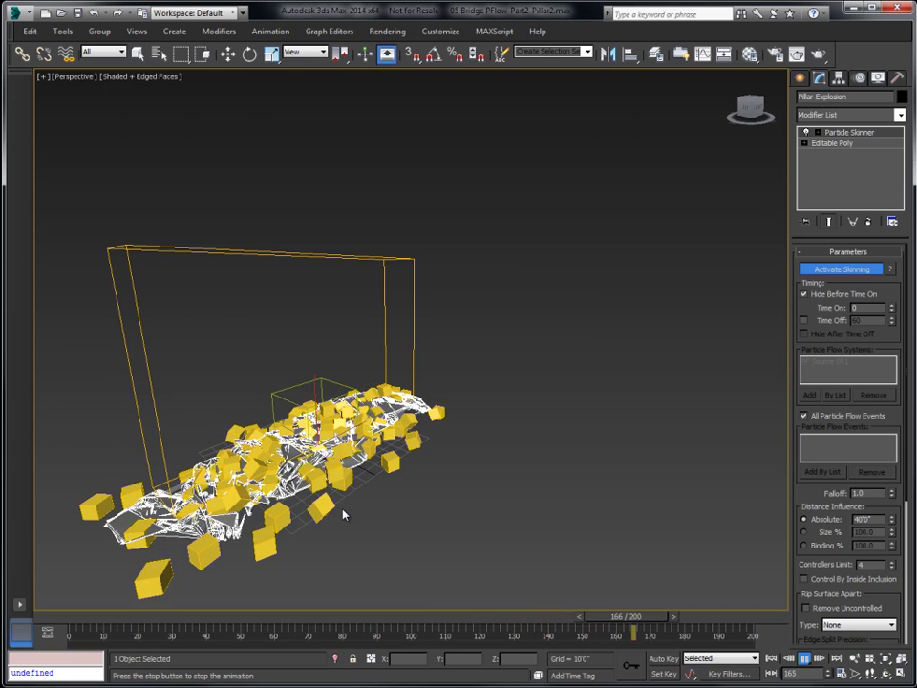
click(804, 658)
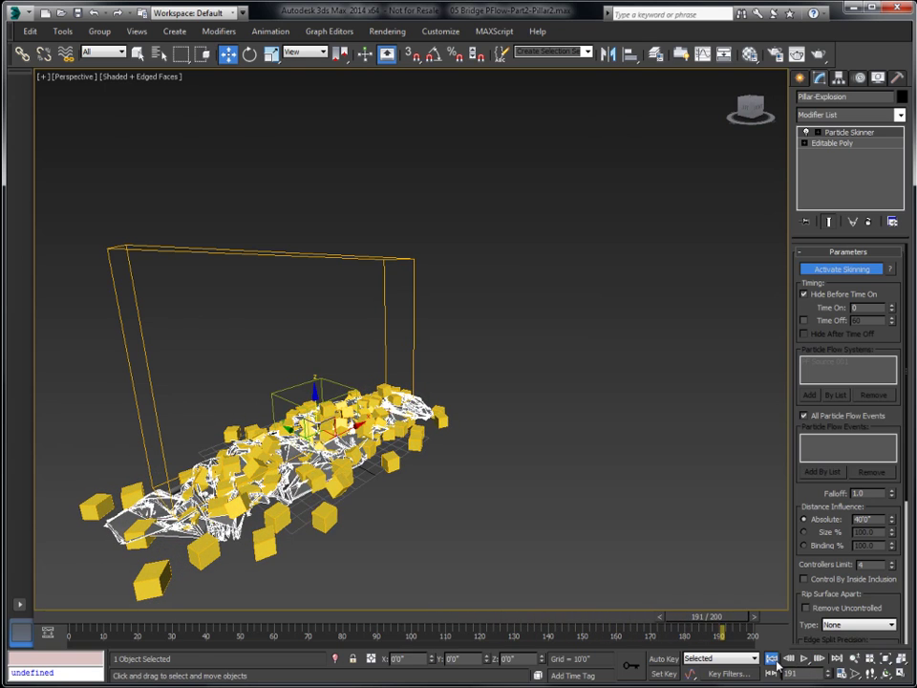
click(771, 659)
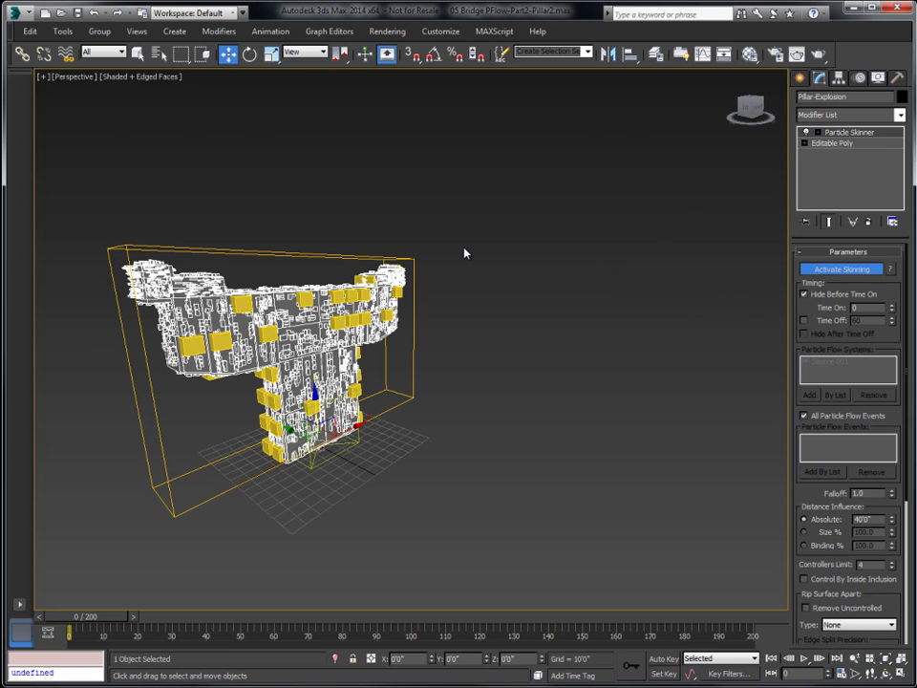
- Deactivate skinning, enable Remove Uncontrolled, and set the rip surface type to Offset with a relative offset distance of 10%
alt+middle_drag(434, 327, 535, 329)
scroll(603, 326, up, 3)
scroll(535, 330, down, 3)
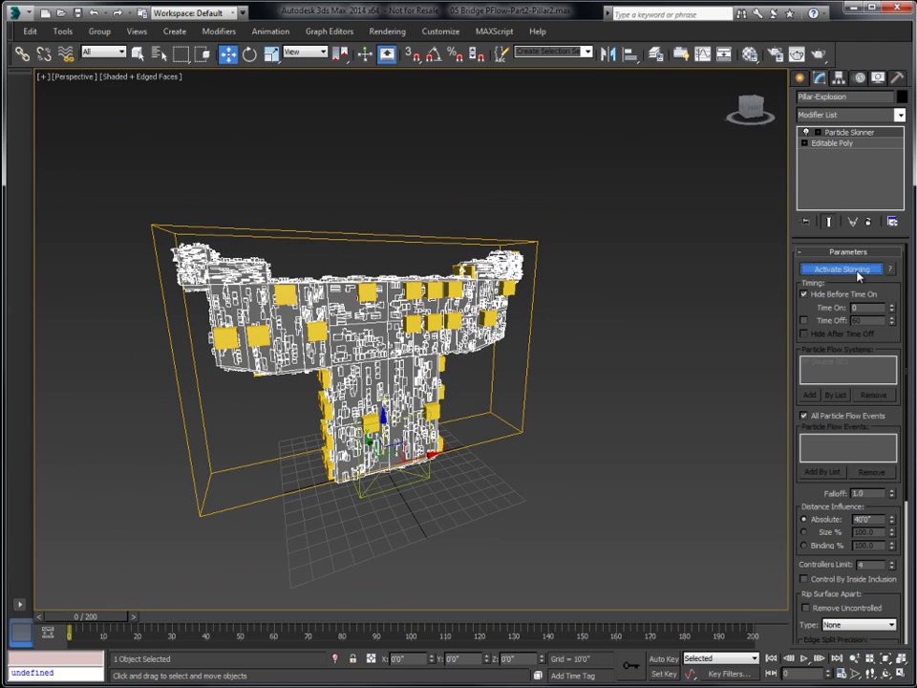
click(857, 272)
drag(801, 501, 800, 250)
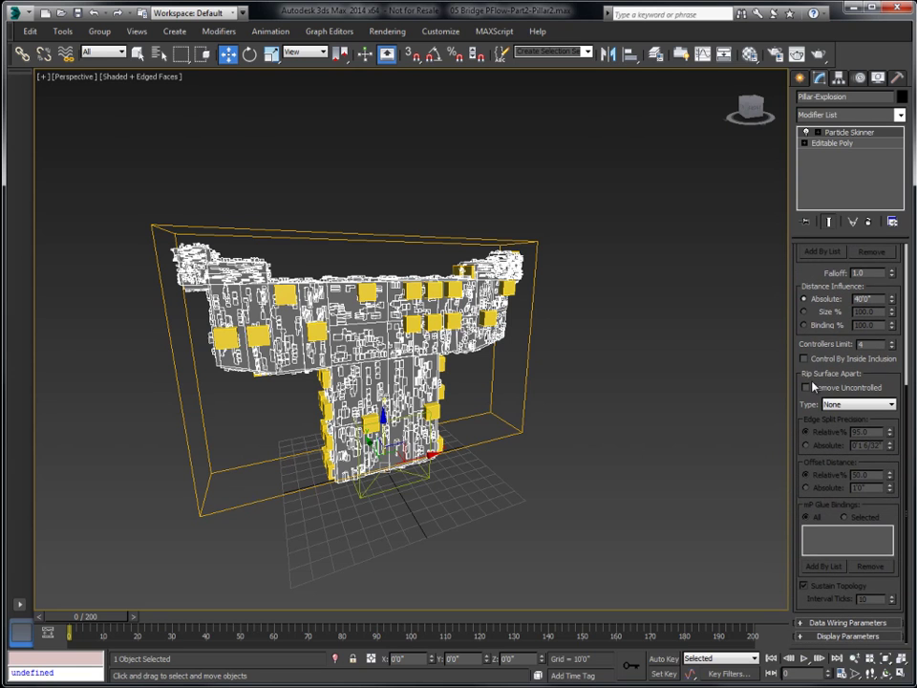
click(833, 405)
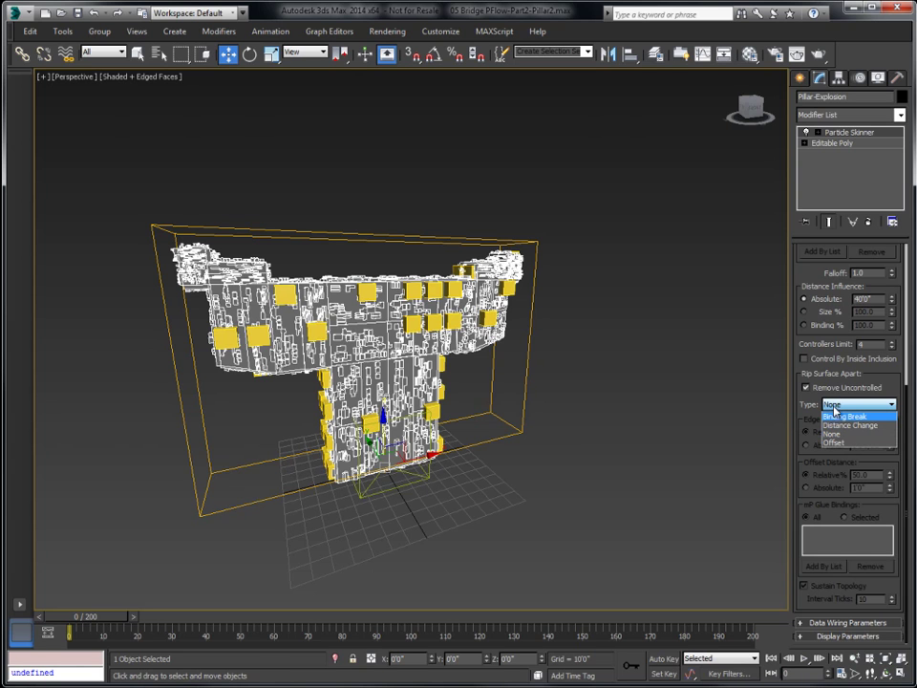
click(836, 445)
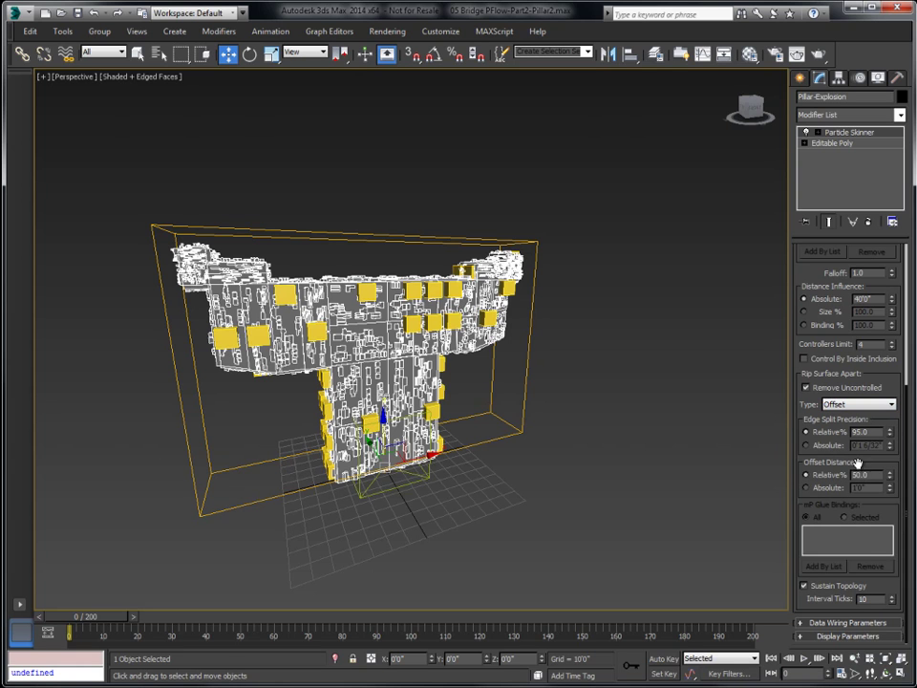
text(10)
click(645, 392)
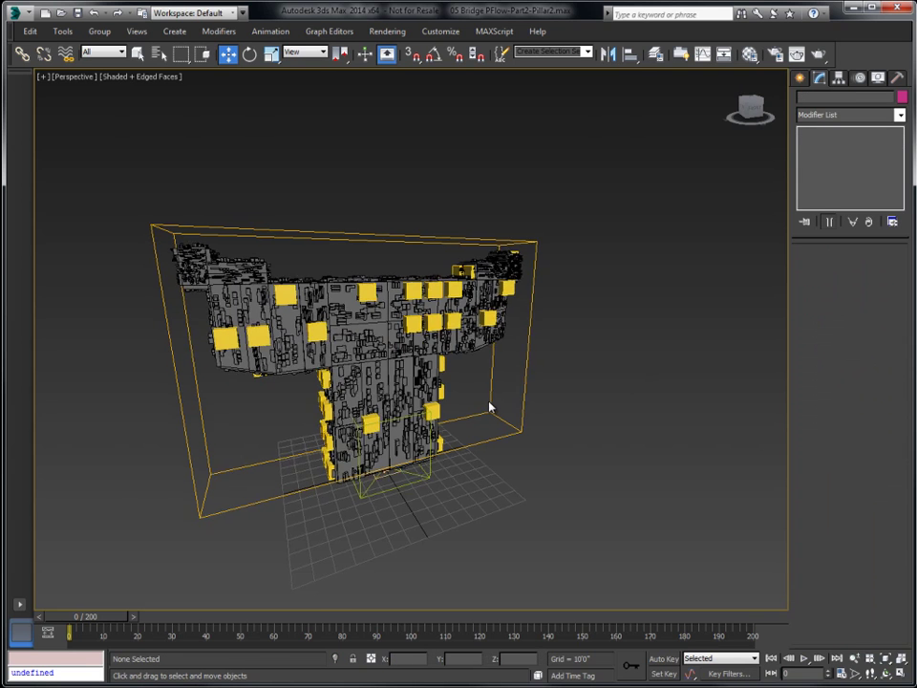
- Reactivate skinning on Pillar-Explosion, preview the surface ripping apart with the collapsing cubes, and return to the first frame
alt+middle_drag(487, 409, 535, 449)
click(372, 368)
scroll(798, 315, up, 5)
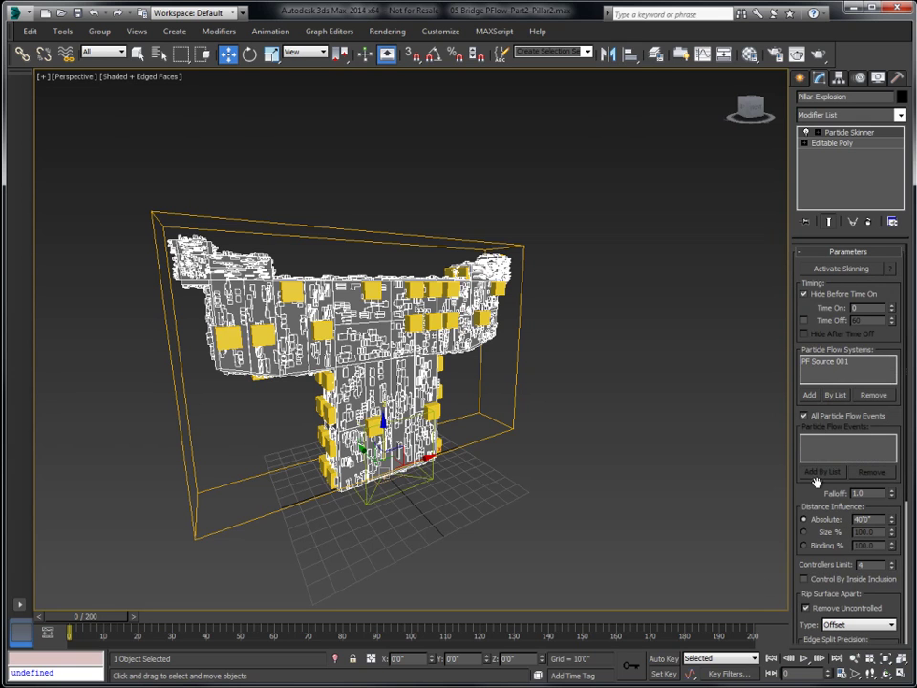
click(830, 269)
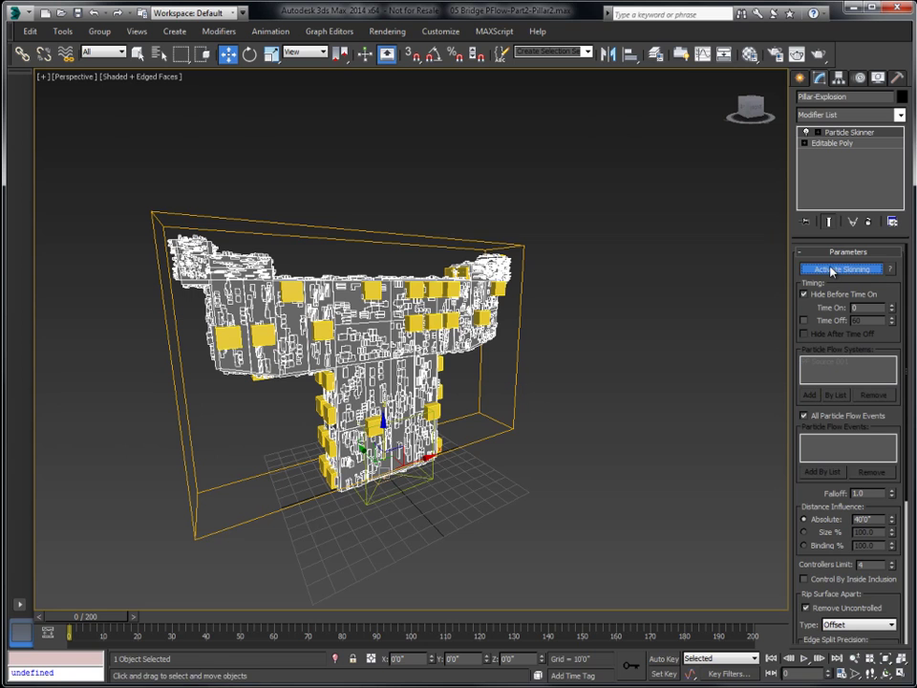
click(805, 658)
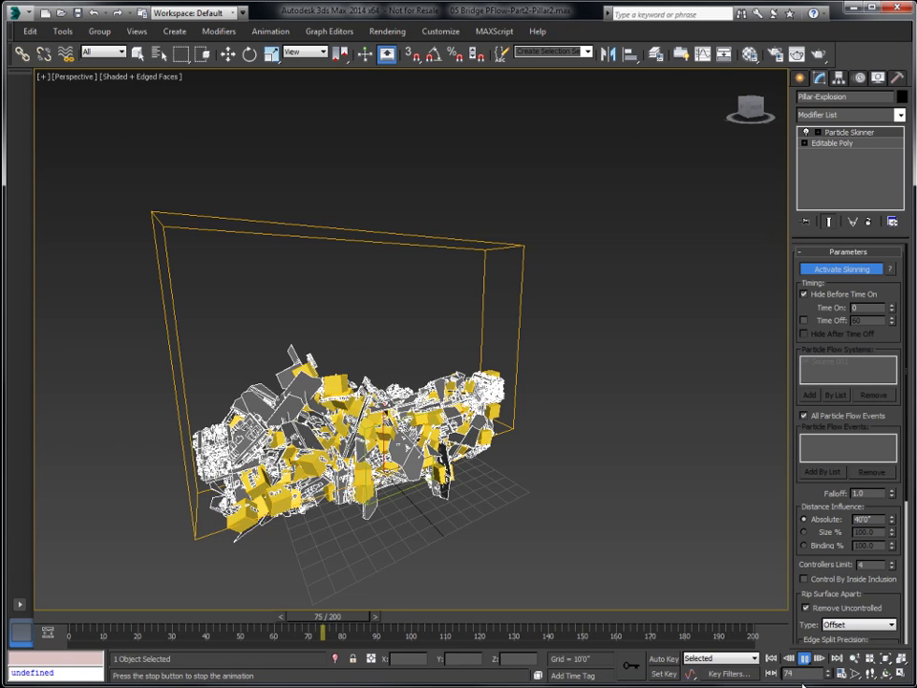
click(770, 659)
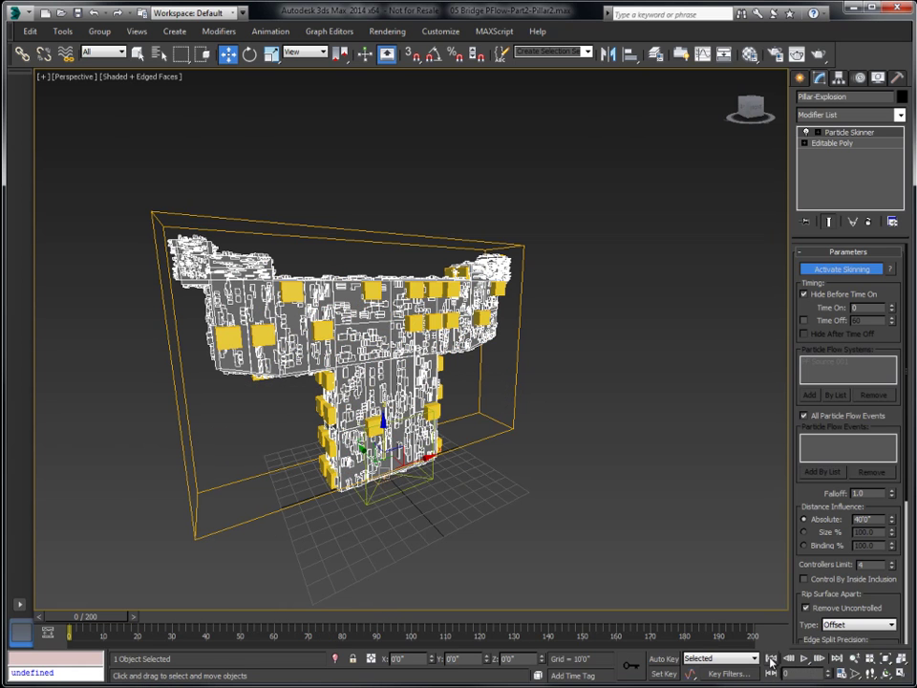
- Deactivate skinning on Pillar-Explosion and hide its layer so only the particle cubes are shown
click(830, 271)
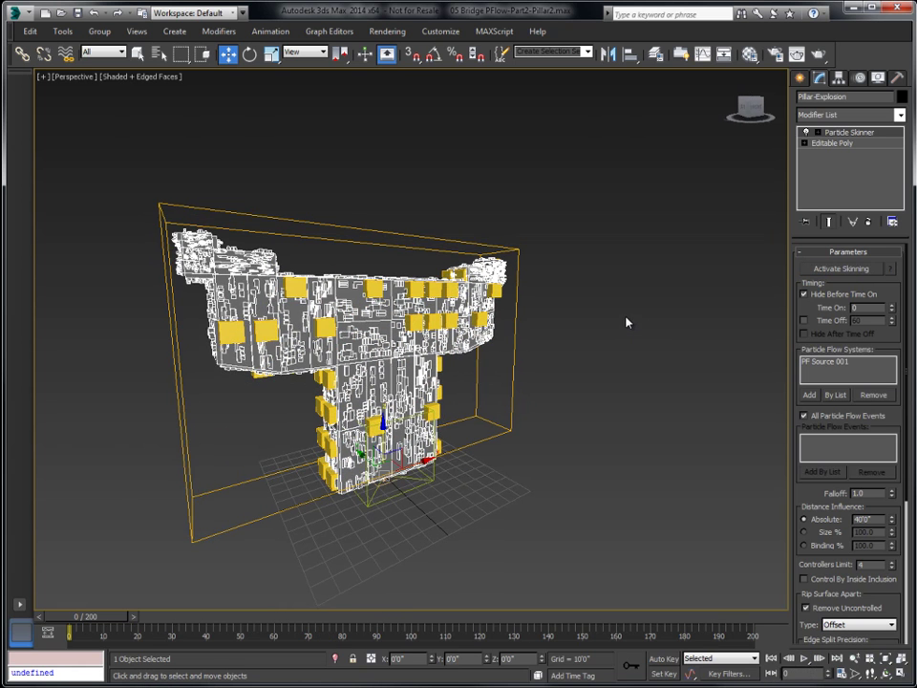
click(653, 55)
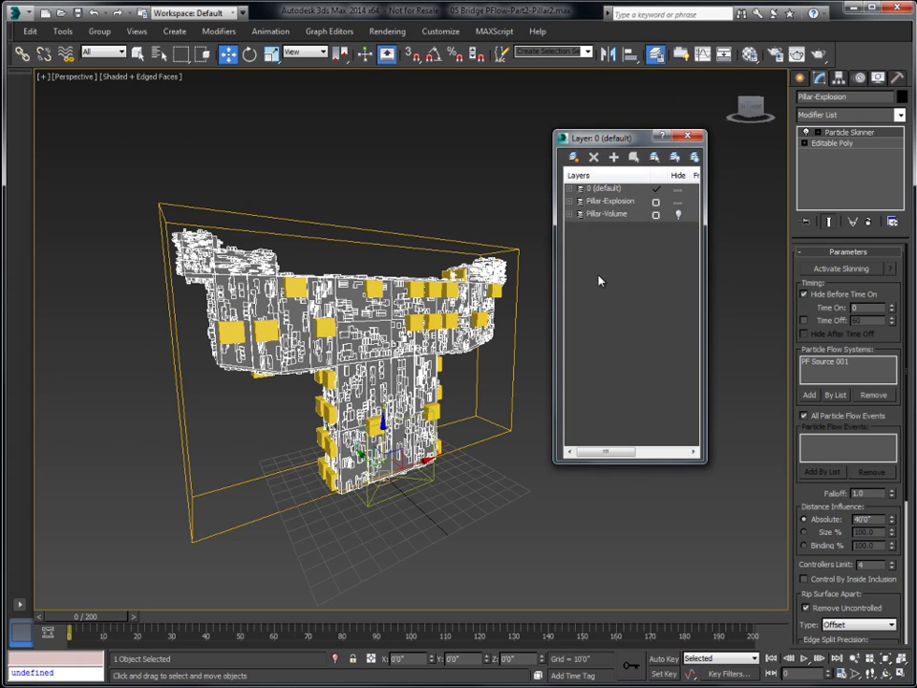
click(679, 216)
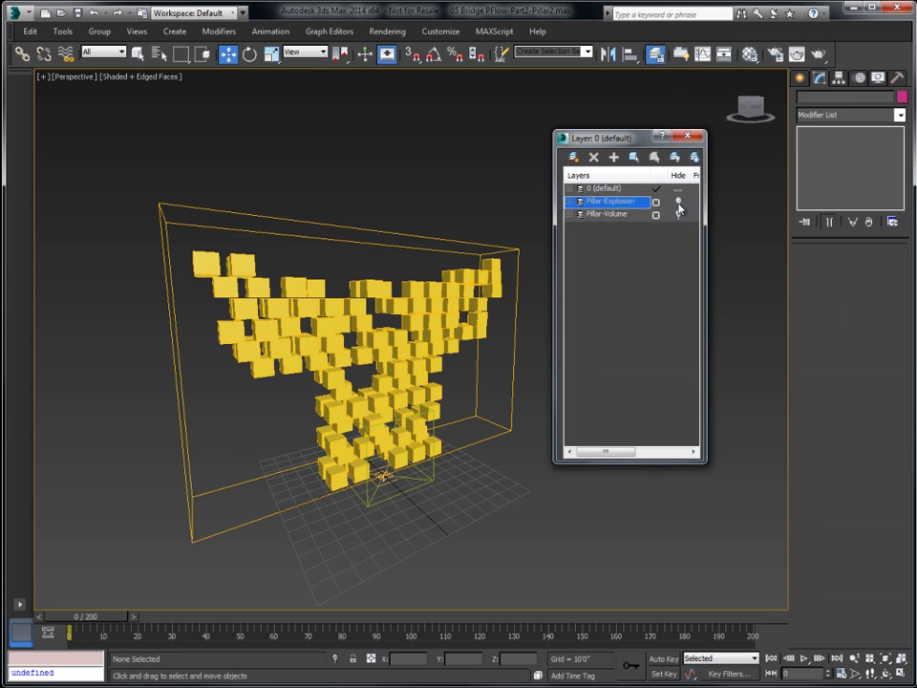
click(686, 137)
- Reopen Particle View, copy Event 001, and paste it as an instanced event below the original
middle_drag(538, 362, 557, 354)
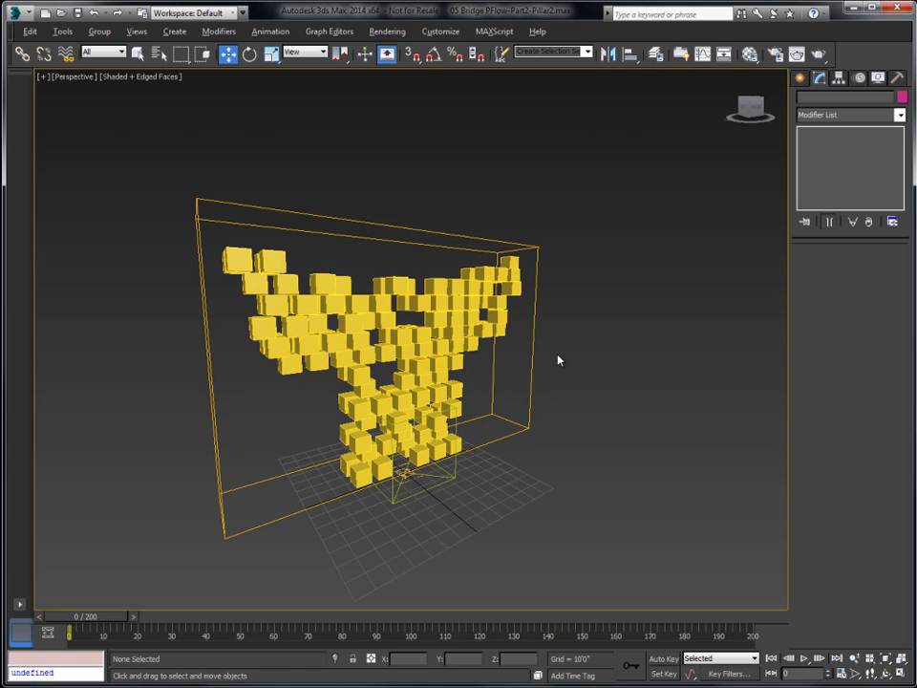
click(328, 31)
click(358, 172)
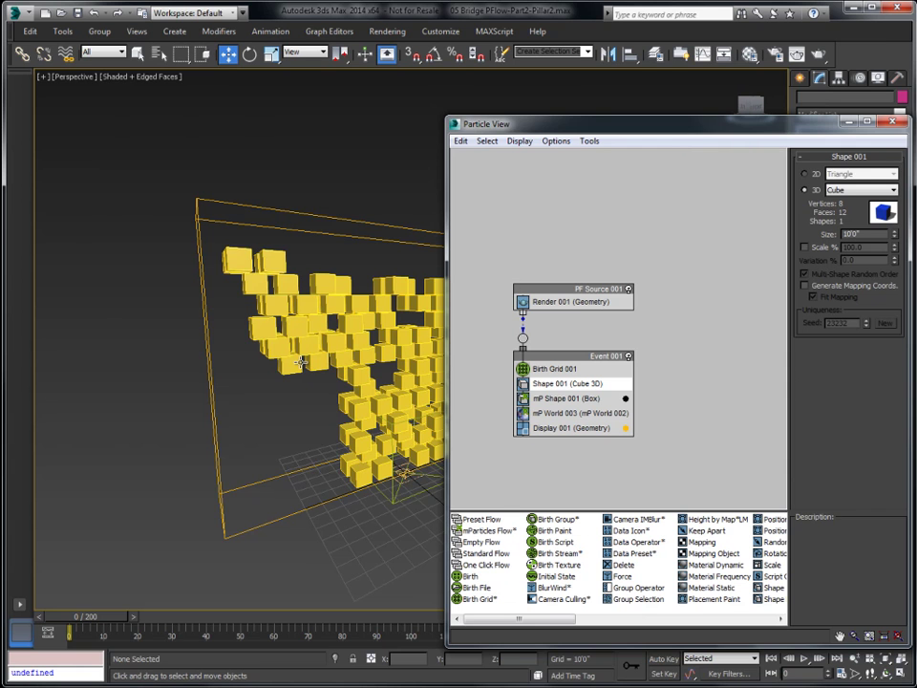
scroll(301, 362, up, 4)
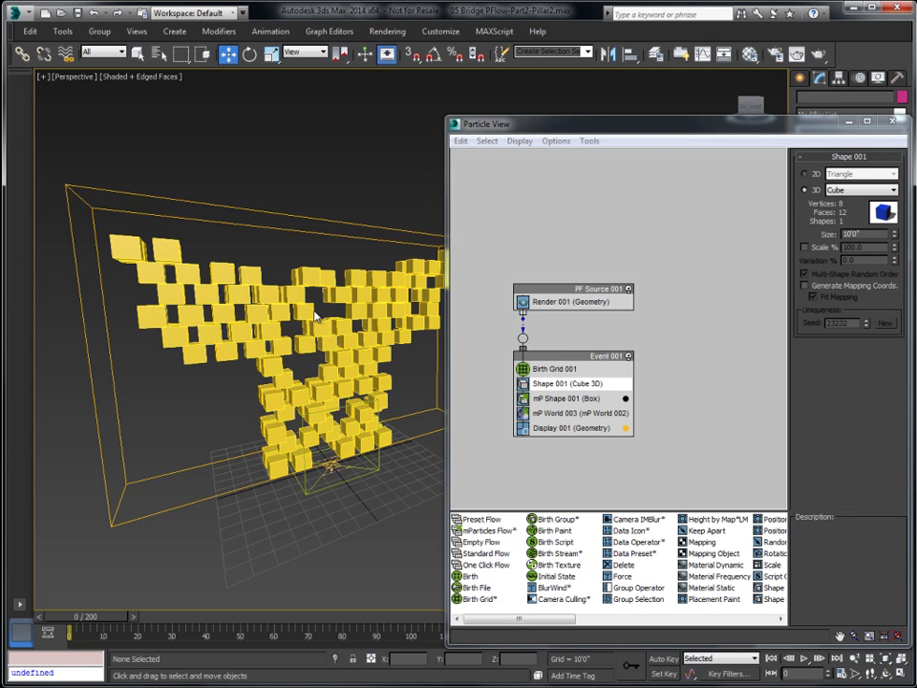
click(549, 364)
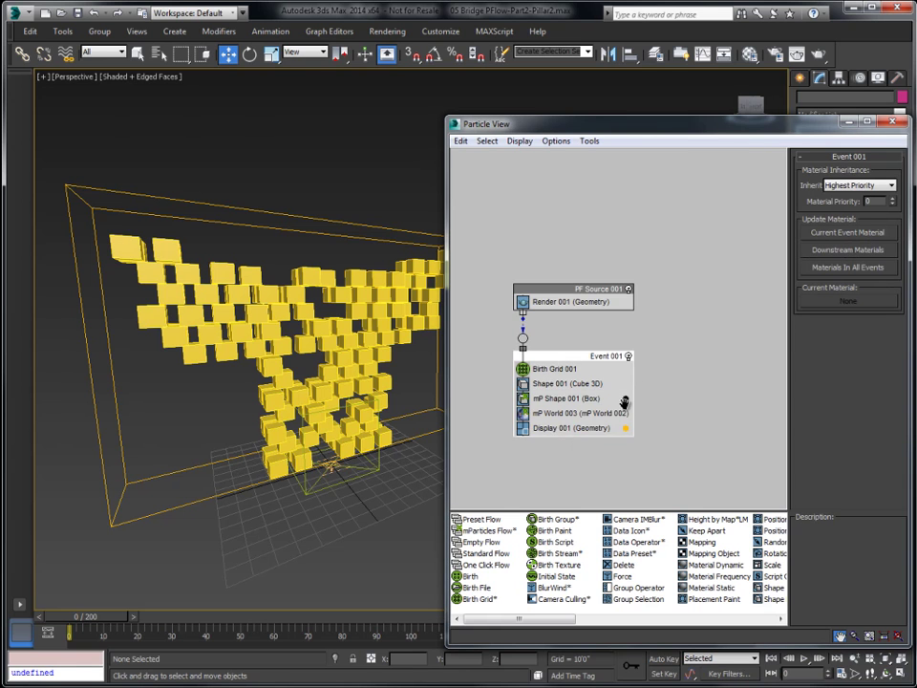
scroll(649, 382, down, 2)
right_click(592, 308)
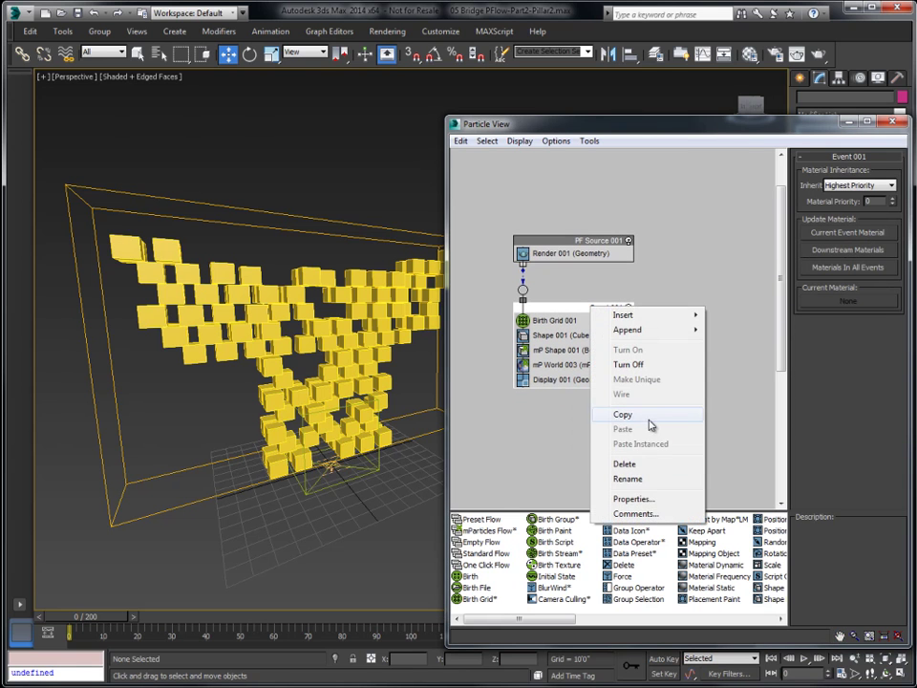
click(508, 436)
right_click(508, 436)
click(544, 454)
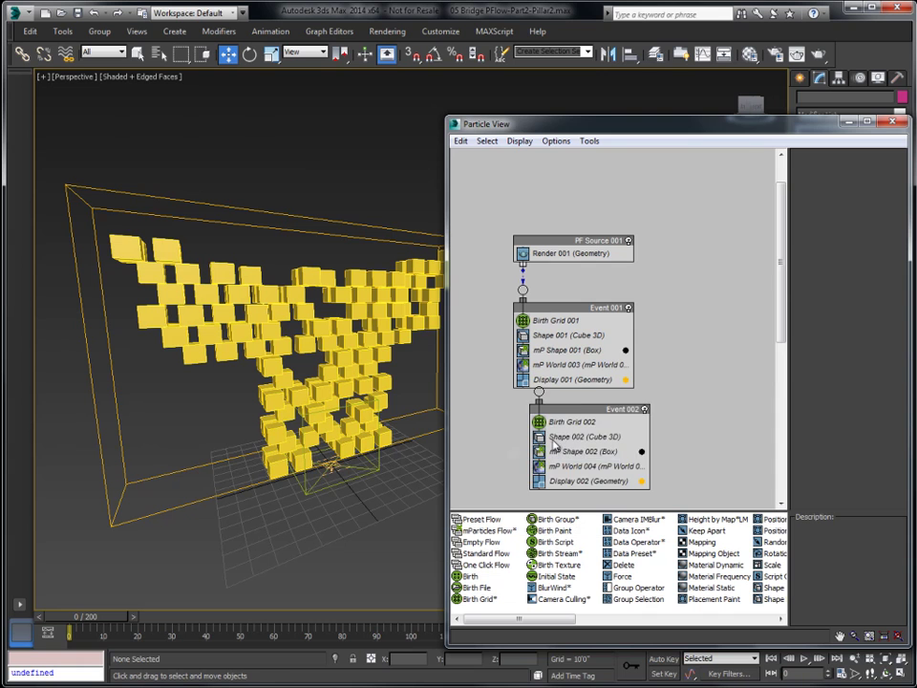
- Move Event 002 clear of Event 001 and delete its Birth Grid 002 operator
drag(575, 411, 519, 429)
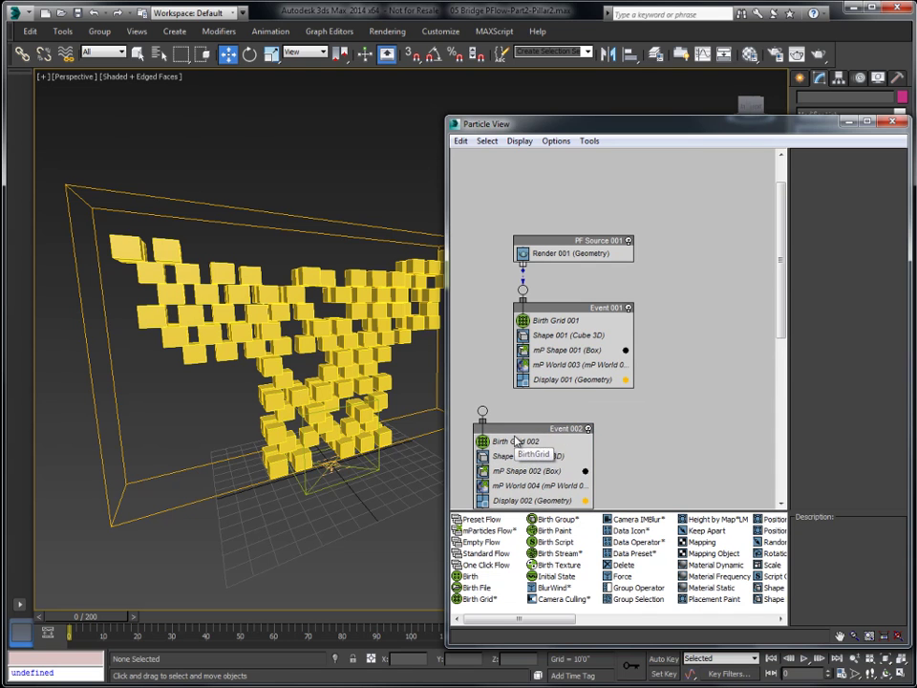
click(516, 440)
right_click(523, 439)
click(554, 598)
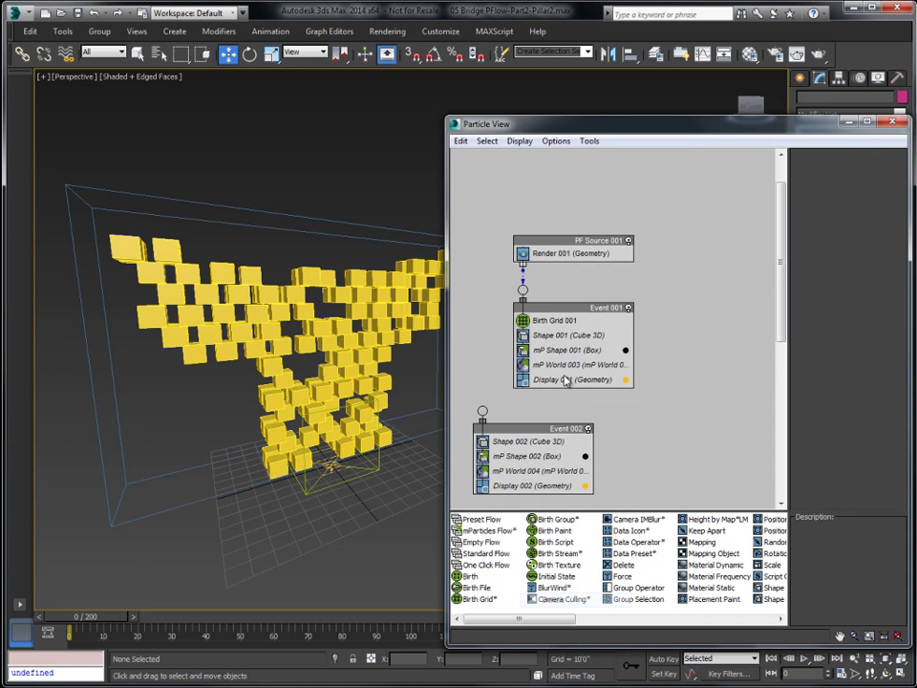
- Insert an mP InterCollision test before Display 001 in Event 001 and wire its output to Event 002
drag(563, 308, 591, 299)
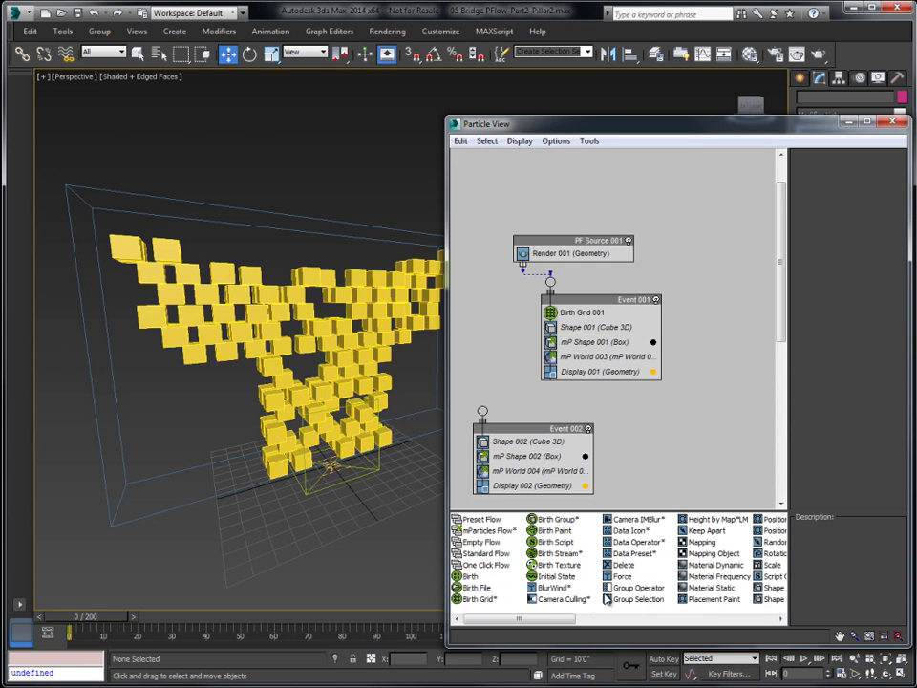
drag(555, 619, 482, 411)
click(581, 373)
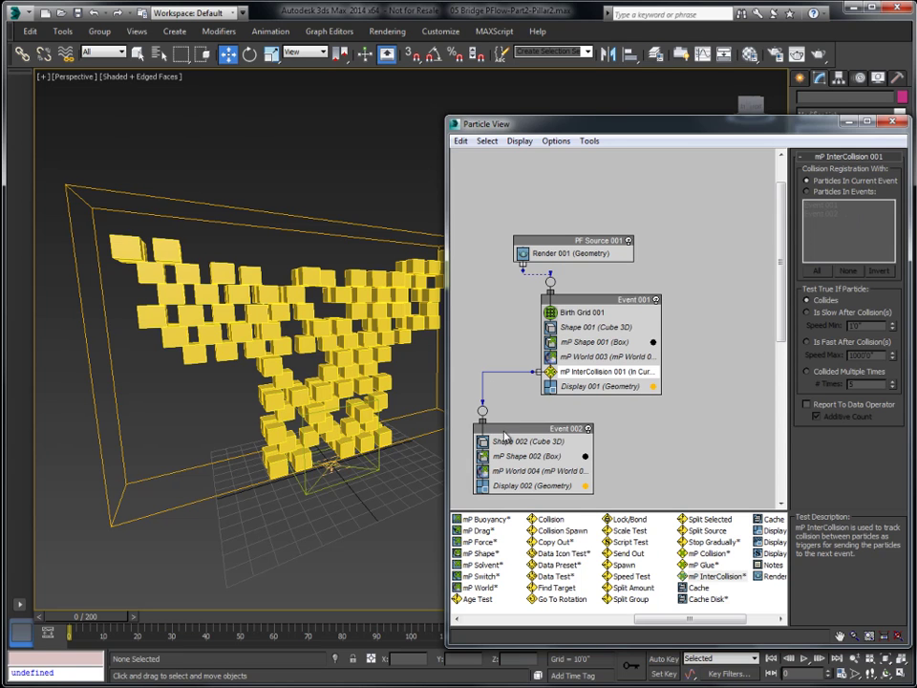
scroll(688, 353, down, 3)
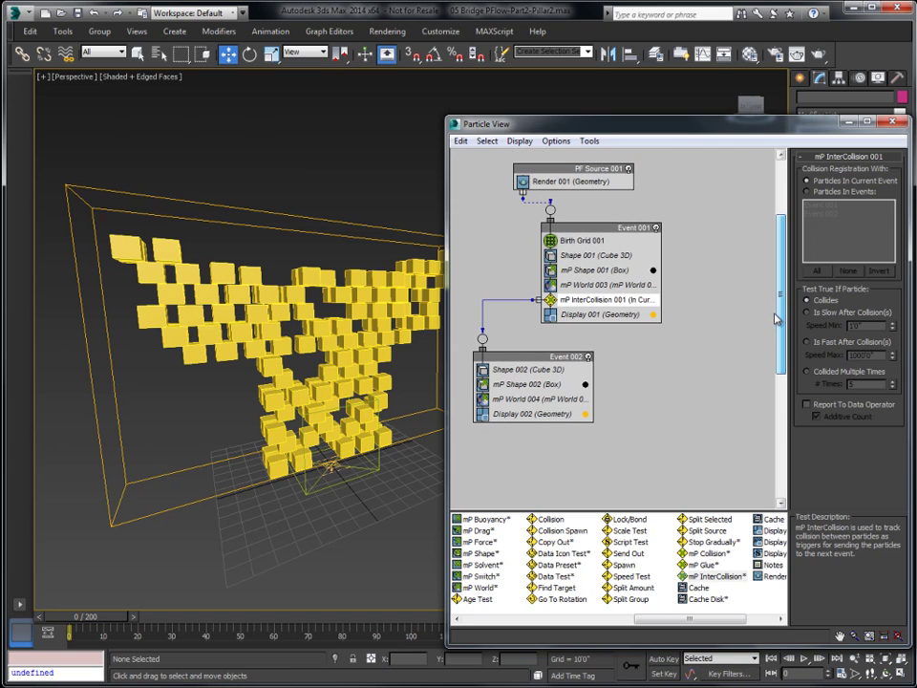
- Make Display 002 in Event 002 unique and set its particle color to red
click(527, 417)
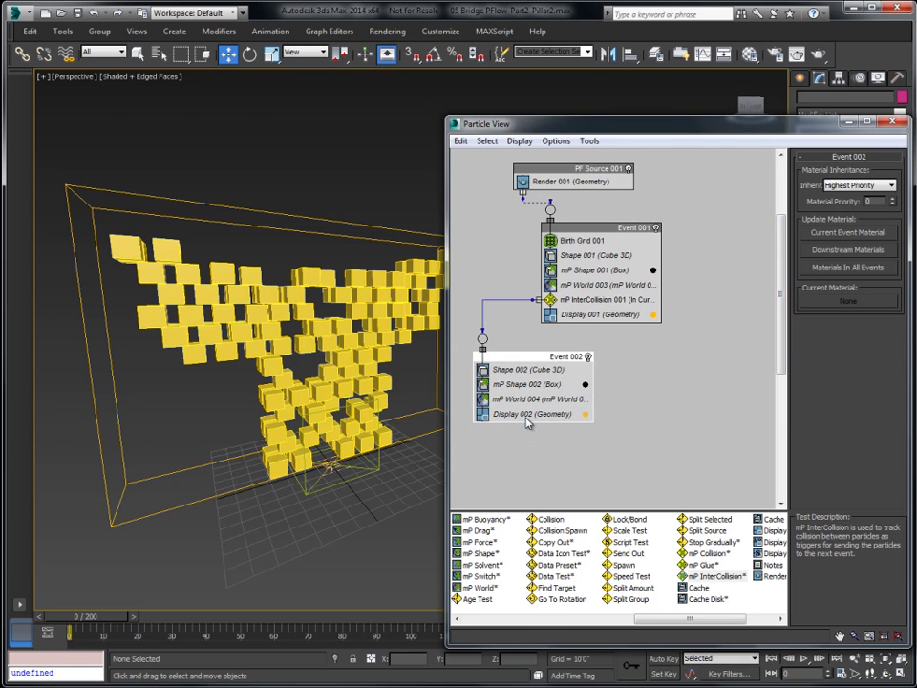
right_click(509, 421)
click(551, 485)
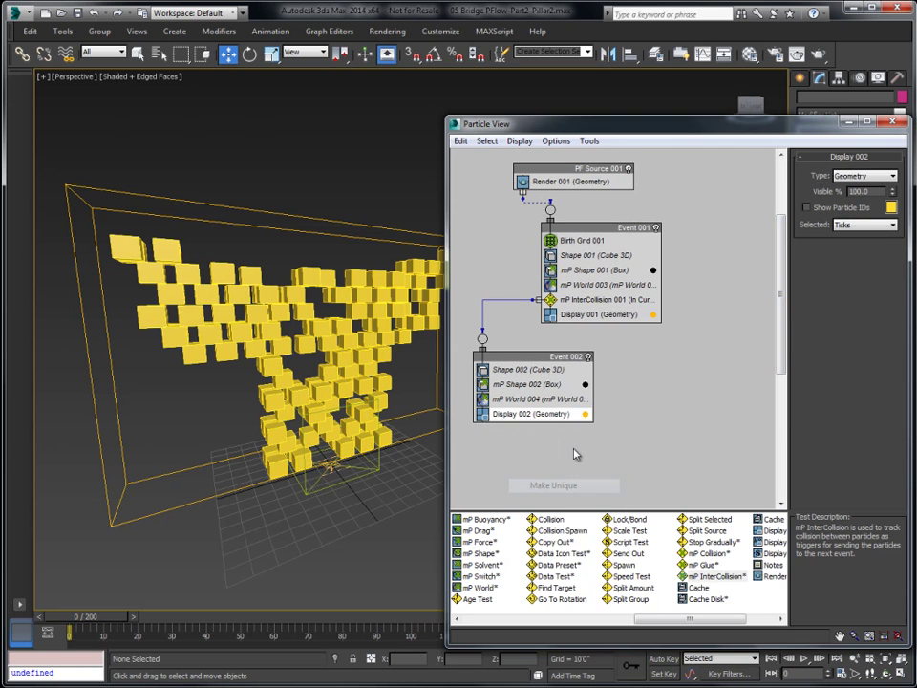
click(891, 208)
drag(313, 50, 263, 49)
click(334, 146)
- Play the simulation to check which cubes pass to Event 002, and return to the first frame
click(804, 658)
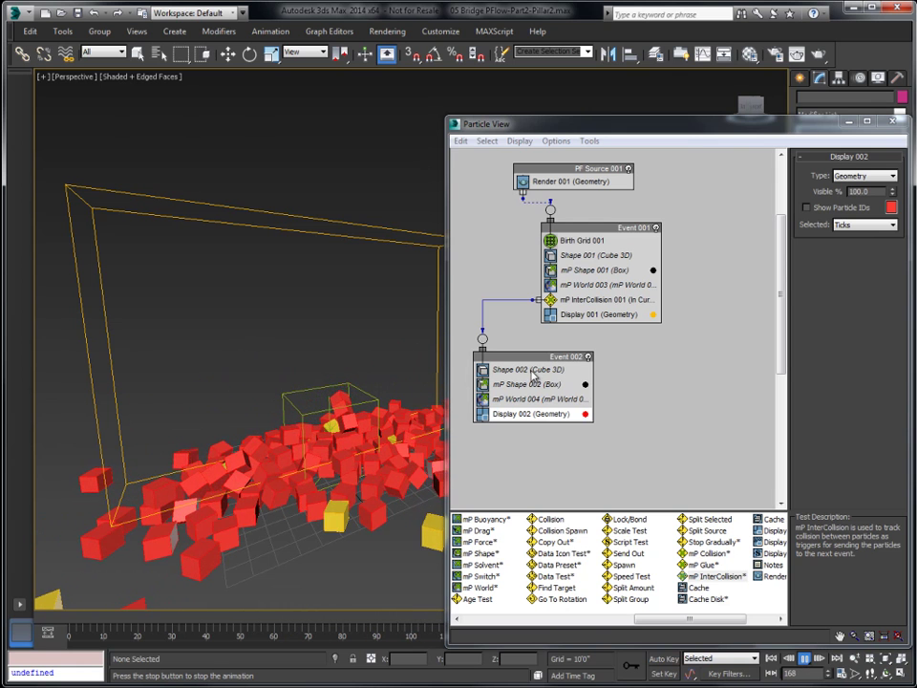
click(803, 659)
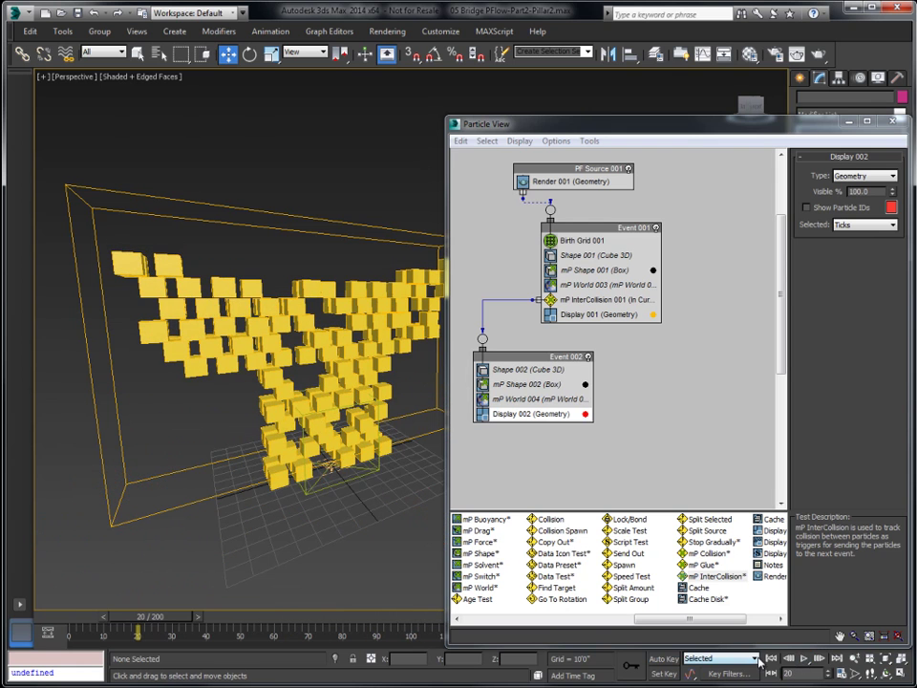
click(770, 659)
- Copy the yellow particle color from Display 001 and paste it onto Display 002
drag(513, 366, 518, 371)
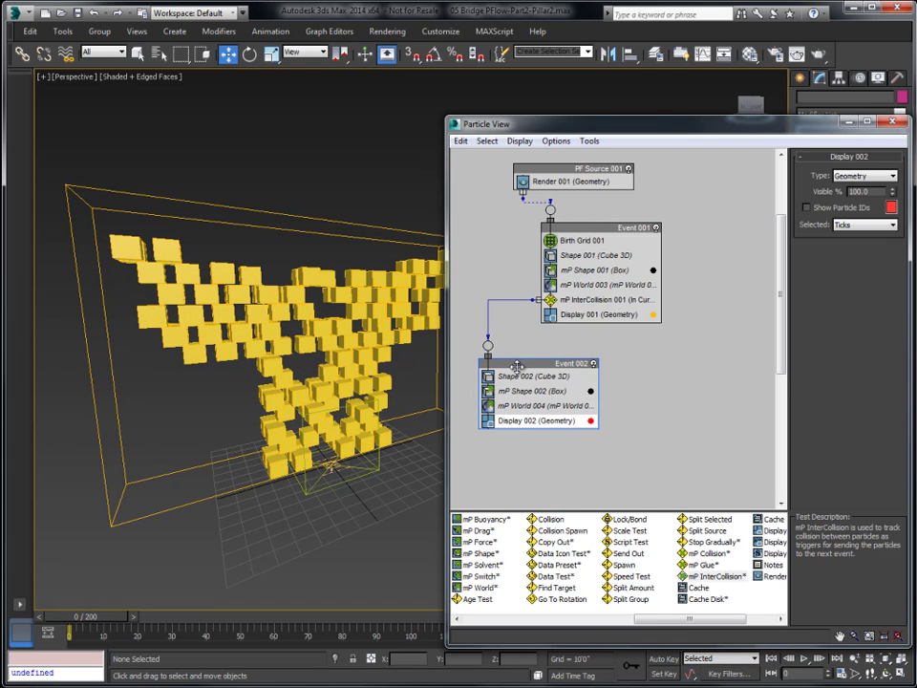
click(589, 313)
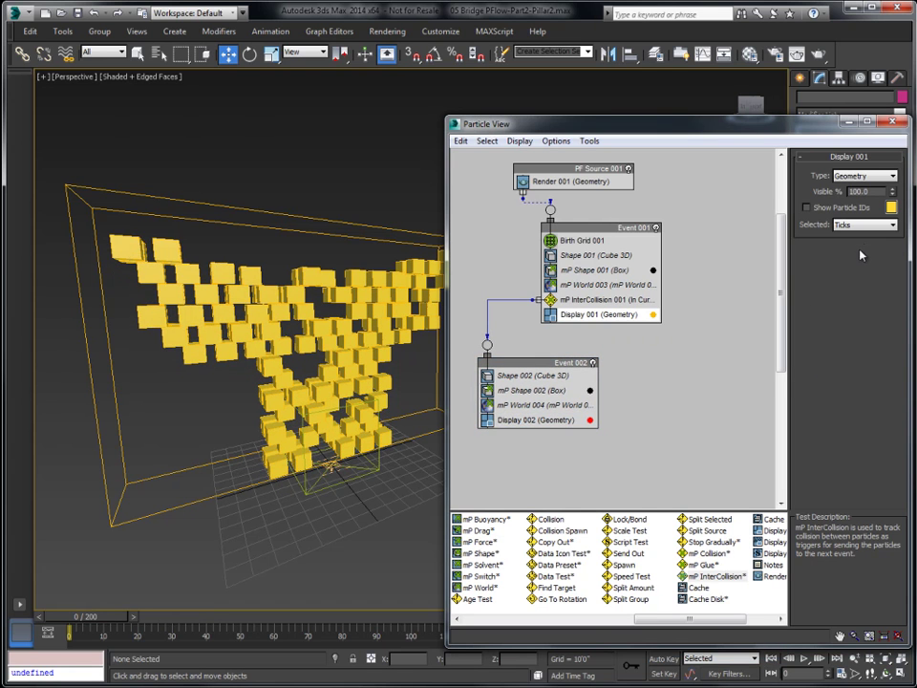
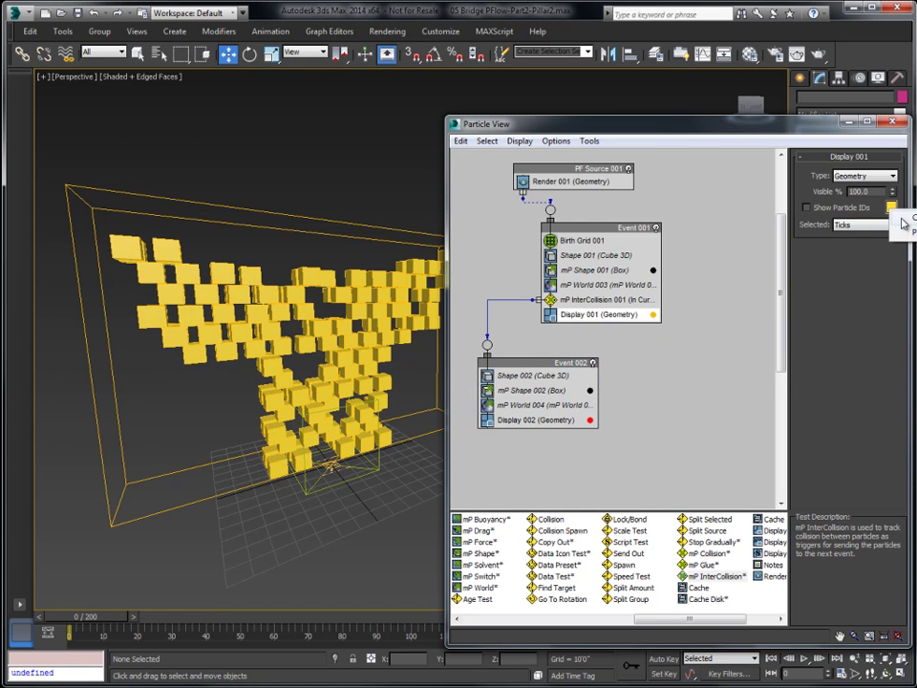
click(562, 420)
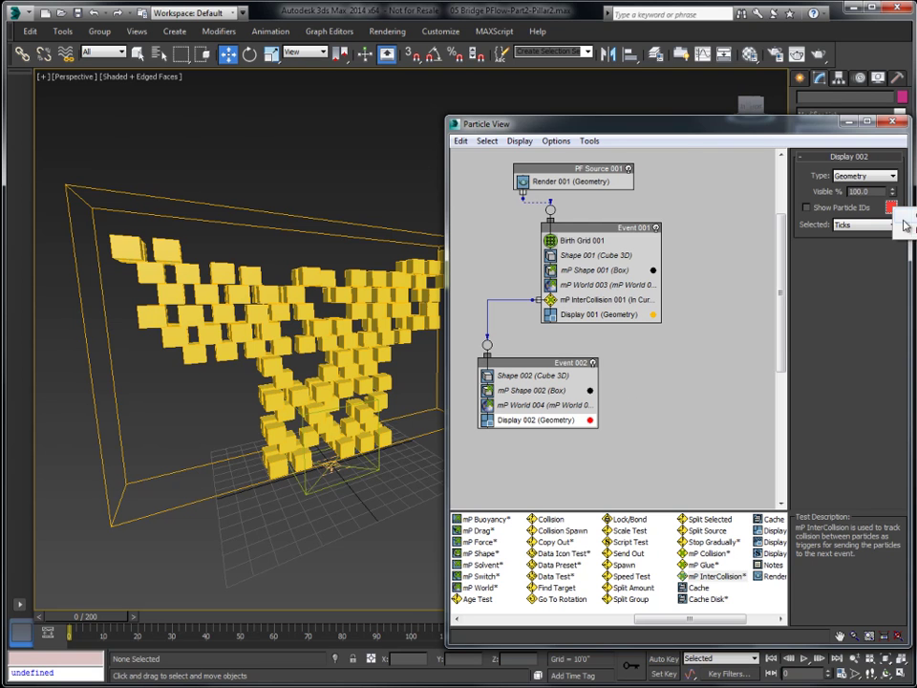
- Preview the collapse with both events in the same color and rewind to frame 0
click(805, 659)
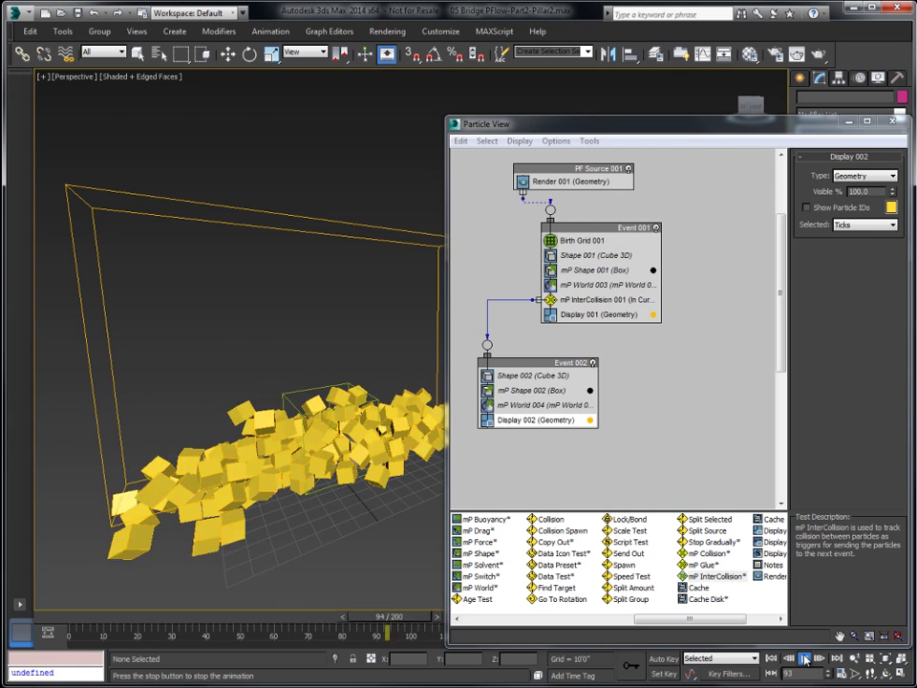
click(804, 659)
key(Home)
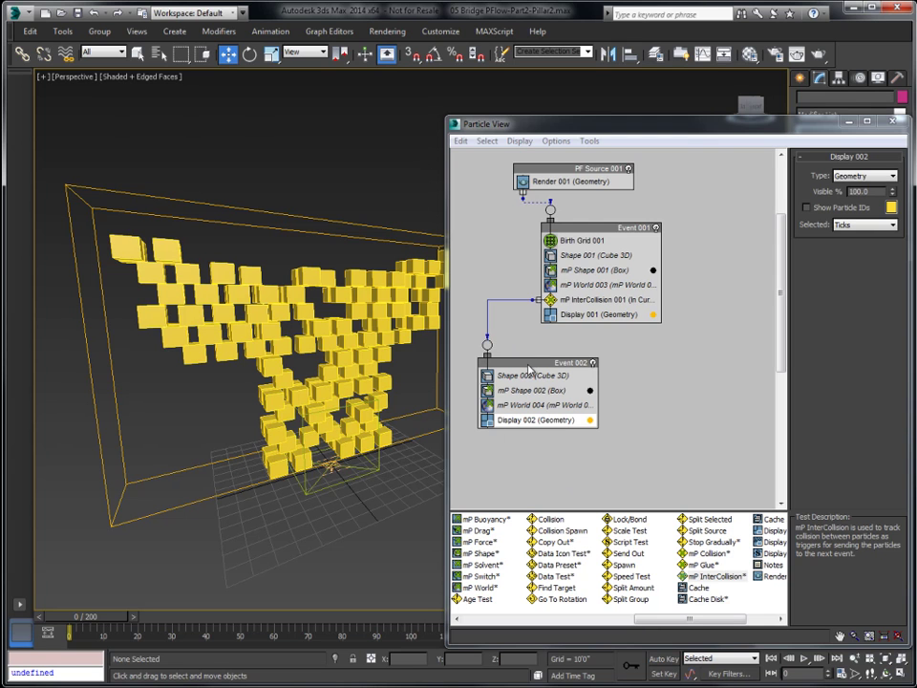
- Insert a Spawn test above mP World 004 in Event 002 and set its offspring count to 100
drag(619, 566, 528, 404)
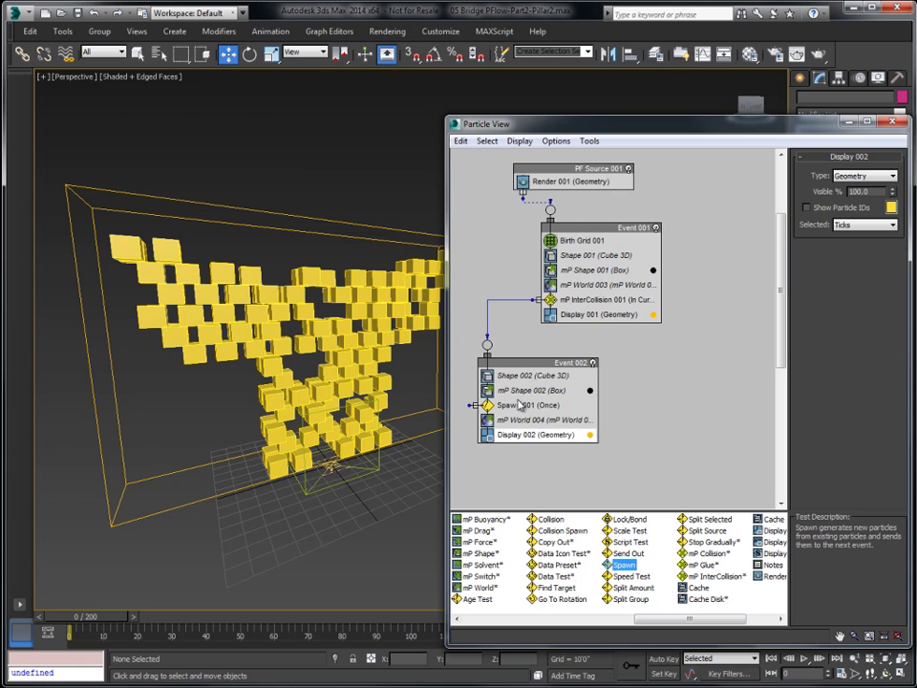
click(530, 411)
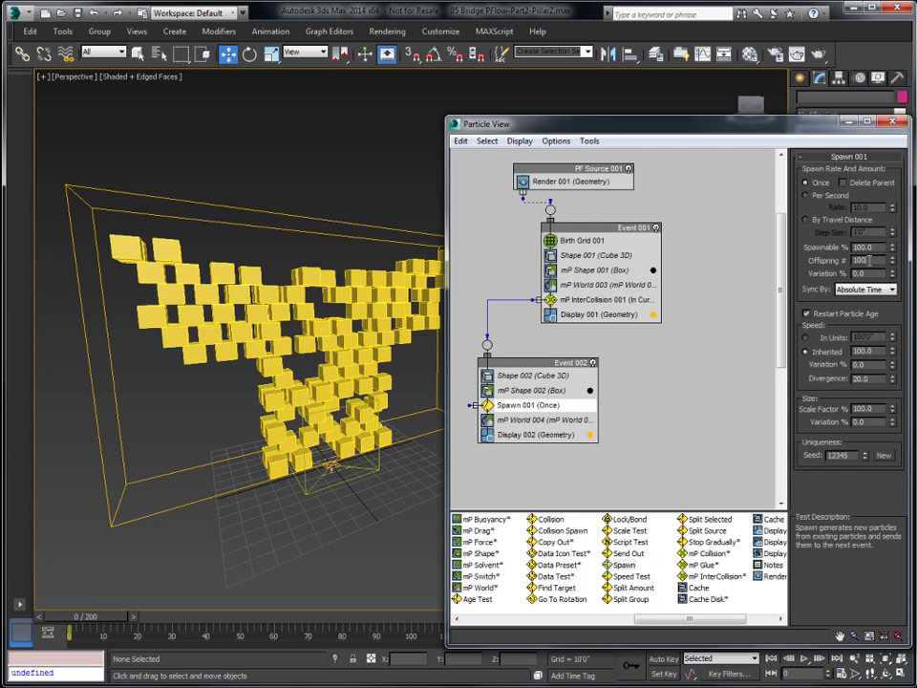
- Create a new event from a Display operator with type Lines and wire Spawn 001 to it
drag(690, 617, 718, 617)
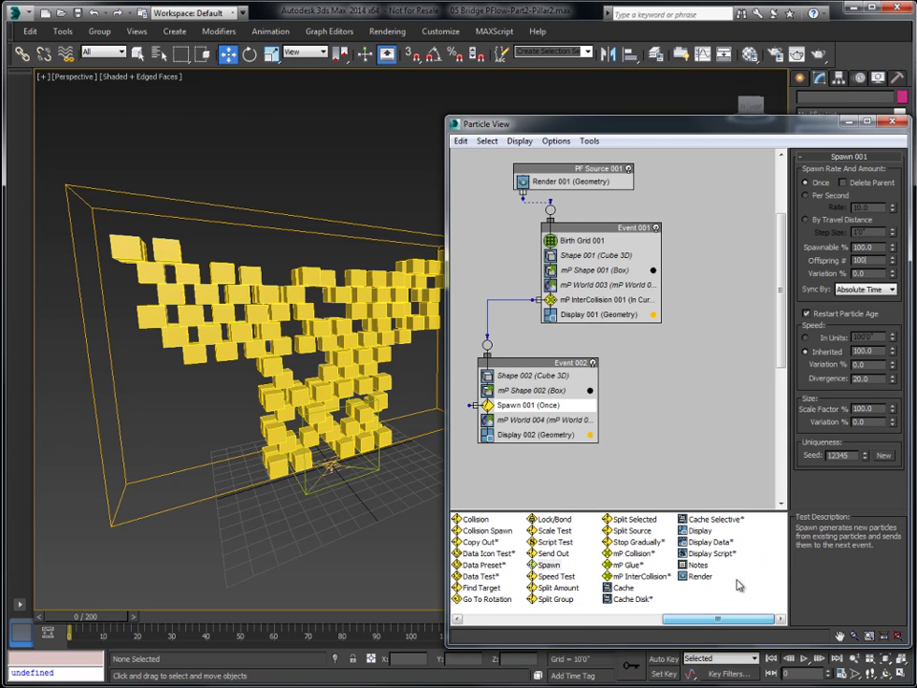
click(703, 532)
drag(703, 532, 504, 495)
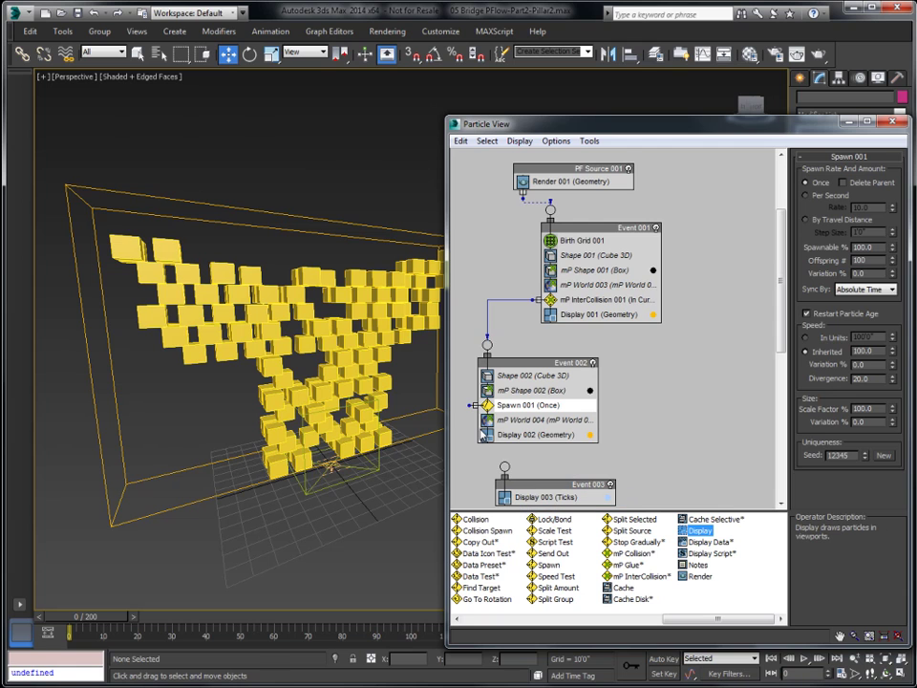
drag(471, 408, 517, 483)
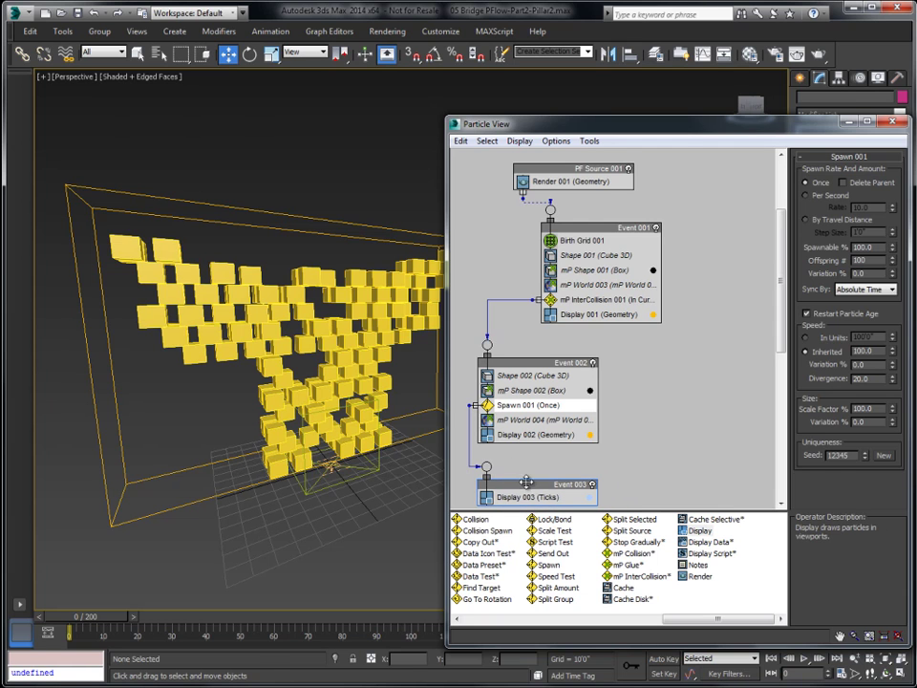
click(860, 176)
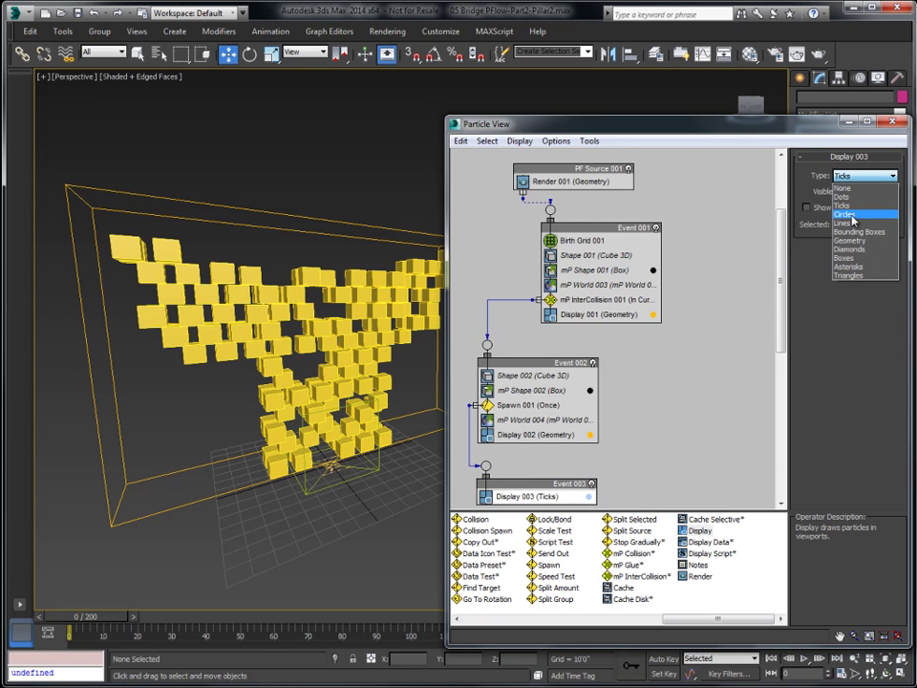
click(850, 229)
- Set Spawn 001's inherited speed to 150%, speed variation to 50%, and divergence to 180, and preview the spawned particles
click(531, 406)
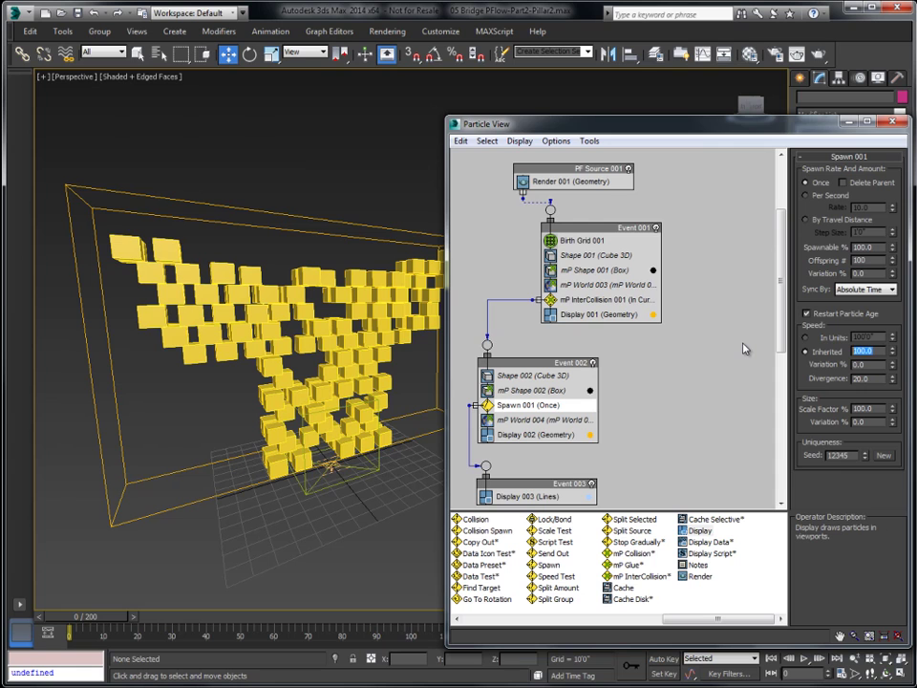
text(150)
key(Tab)
click(805, 659)
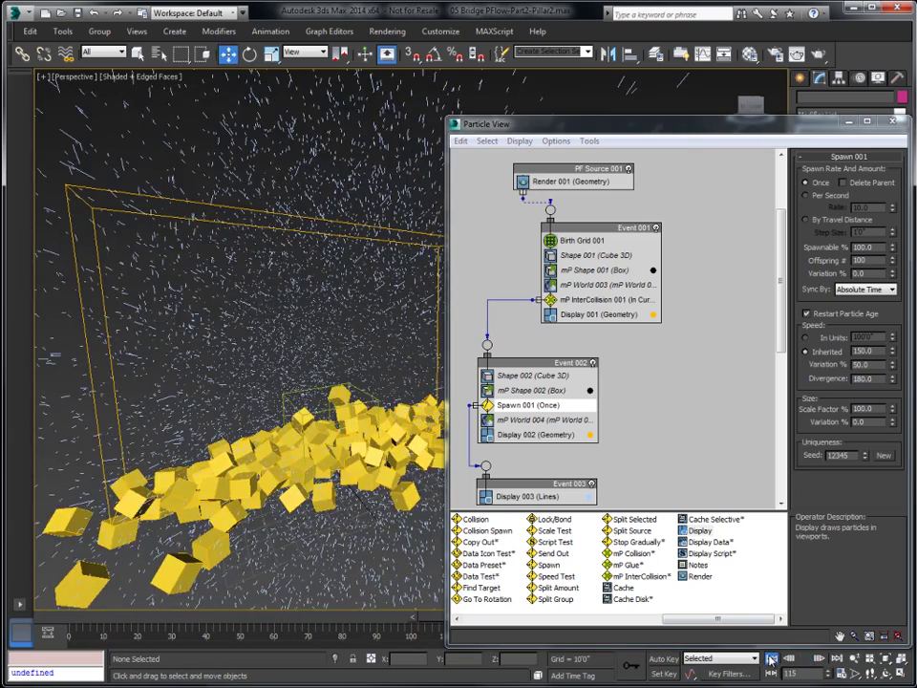
key(Home)
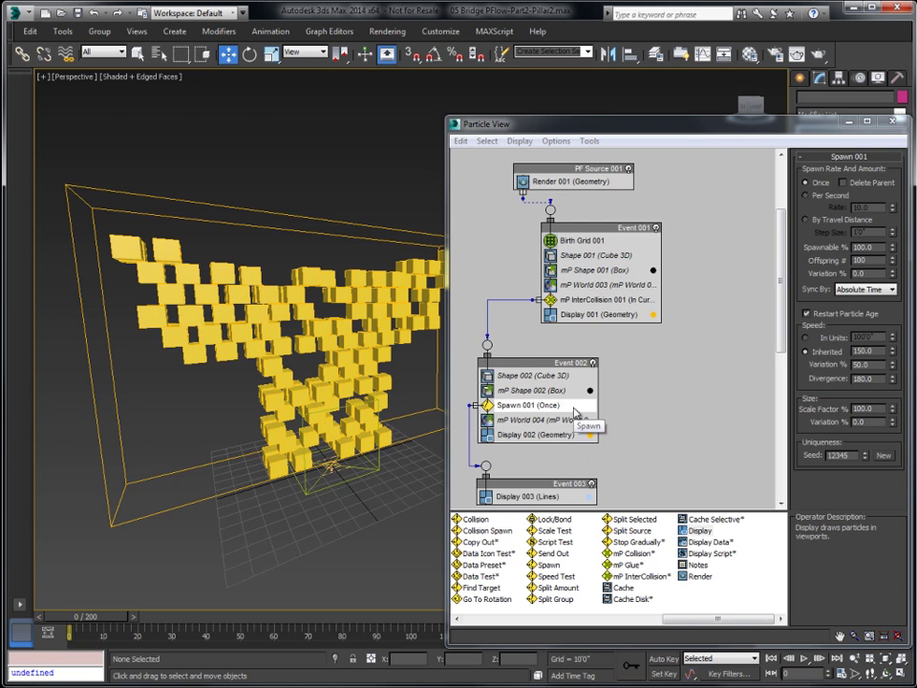
- Lower Spawn 001's inherited speed to 80%, replay the simulation, and return to the first frame
double_click(862, 350)
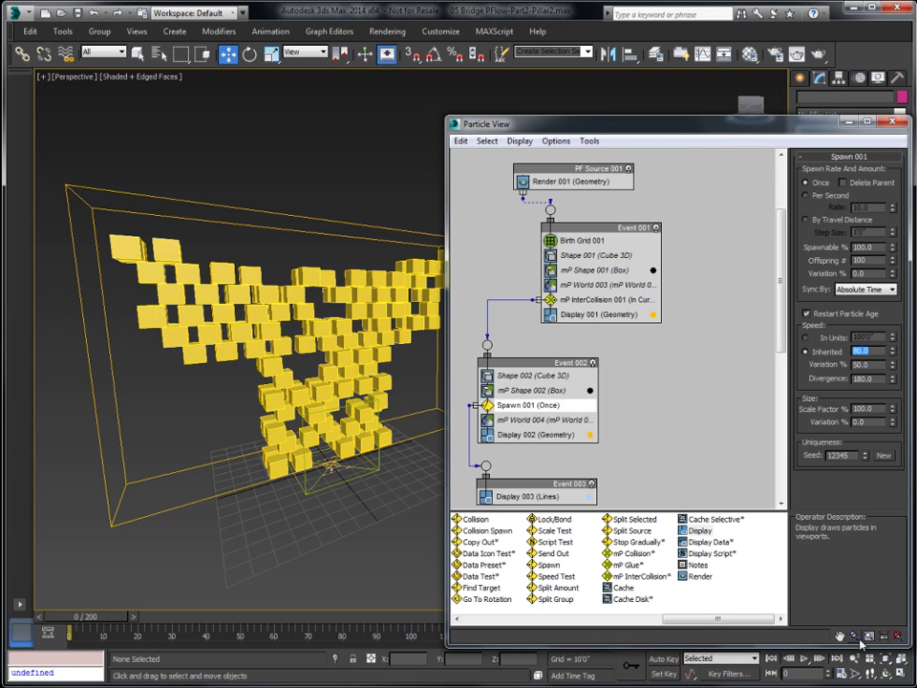
click(805, 657)
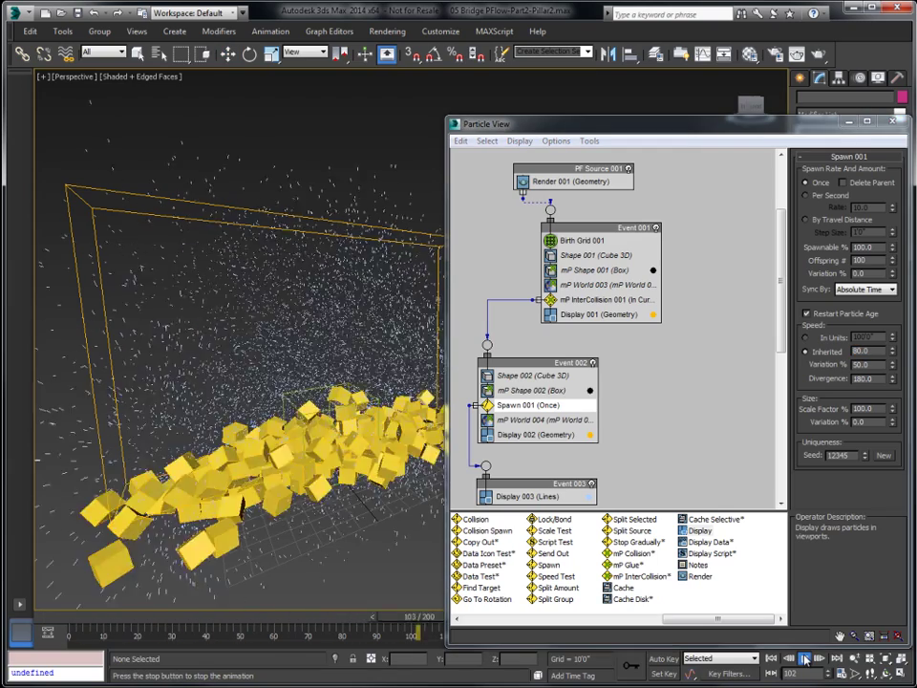
click(805, 657)
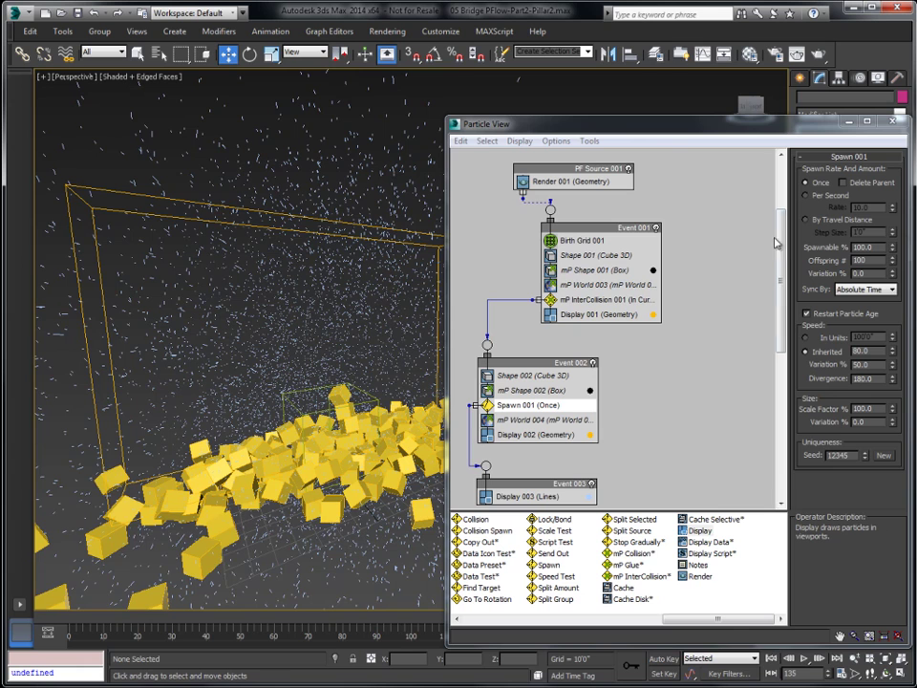
click(774, 658)
- Set Spawn 001's offspring variation to 80% and speed variation to 90%, and preview the simulation from the first frame
double_click(869, 274)
text(80)
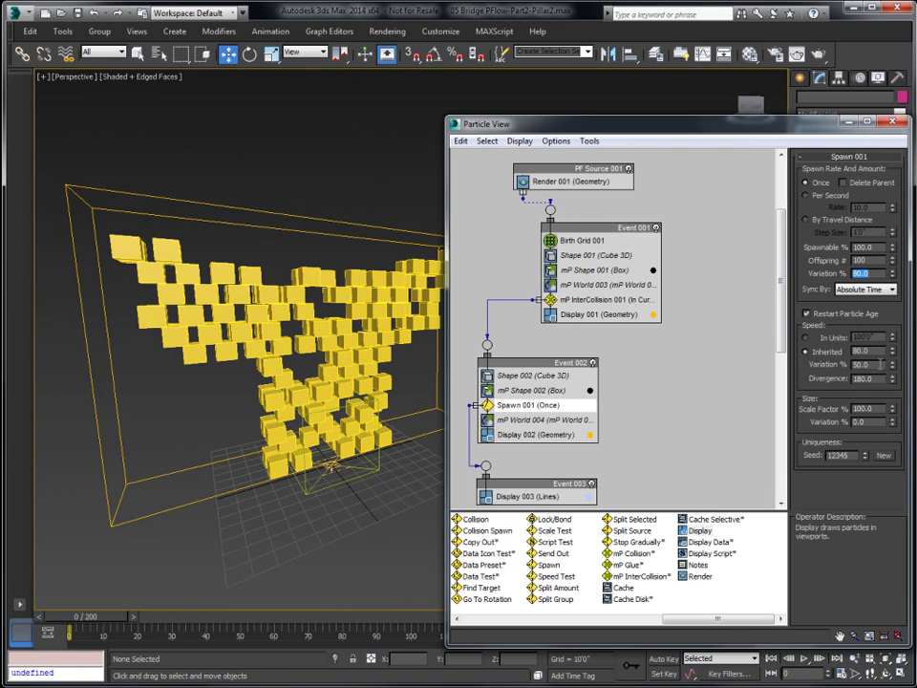
text(90)
key(Return)
click(805, 658)
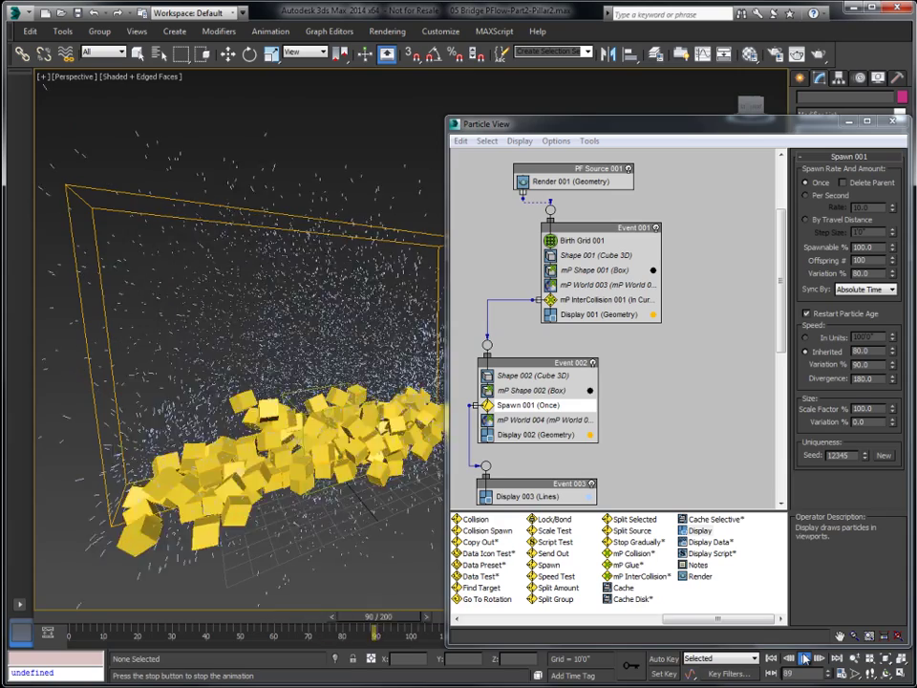
click(805, 658)
key(Home)
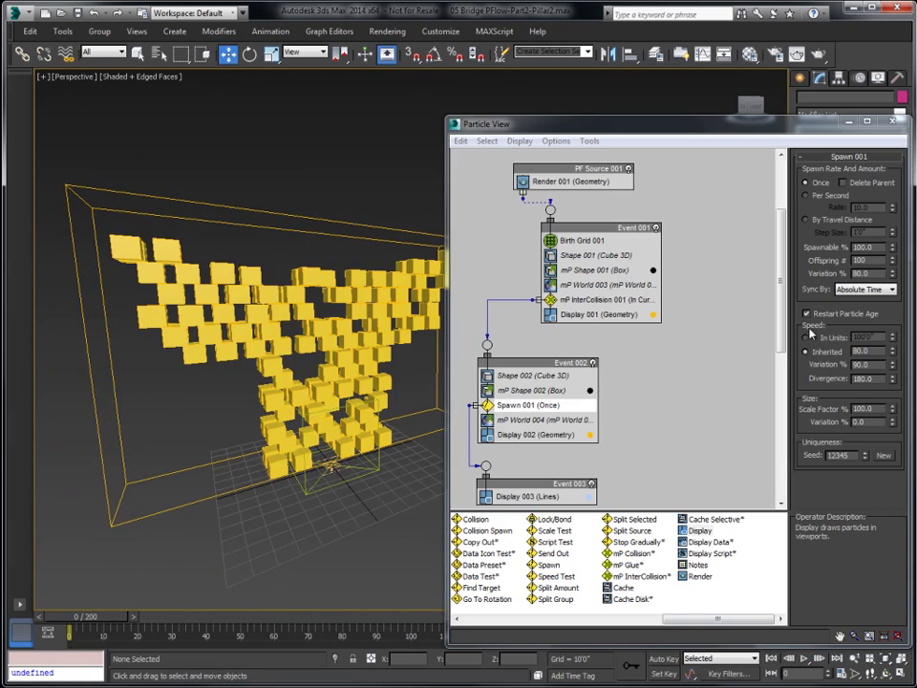
- Add a Force operator above Display 003 in Event 003
drag(723, 624, 523, 622)
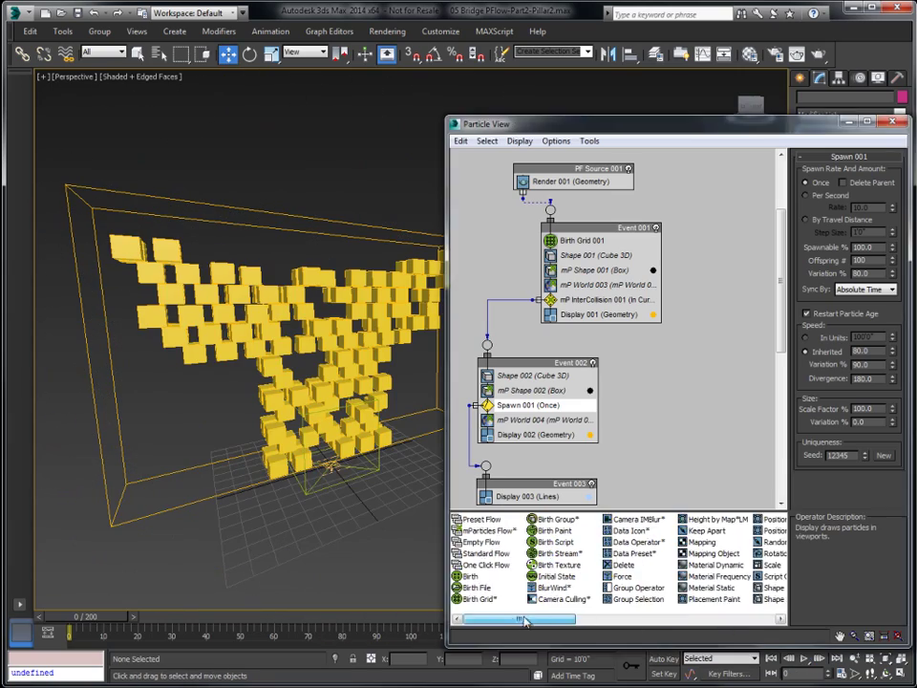
click(614, 579)
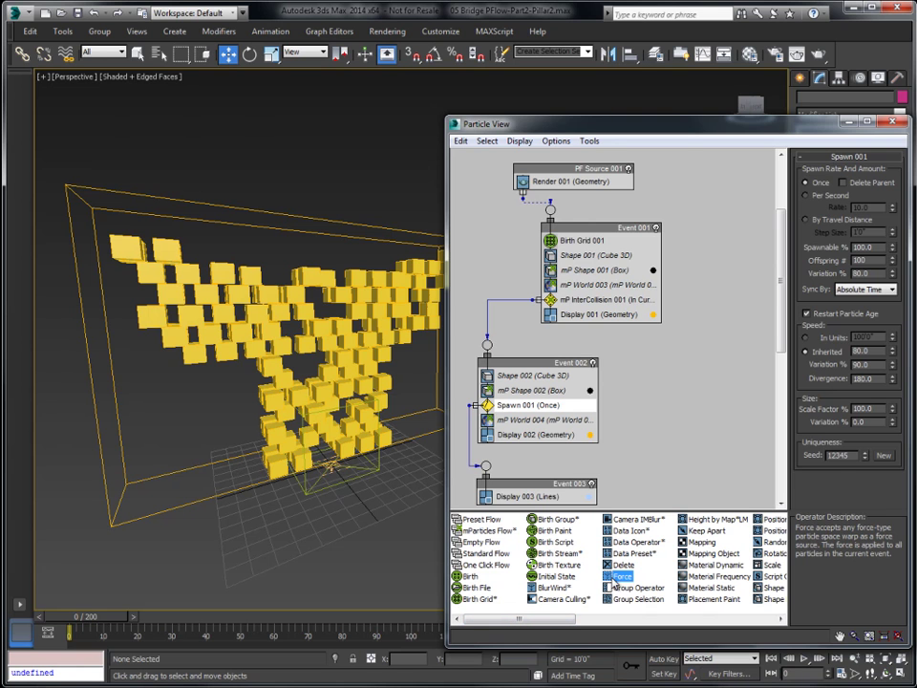
drag(563, 523, 541, 496)
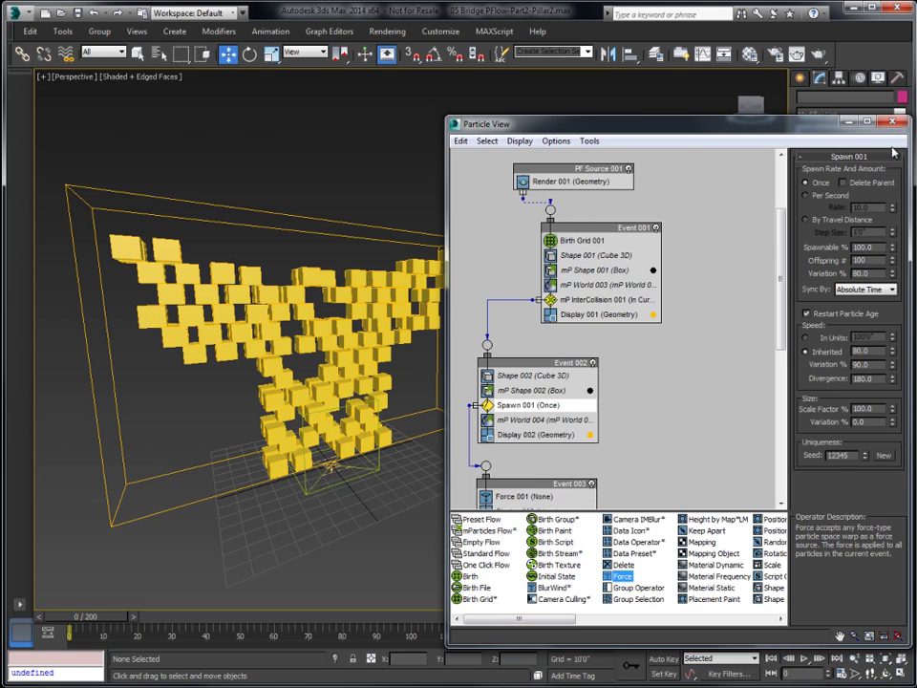
- Minimize Particle View and create a planar Gravity space warp beside the cubes with an icon size of about 33.5 feet
click(849, 121)
click(799, 78)
click(885, 100)
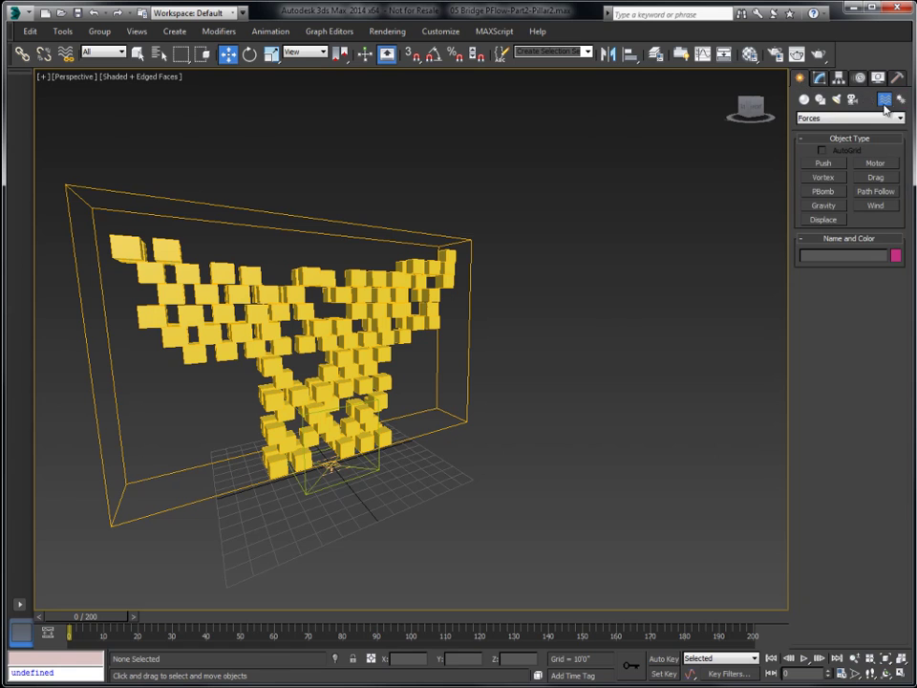
click(823, 205)
drag(523, 457, 564, 427)
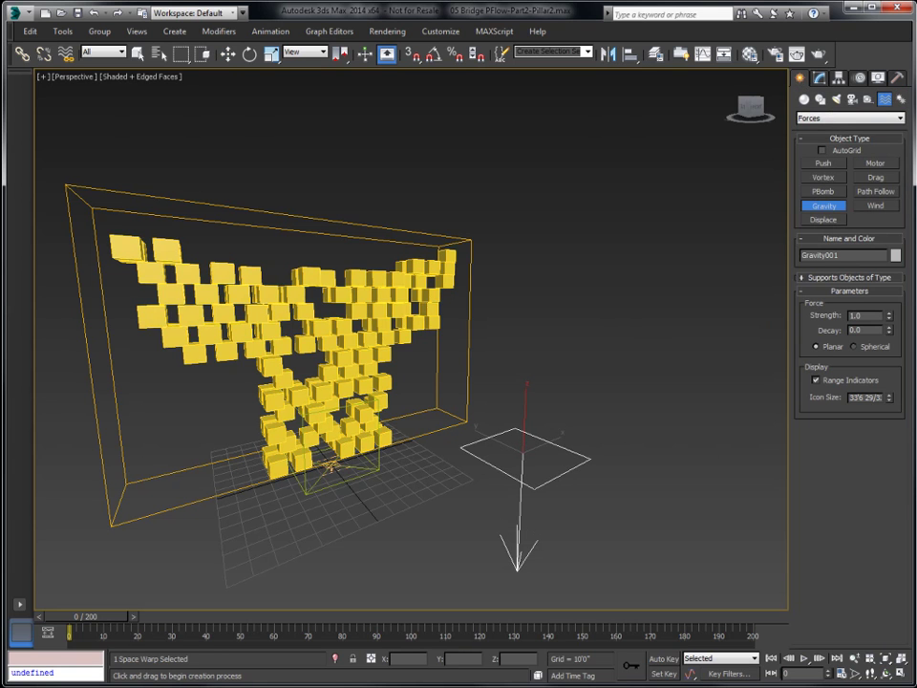
- Assign the Gravity space warp to Force 001 in Event 003 and set its influence to 20%
key(6)
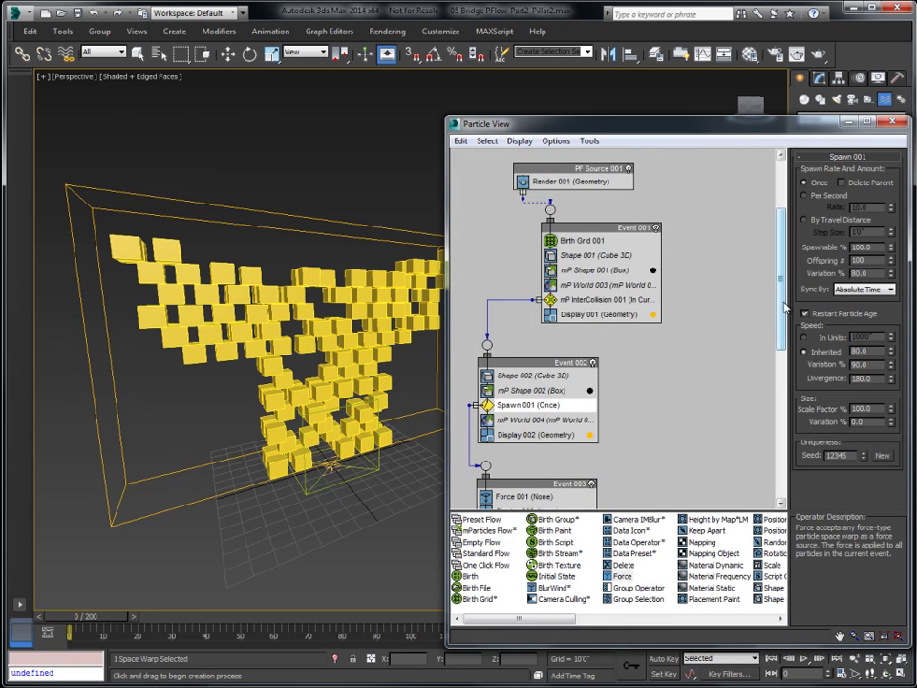
scroll(592, 439, down, 2)
click(530, 417)
click(811, 234)
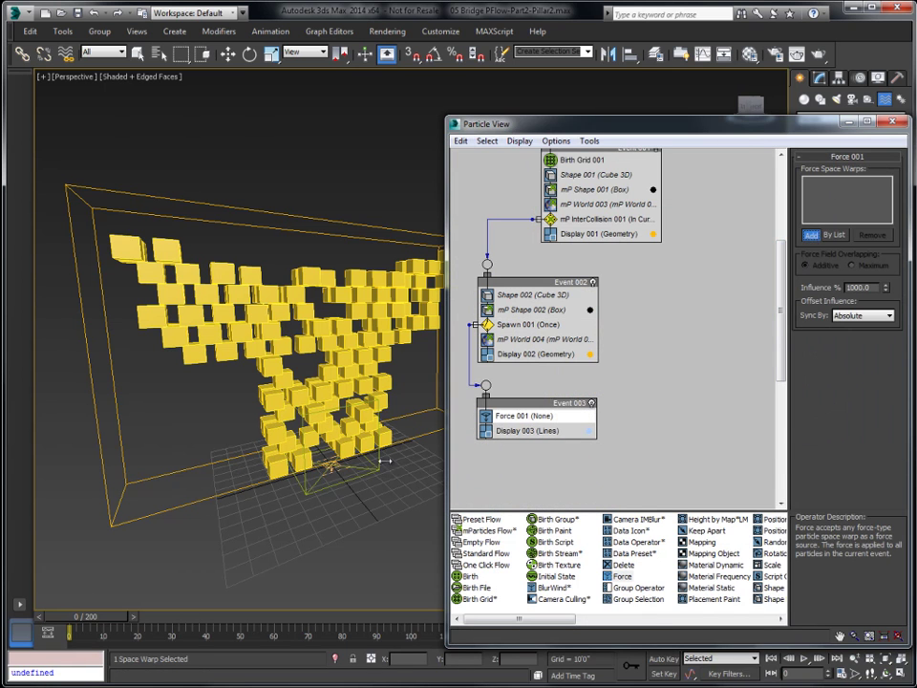
drag(511, 131, 648, 125)
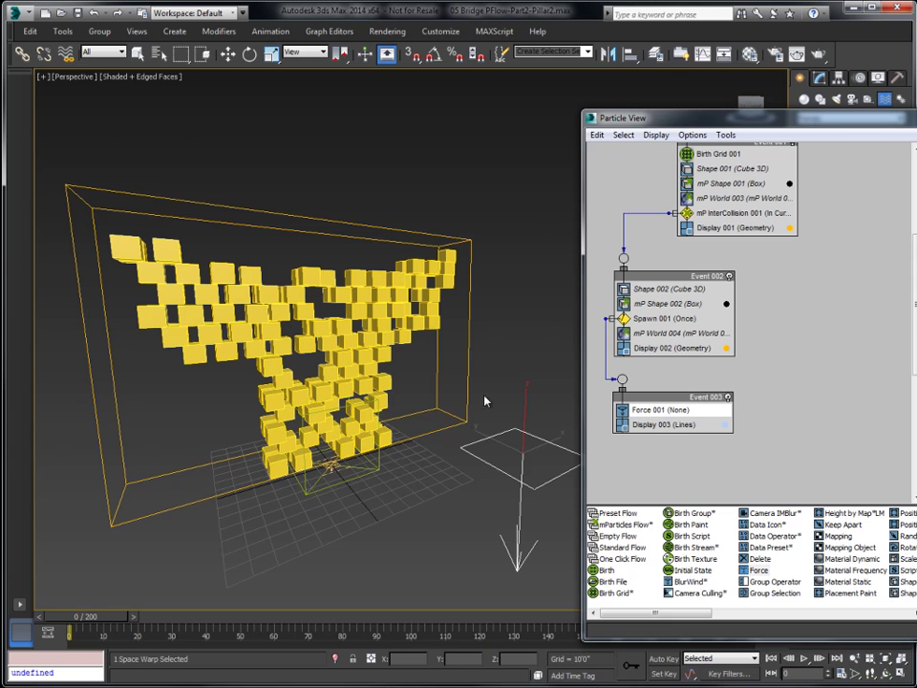
click(472, 461)
drag(804, 119, 611, 111)
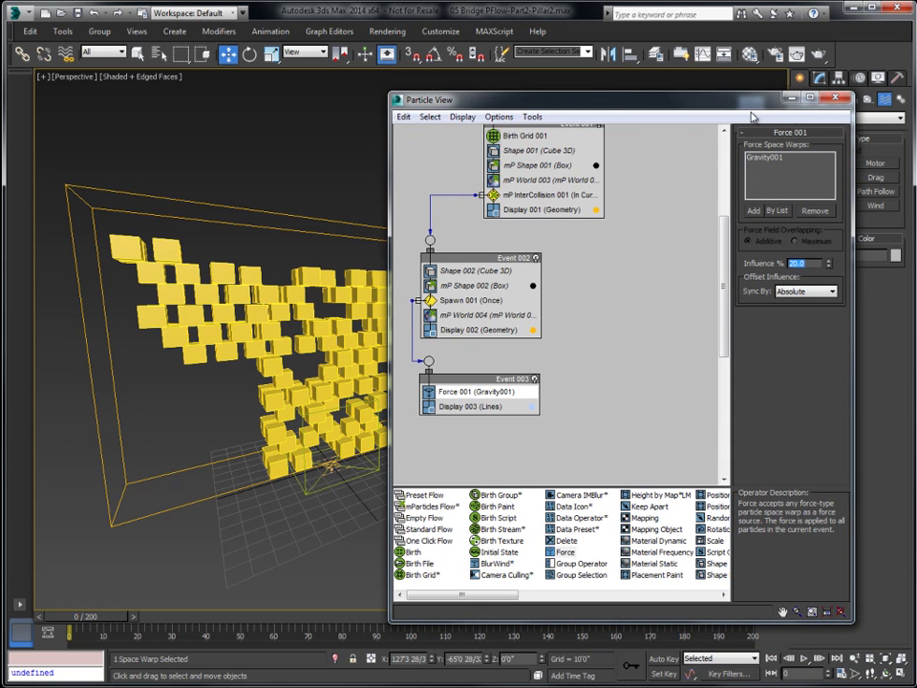
- Minimize Particle View, play the simulation to check how the debris falls, and return to the first frame
click(791, 100)
click(805, 658)
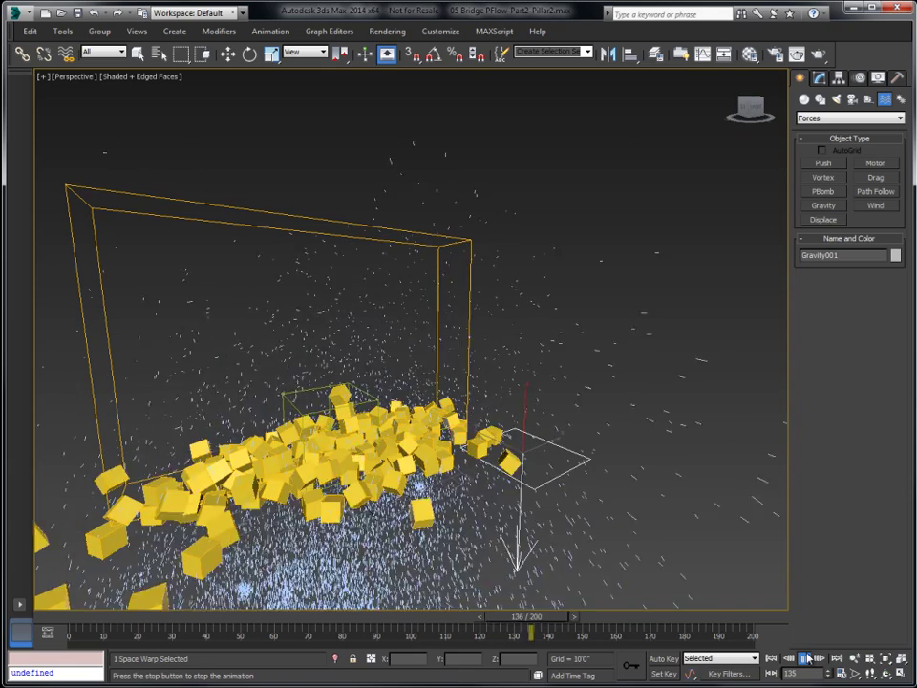
click(805, 658)
click(771, 658)
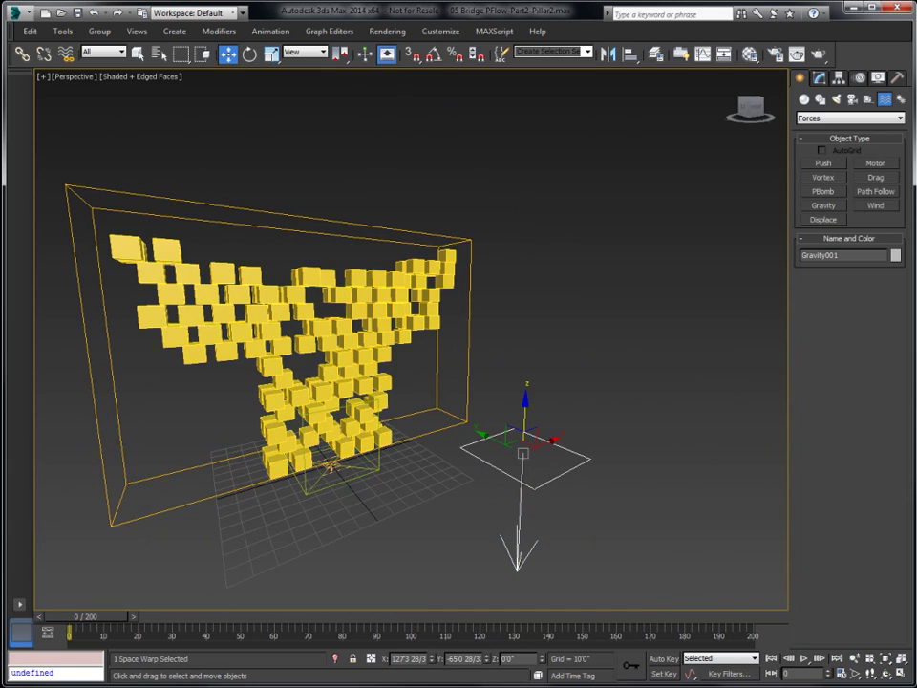
- Turn off the Display 001 and Display 002 operators in Particle View to hide the cubes, and minimize the window
key(6)
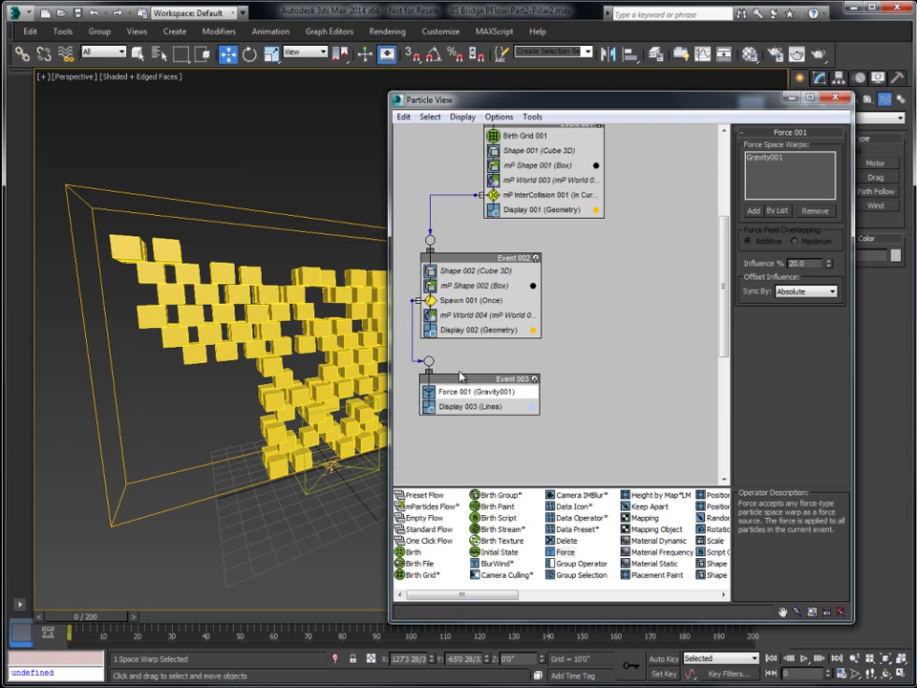
click(432, 331)
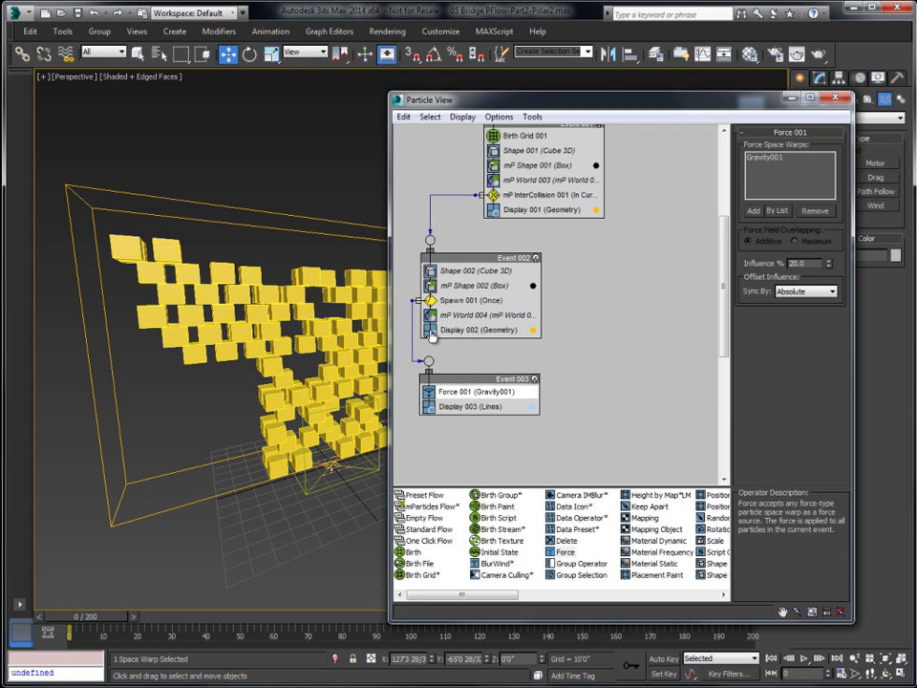
click(493, 209)
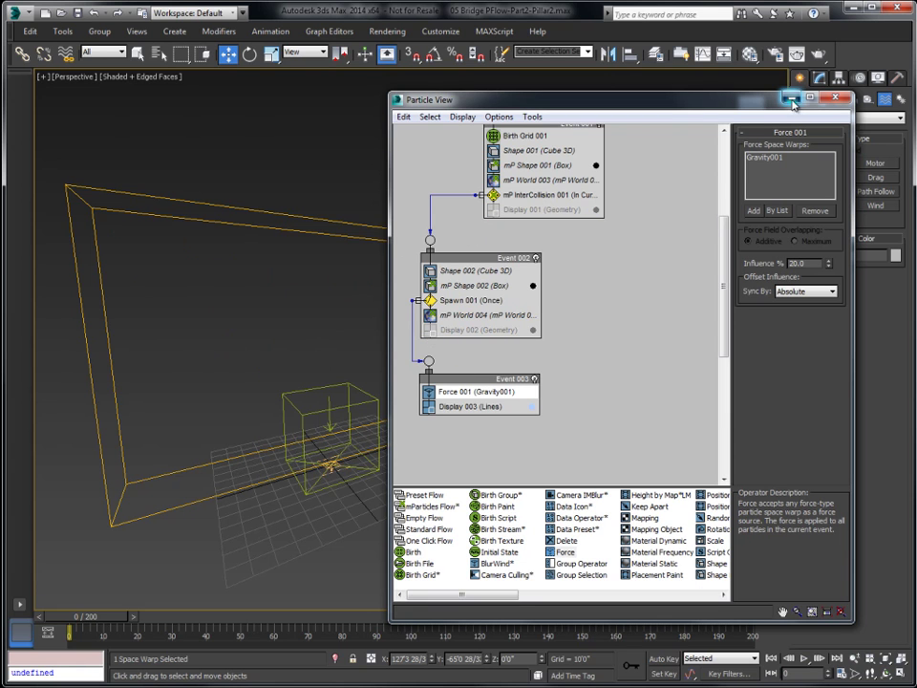
click(790, 98)
- Unhide the Pillar-Explosion layer, show the Particle Skinner settings of its pillar mesh, and deselect the pillar
click(655, 54)
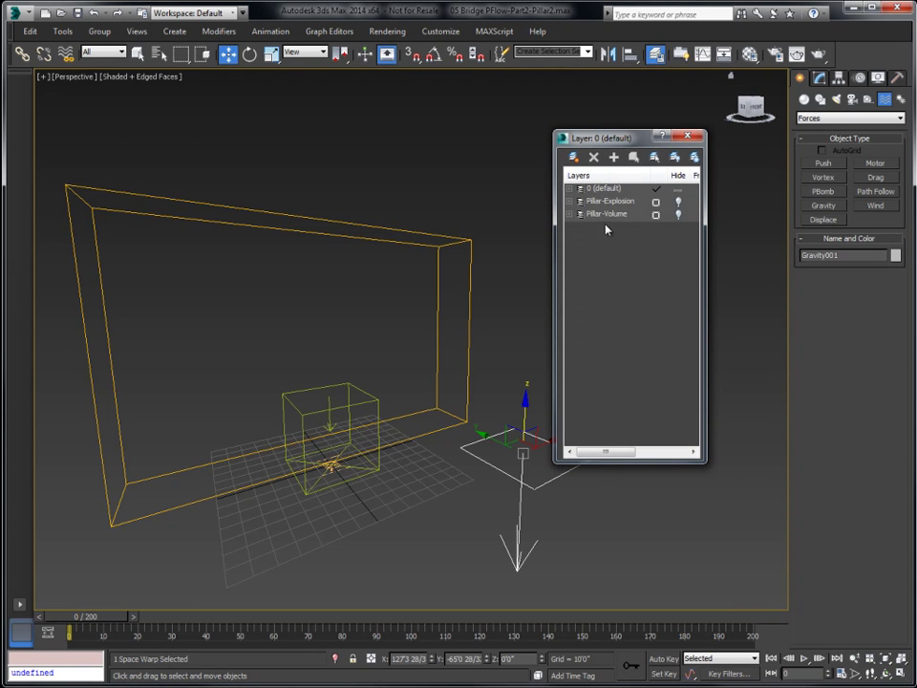
click(677, 202)
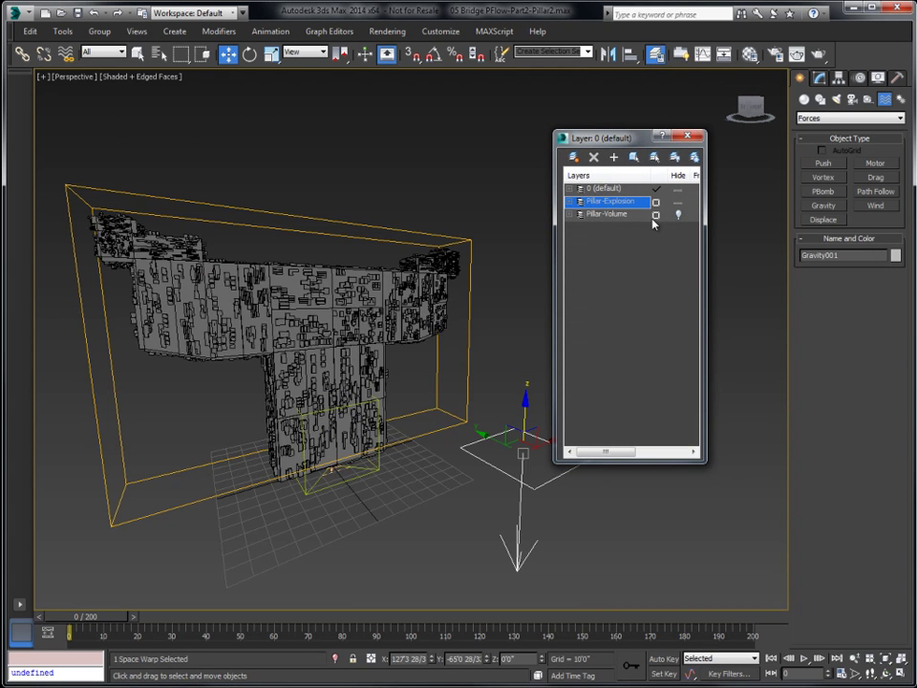
click(611, 201)
click(818, 77)
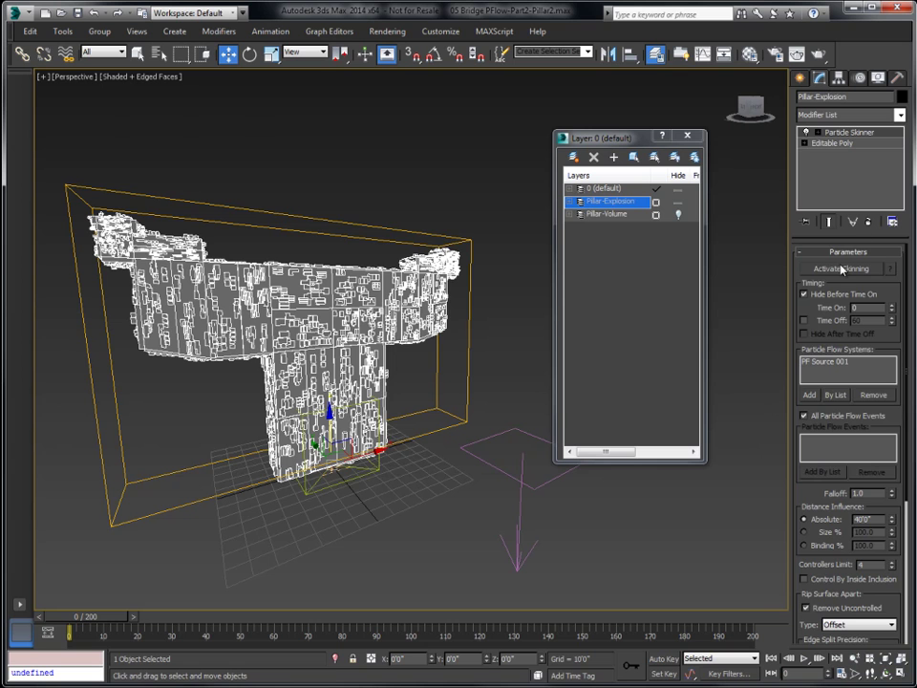
click(600, 490)
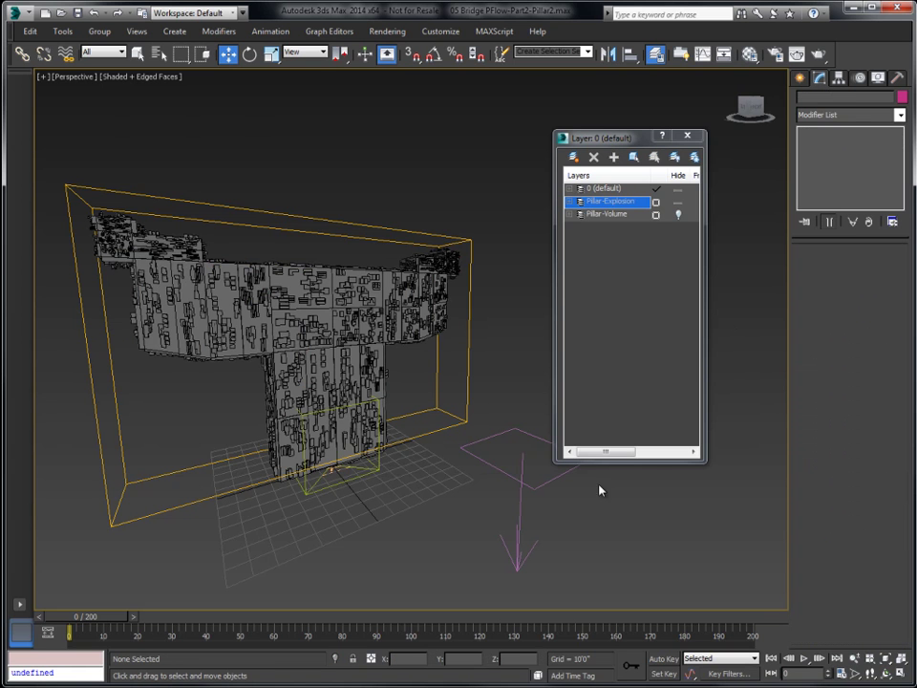
- Preview the skinned pillar's collapse together with the debris, return to the first frame, and close the layer manager
click(804, 659)
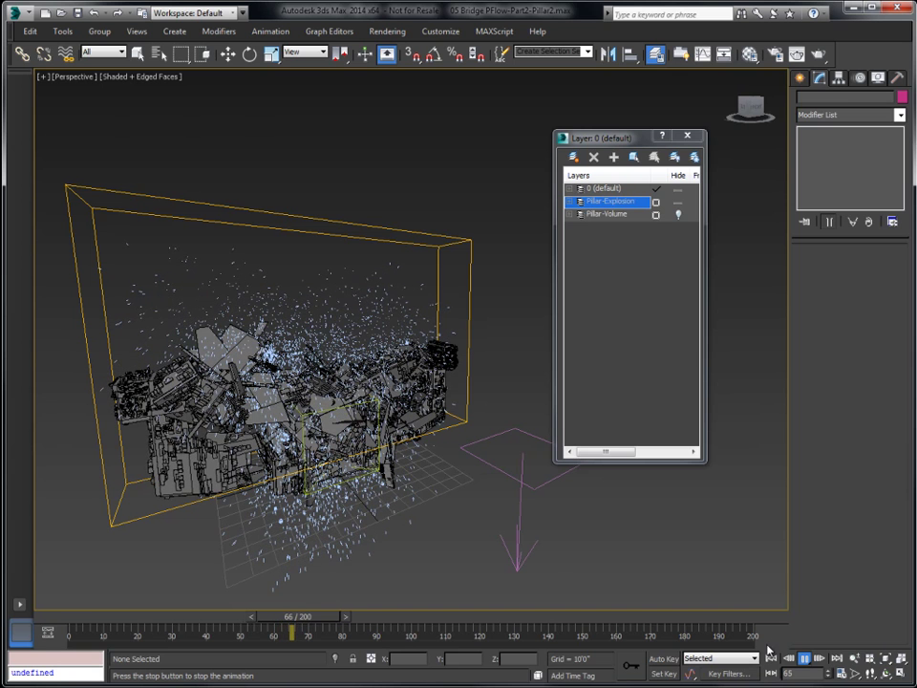
click(805, 659)
click(770, 658)
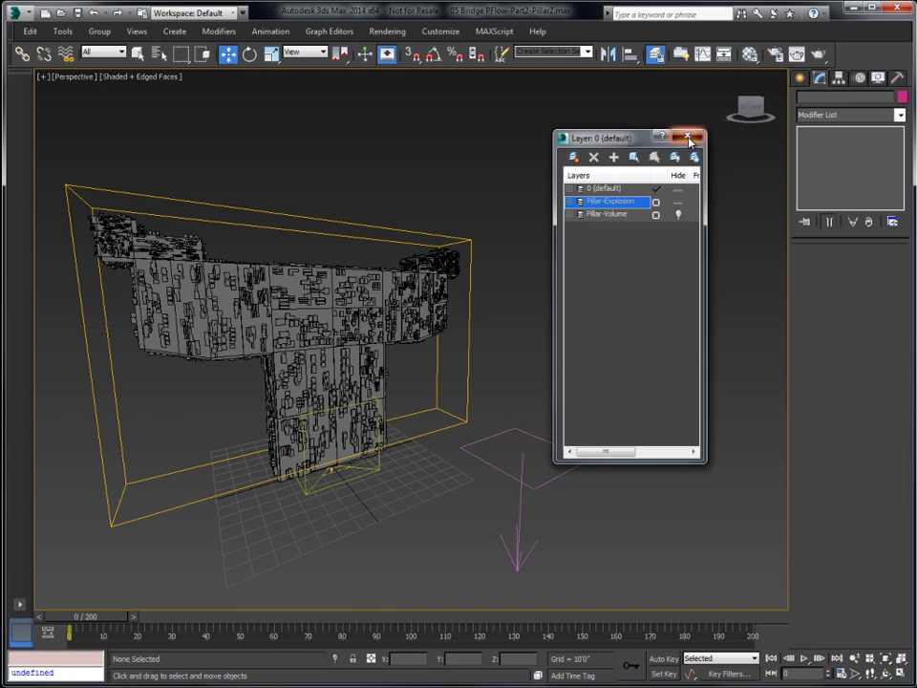
click(687, 134)
- Open the RAM Player and browse to the Siggraph2013 project's previews folder for channel A
click(390, 36)
mouse_move(387, 51)
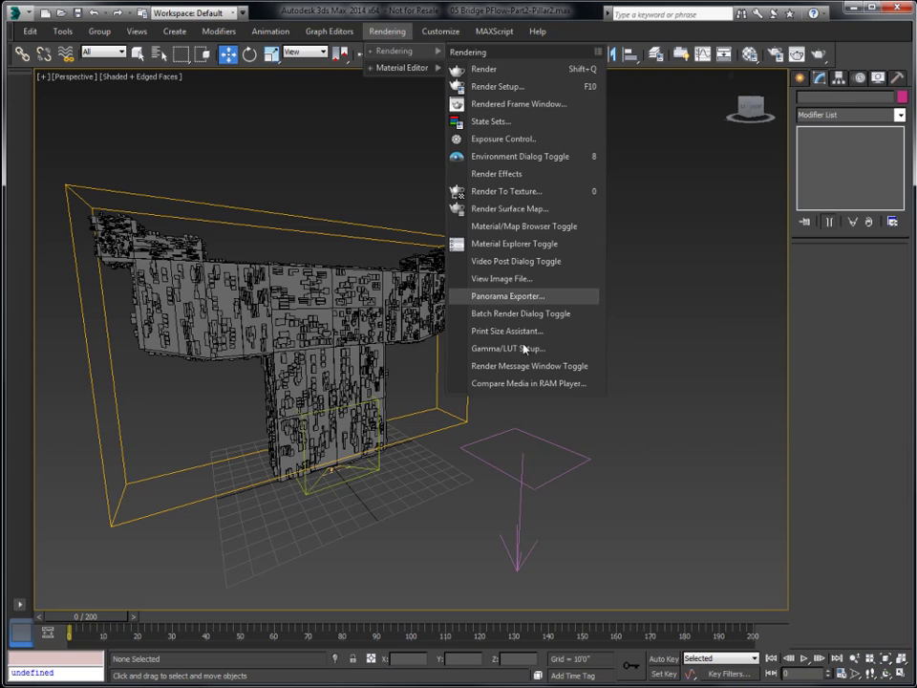
click(525, 385)
click(107, 139)
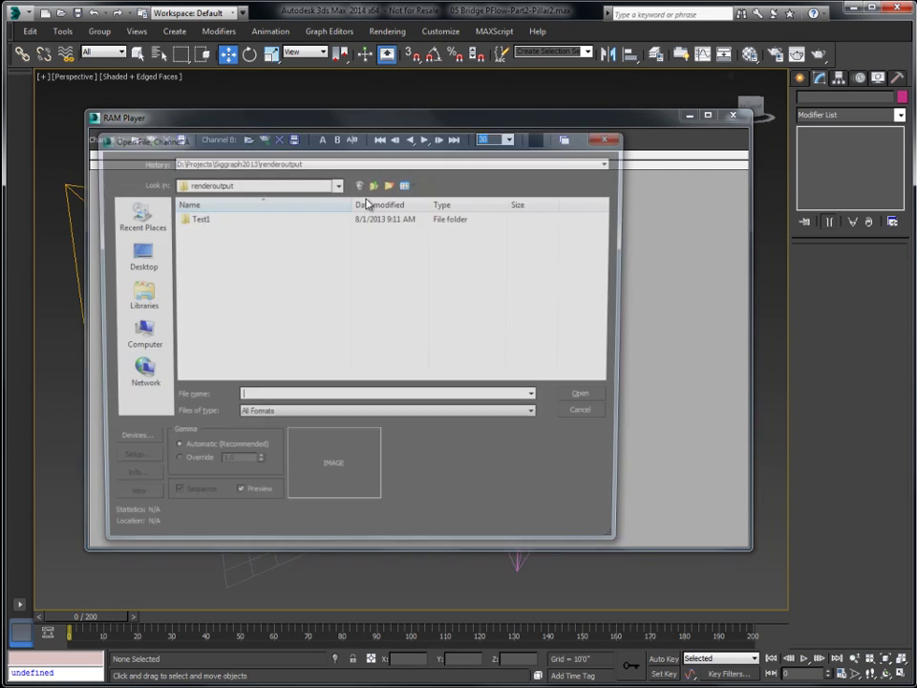
click(375, 180)
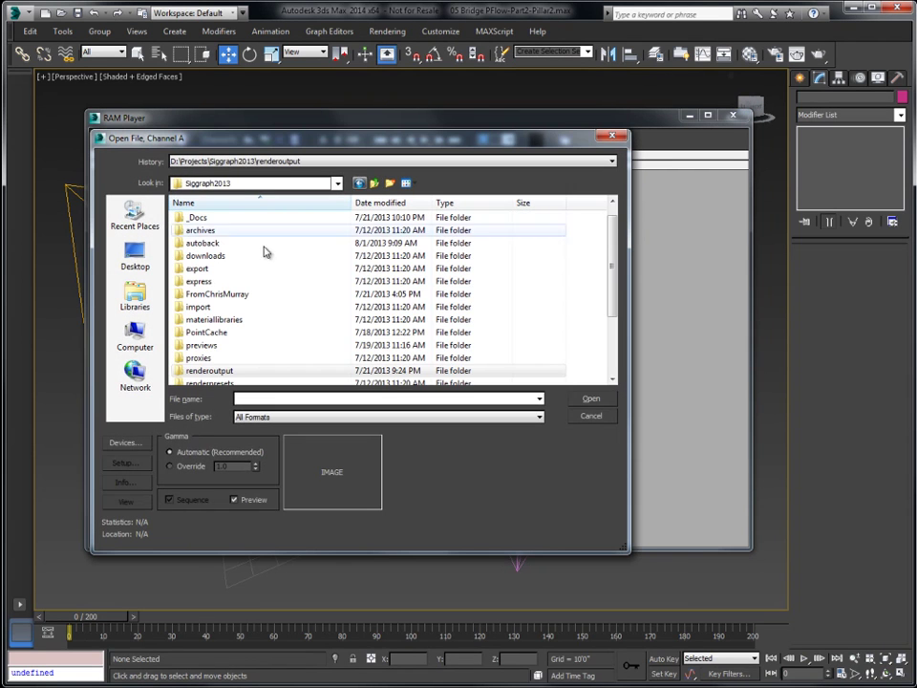
double_click(205, 350)
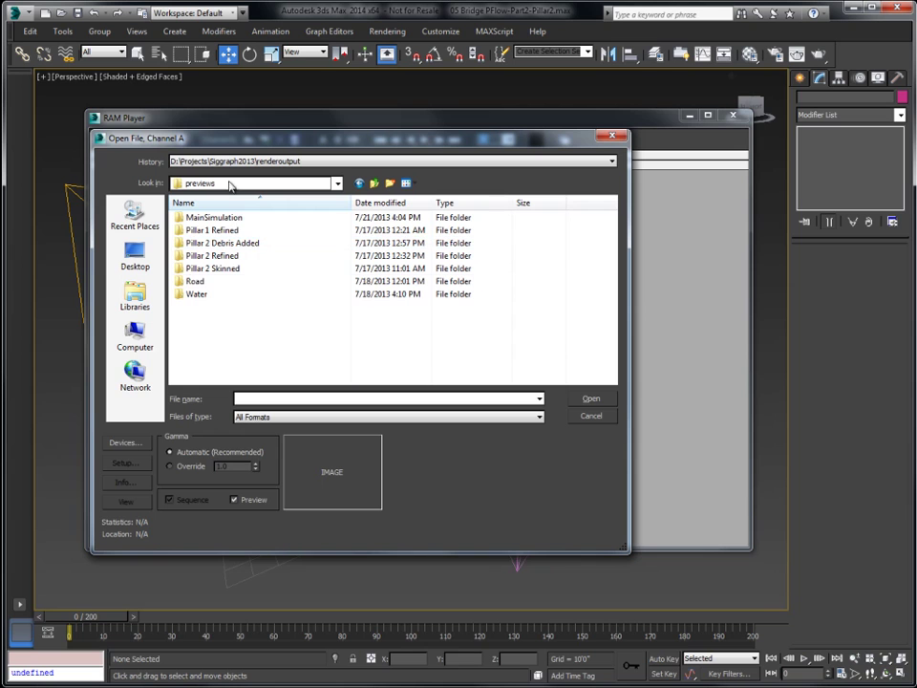
- Try to load the PillarC0000.png sequence, frames 0 to 200, from the Pillar 2 Refined folder into channel A, stopping the load partway
double_click(214, 256)
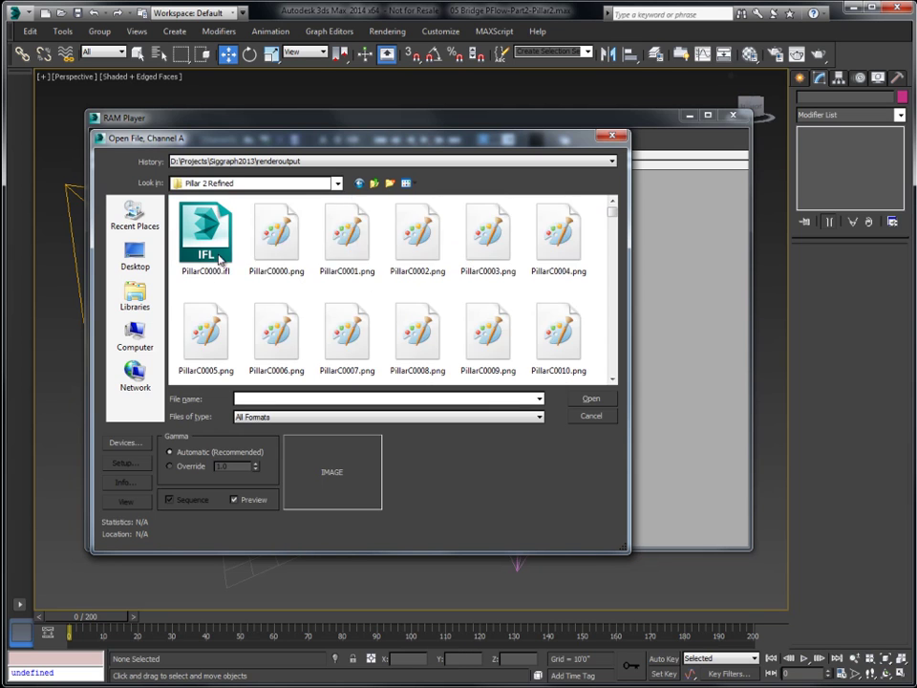
click(295, 267)
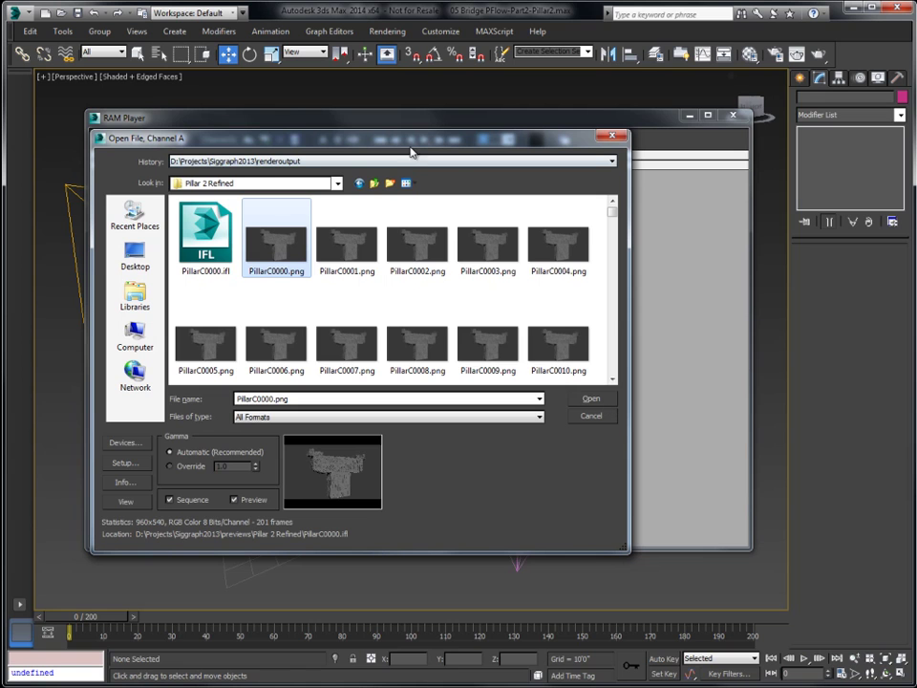
click(358, 184)
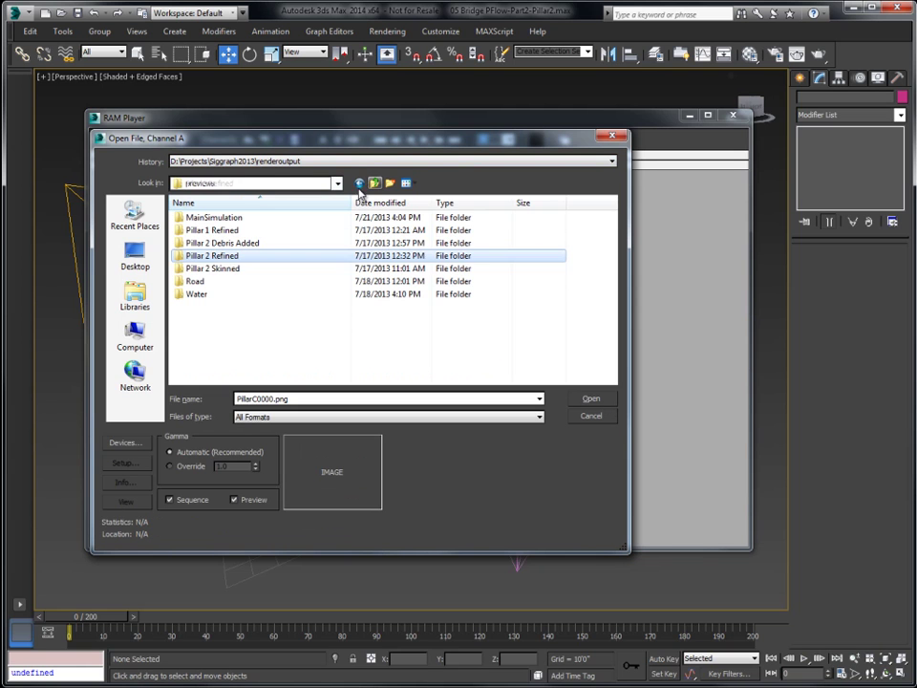
double_click(211, 256)
click(276, 247)
click(591, 398)
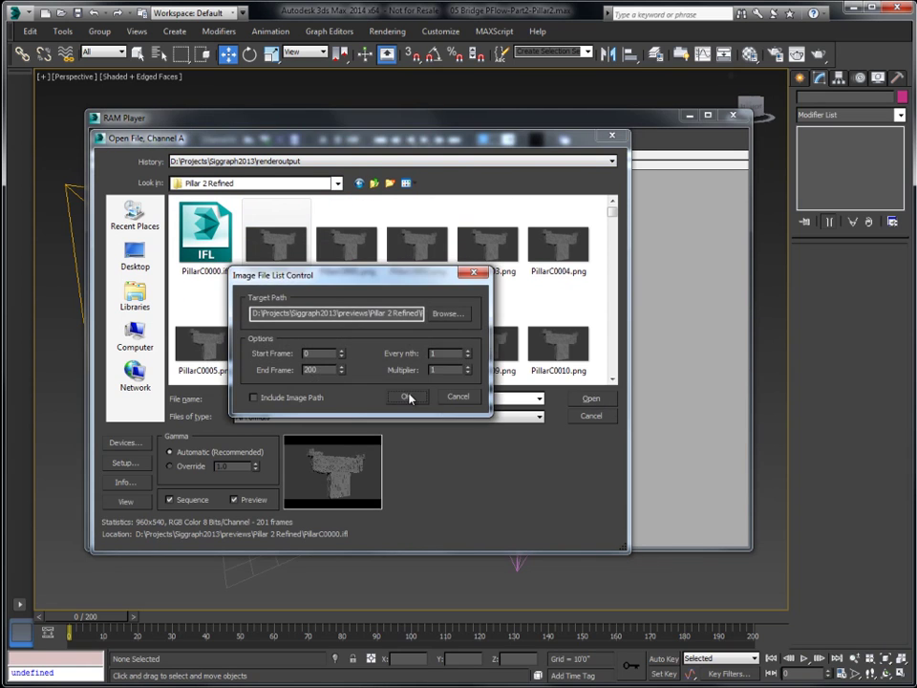
click(409, 397)
click(442, 397)
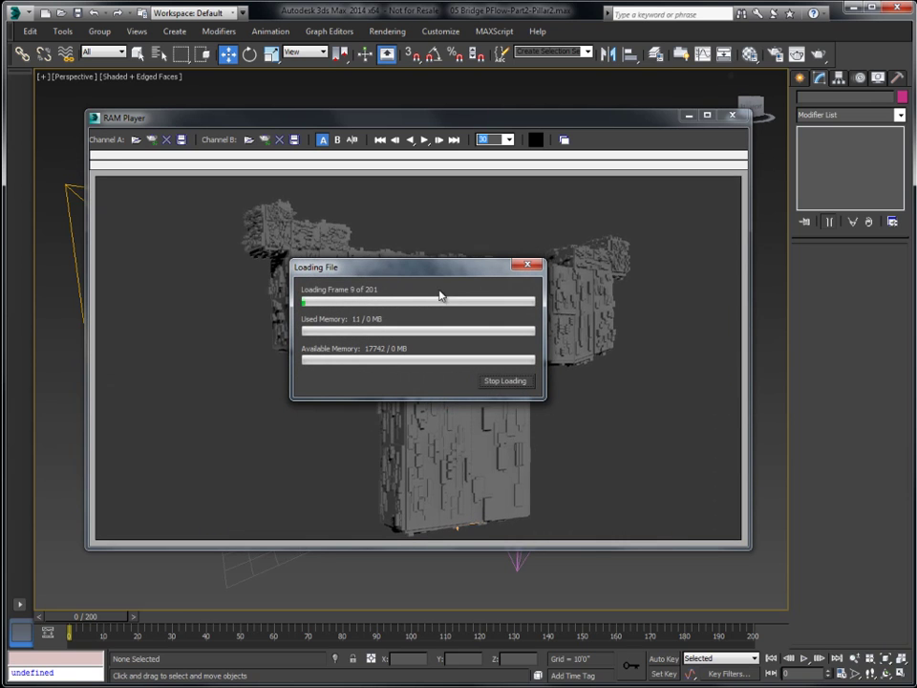
drag(421, 275, 619, 249)
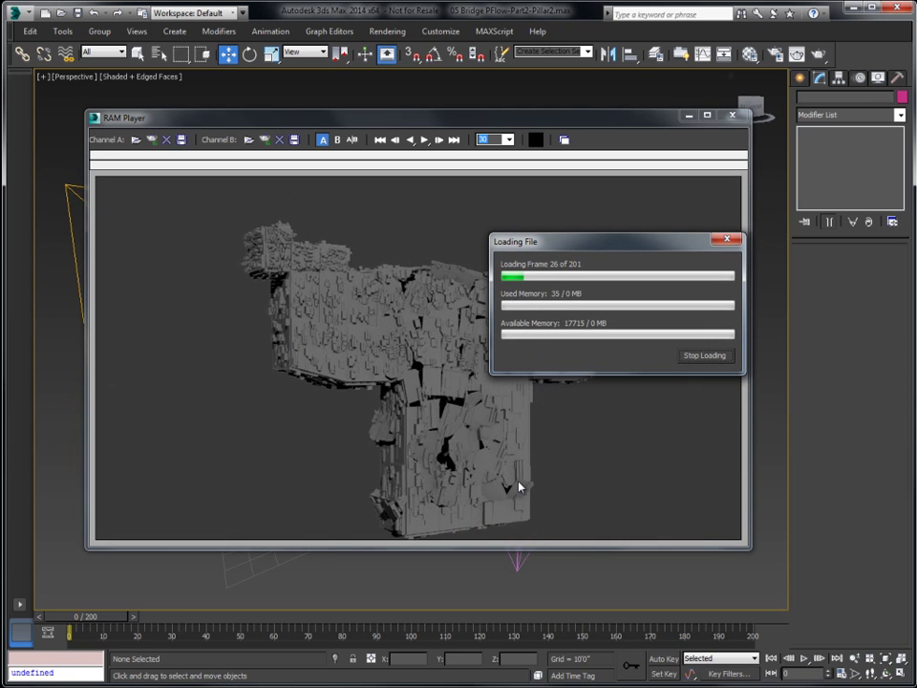
click(714, 357)
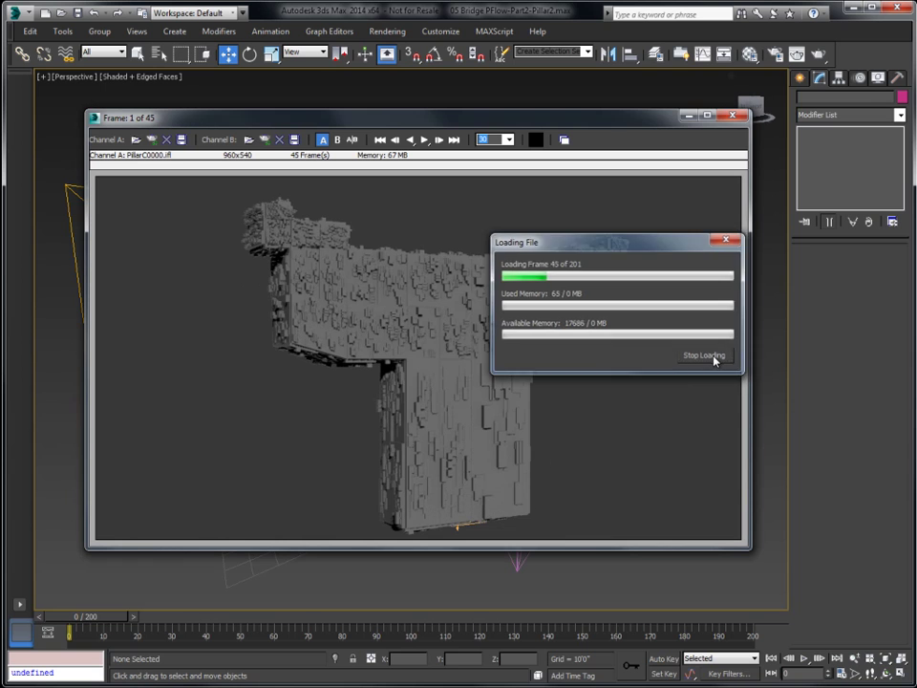
- Load the PillarB0000.png sequence from the Pillar 2 Skinned folder into channel A at 960x540 with all 201 frames
click(137, 141)
click(372, 183)
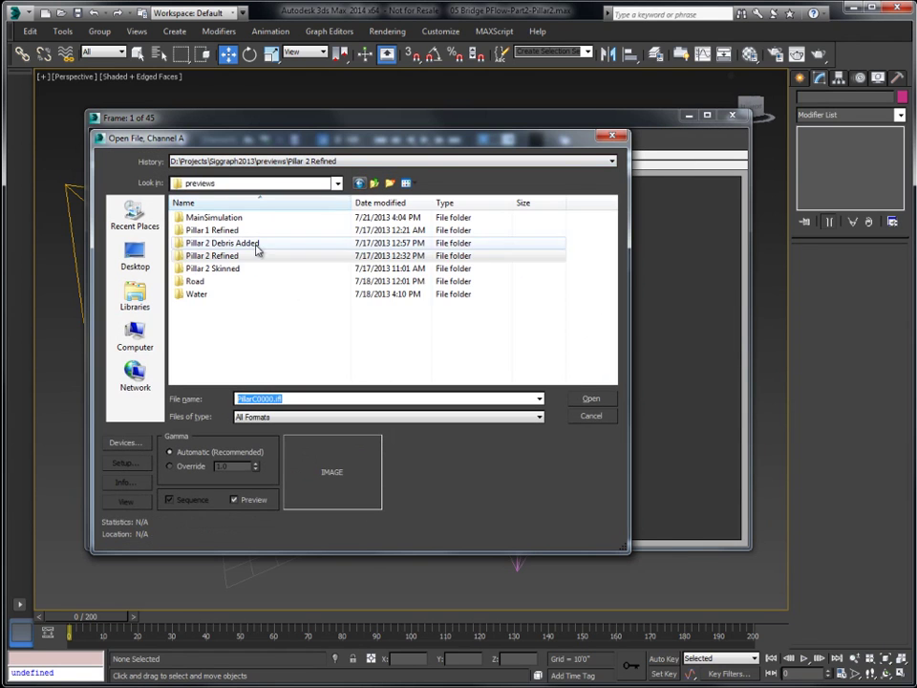
double_click(265, 266)
click(265, 261)
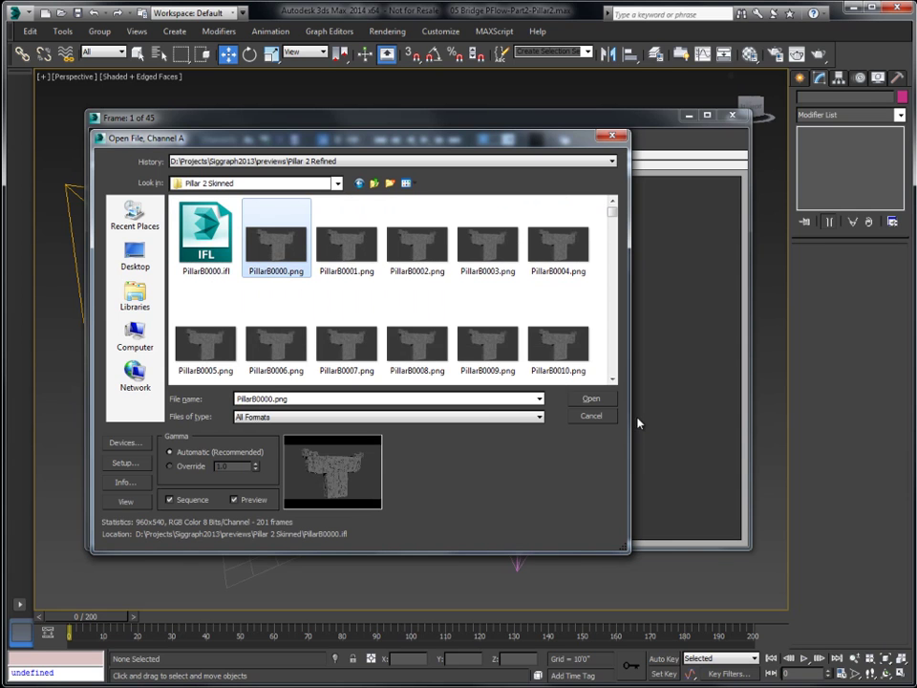
click(591, 398)
click(407, 396)
click(443, 396)
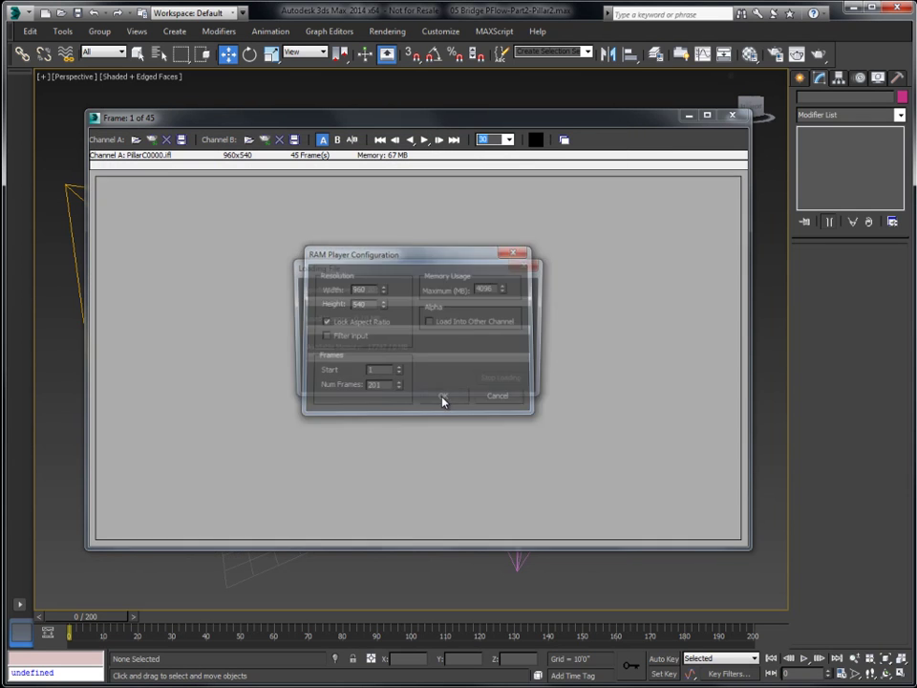
drag(418, 271, 567, 212)
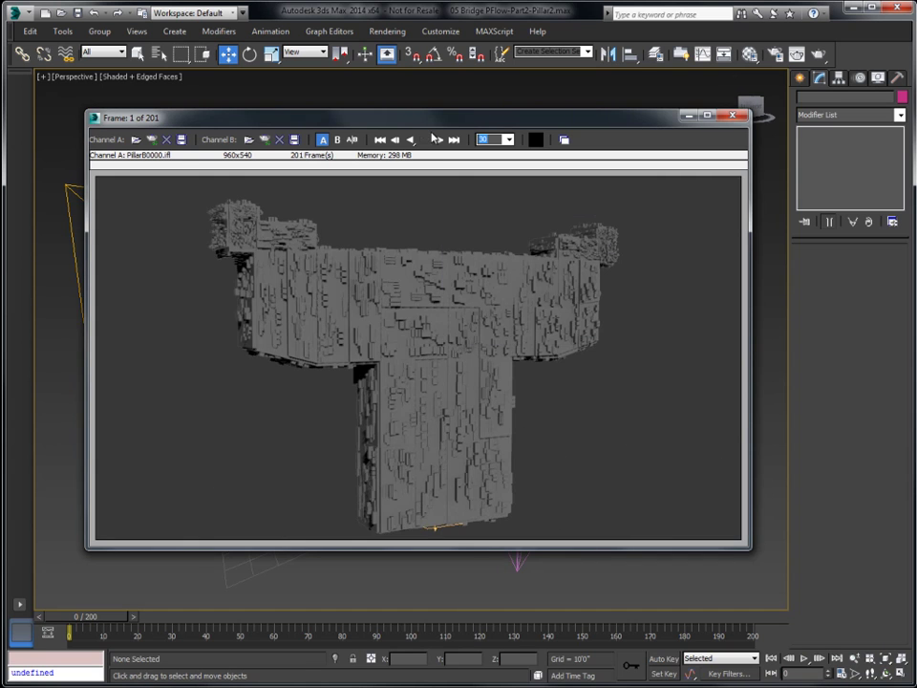
- Play the loaded pillar collapse sequence, stop it to inspect the rubble, and close the RAM Player
click(424, 140)
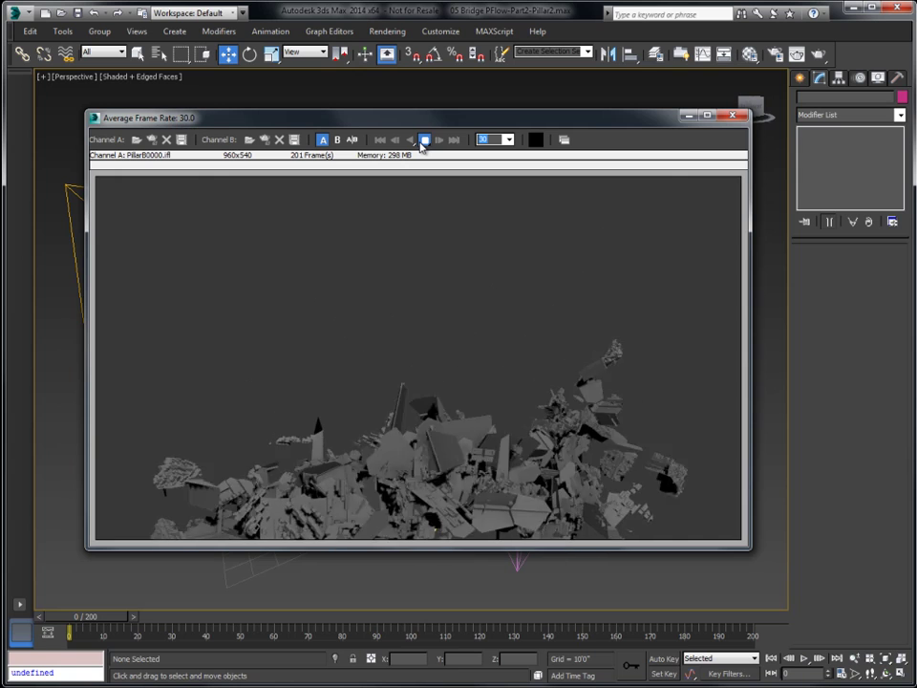
click(424, 140)
drag(543, 119, 522, 120)
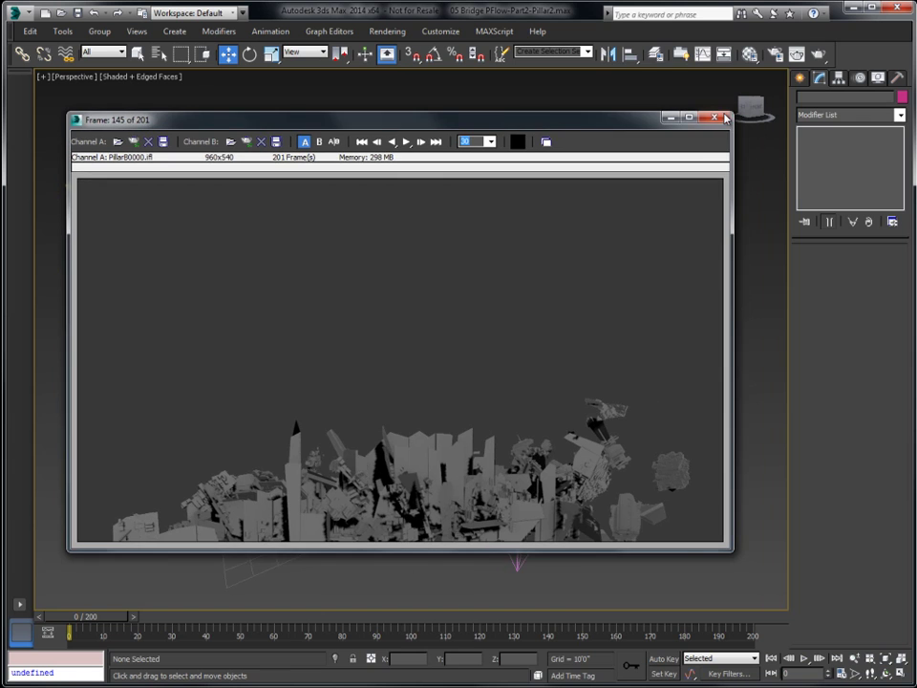
click(712, 116)
click(360, 363)
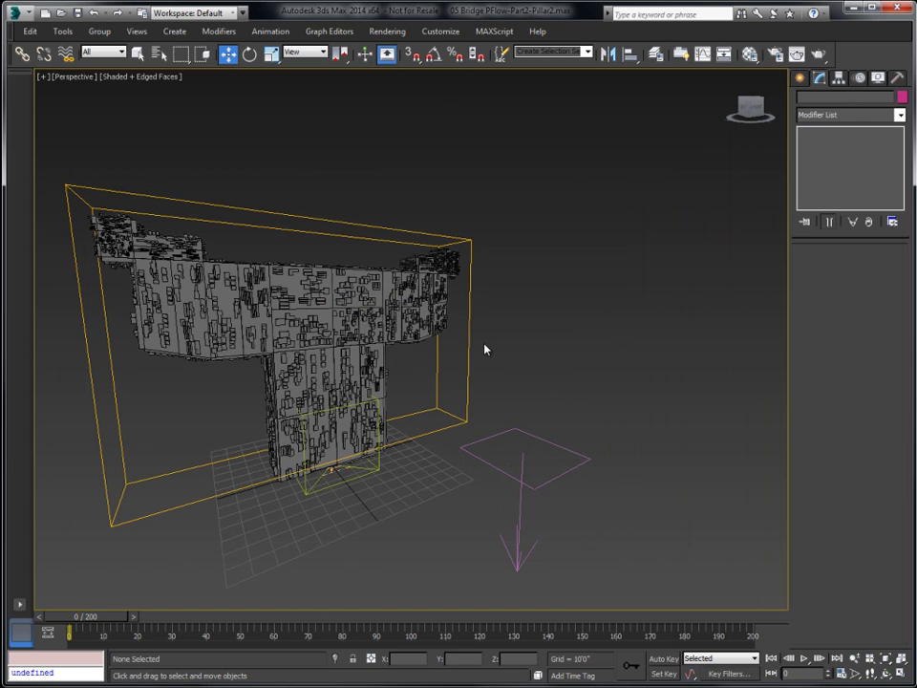